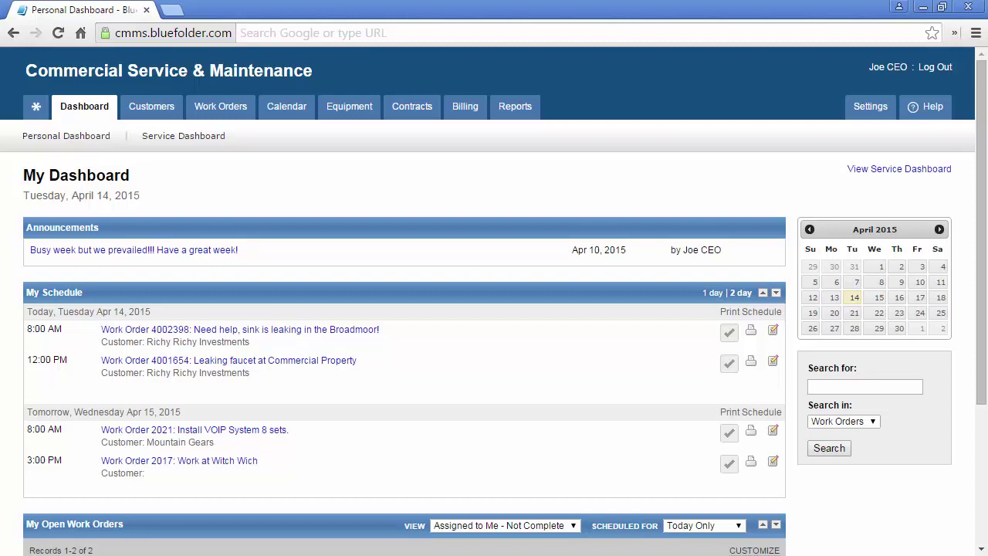
View the Service Dashboard and the Billing overview, then return to the Personal Dashboard
left_click(203, 143)
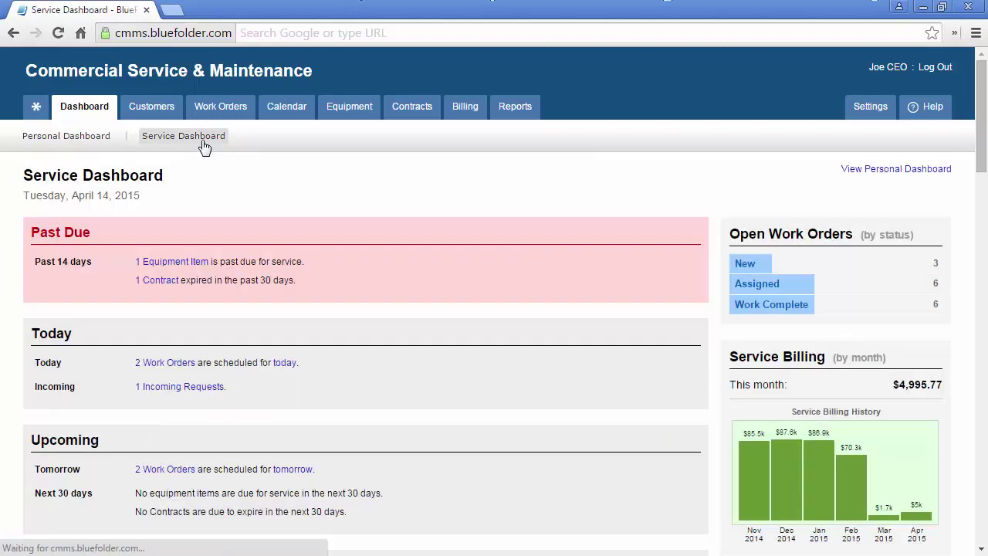
left_click(478, 114)
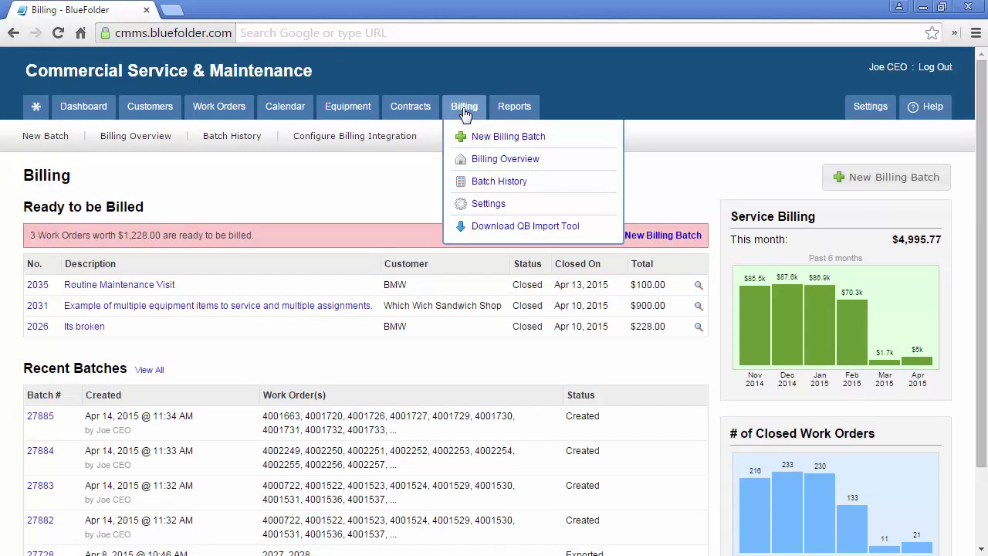
mouse_move(77, 112)
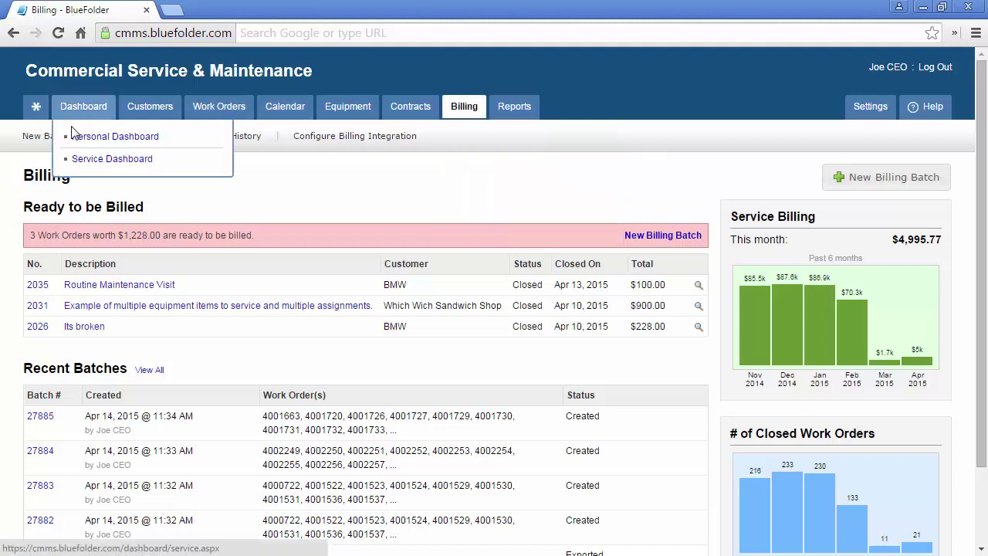
left_click(75, 137)
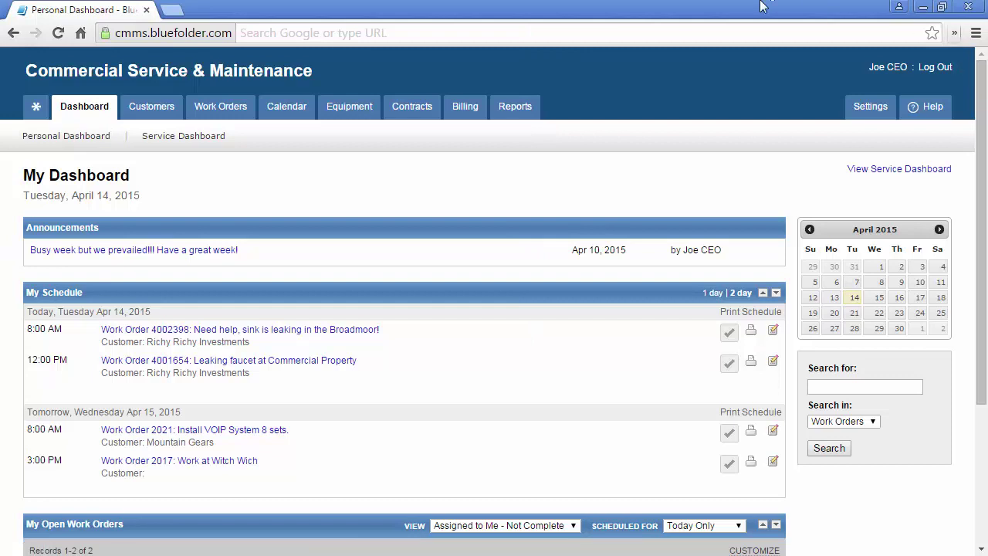
Read the "Busy week but we prevailed!!!" announcement, close it, and show My Schedule in the 2 day view
left_click(217, 248)
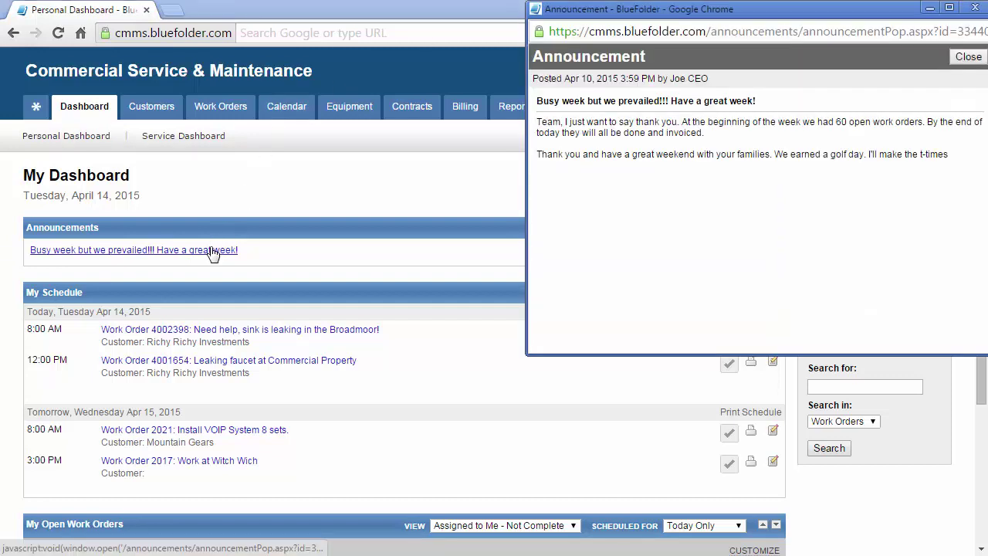
left_click(968, 57)
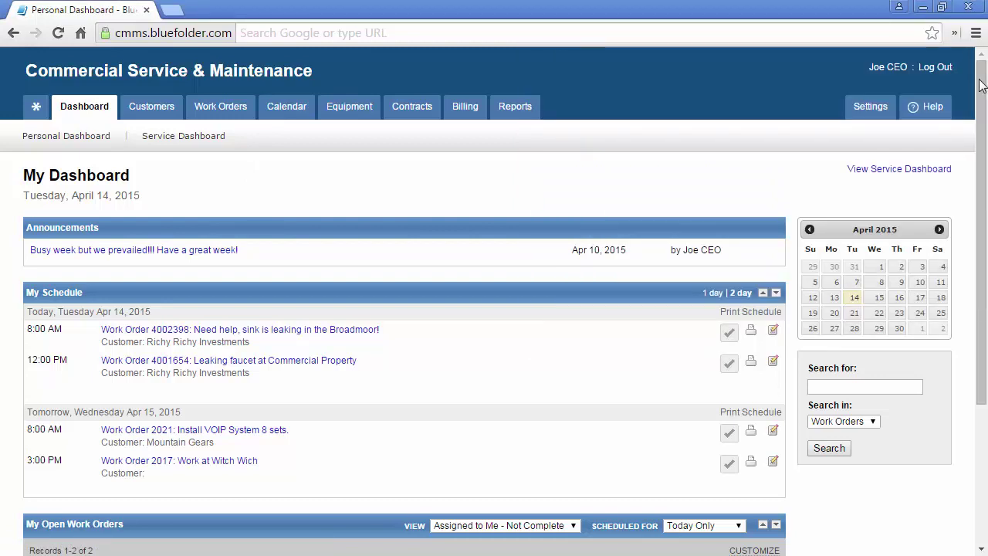
left_click(743, 293)
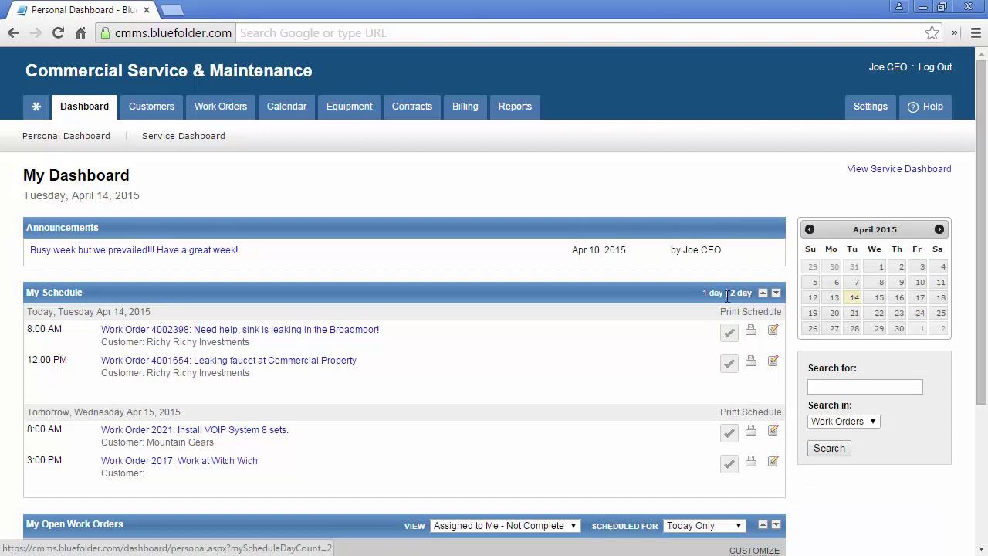
Open the printable assignment for the leaking Broadmoor sink work order, include its maps, review it and close it
left_click(751, 335)
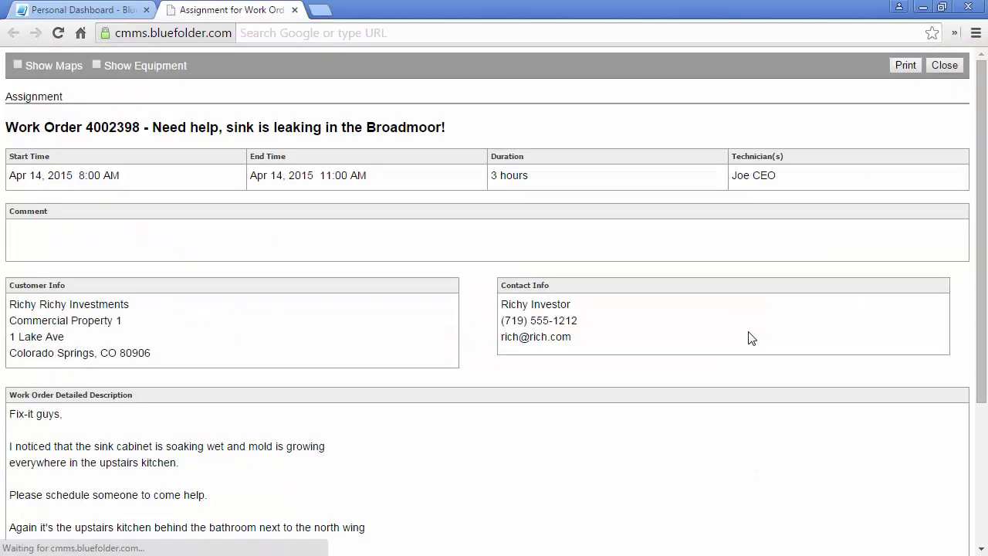
left_click(17, 66)
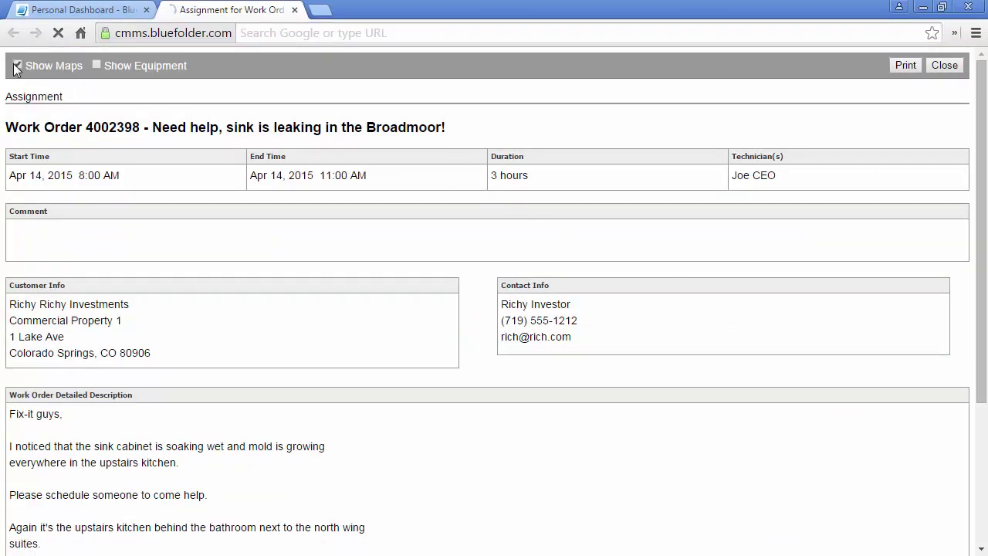
scroll(43, 193, "down", 3)
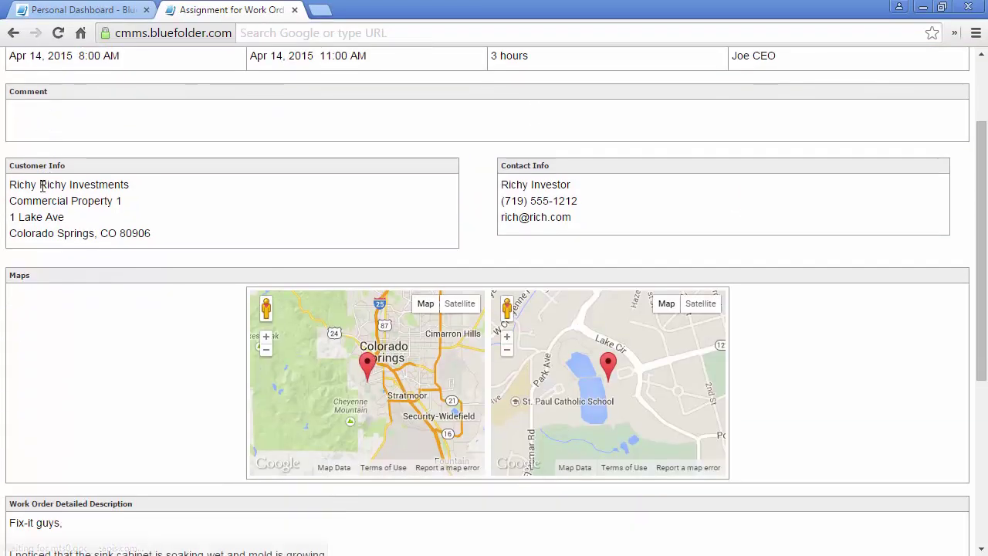
scroll(44, 193, "up", 2)
scroll(43, 193, "up", 2)
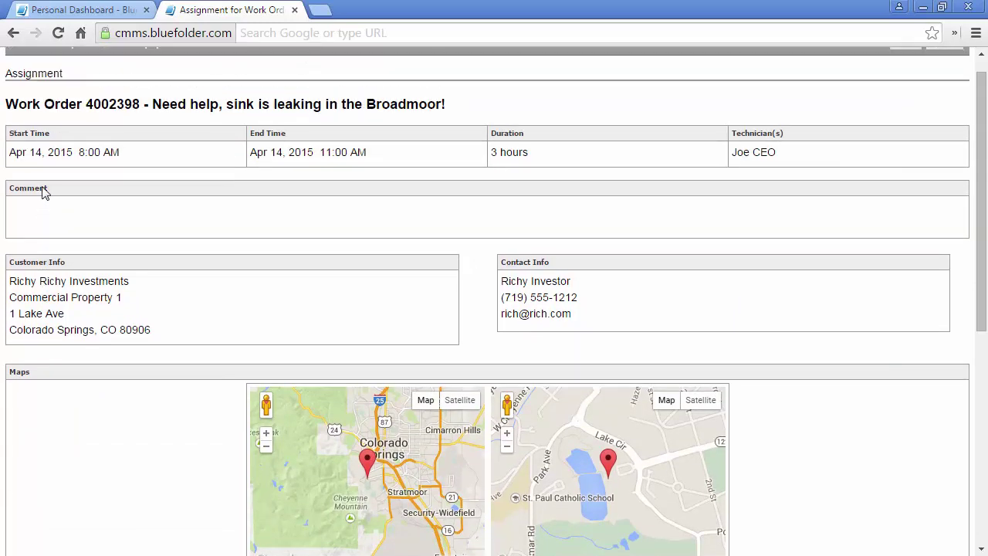
key("ctrl+w")
Filter My Open Work Orders to those scheduled for Today or Older and review the listed orders
scroll(7, 301, "down", 1)
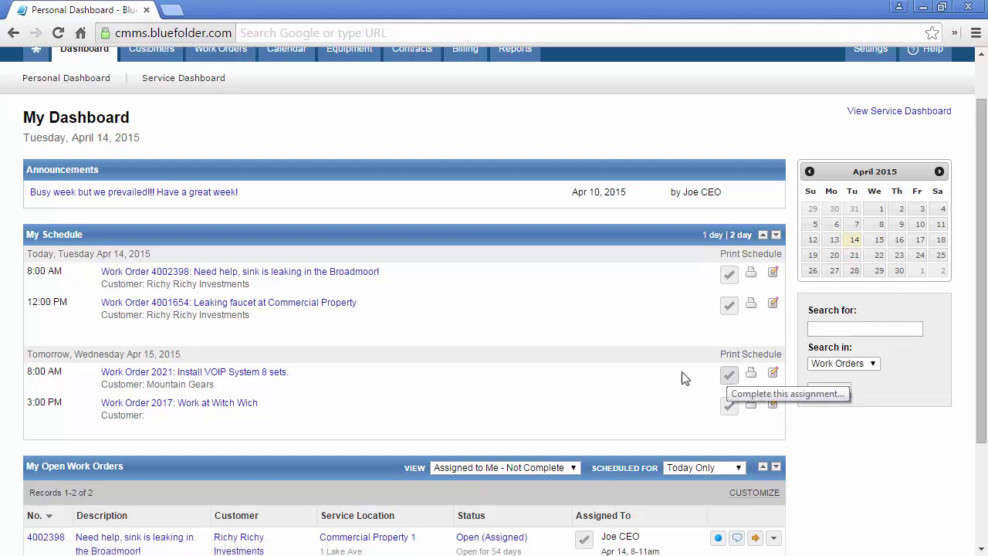
scroll(15, 358, "down", 2)
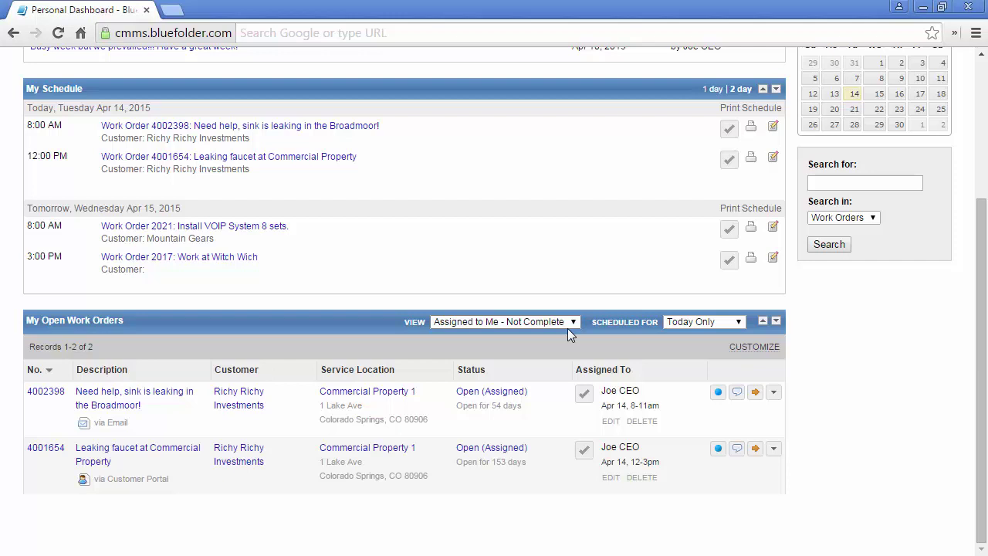
left_click(704, 322)
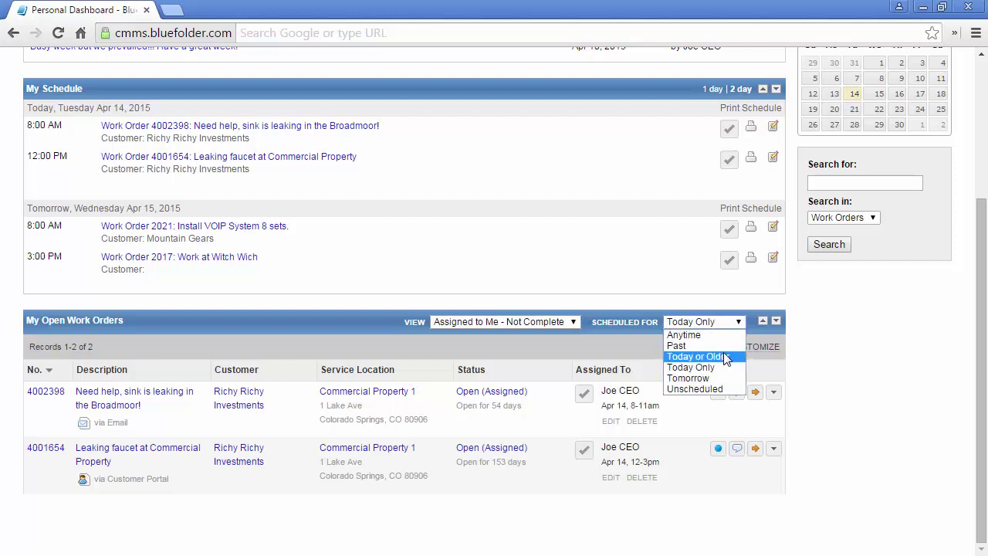
left_click(724, 357)
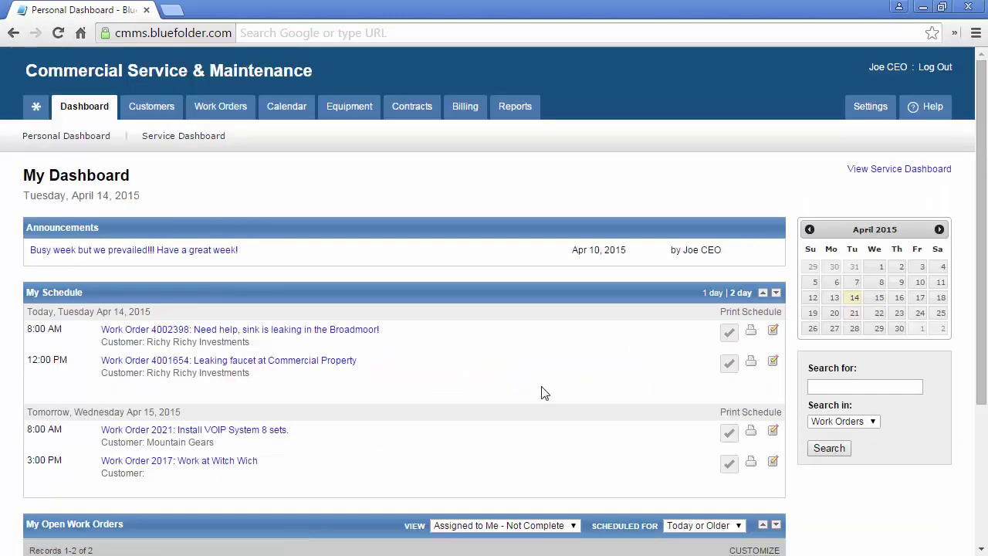
scroll(9, 368, "down", 2)
scroll(8, 370, "down", 1)
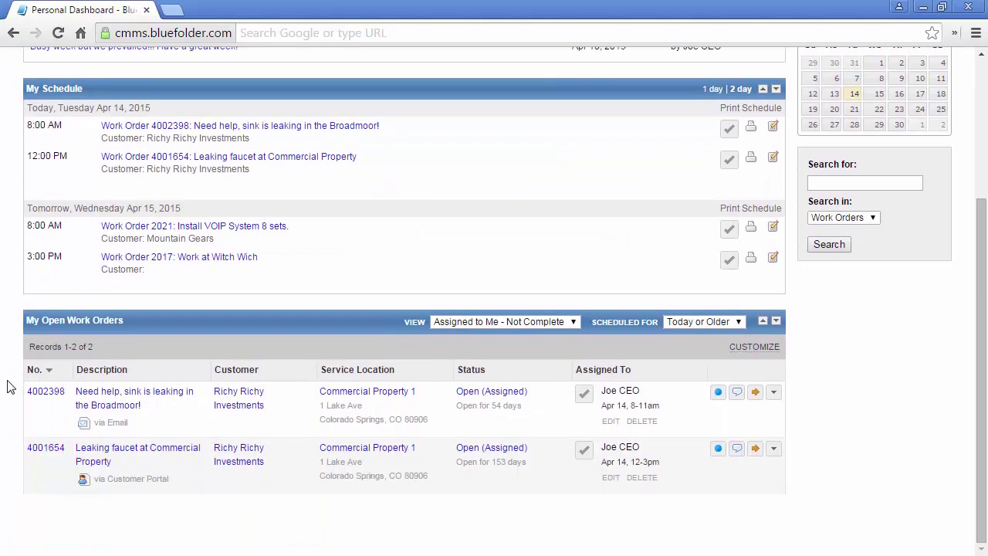
Check which record types the Personal Dashboard search can look in, leaving its search scope on Work Orders
scroll(8, 388, "up", 2)
left_click(860, 302)
left_click(870, 337)
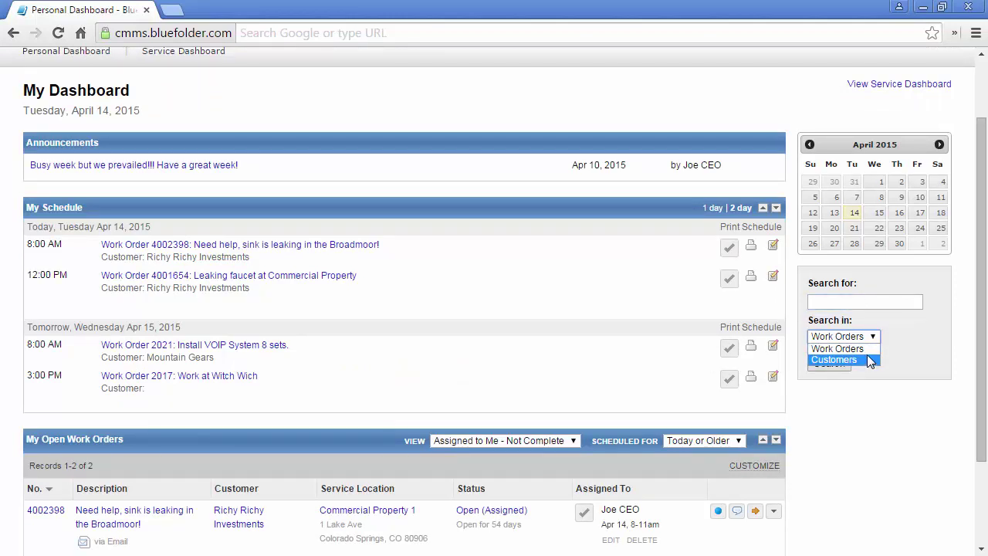
left_click(952, 314)
Open the day calendar for April 14, 2015 and bring up the scheduling options for the 4 PM slot
scroll(982, 294, "up", 1)
scroll(986, 294, "up", 1)
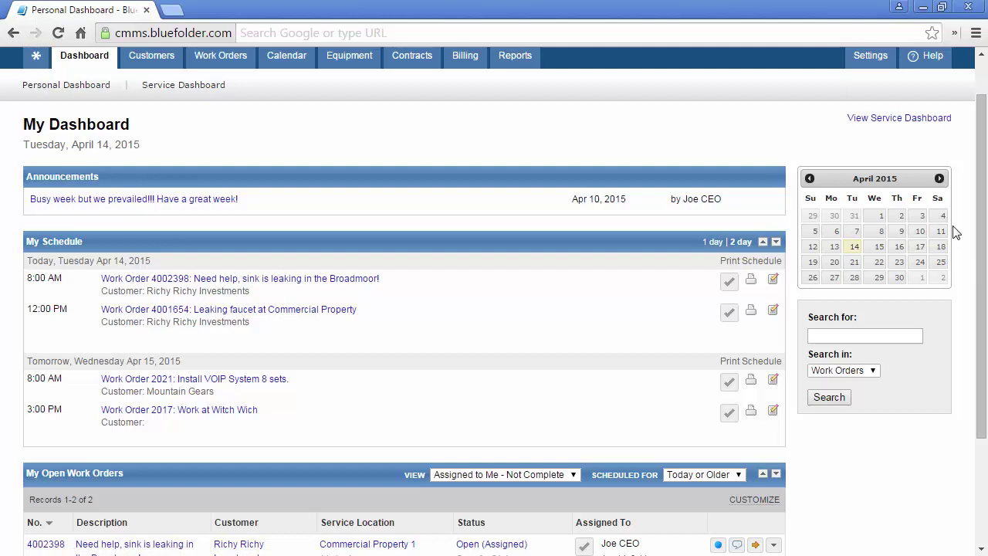
left_click(854, 247)
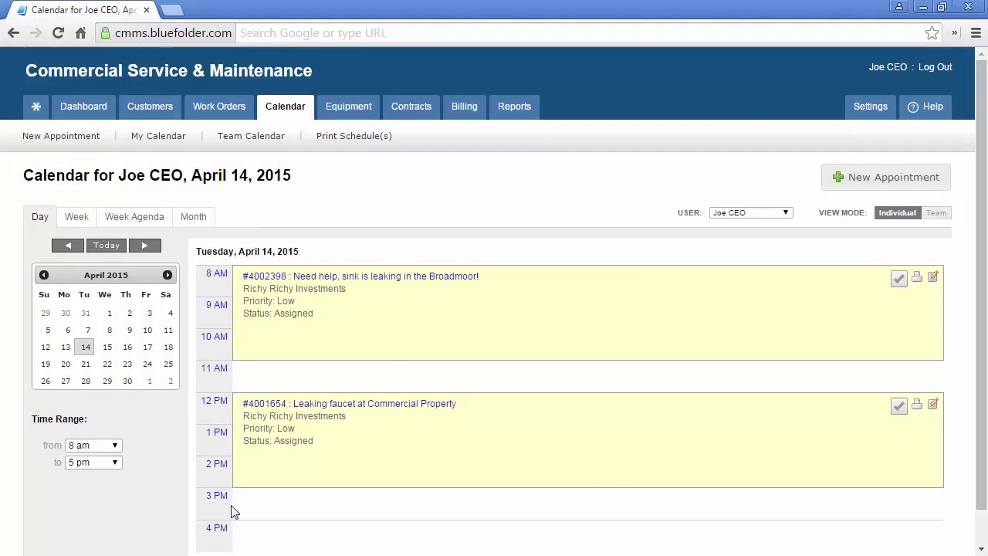
left_click(220, 530)
scroll(220, 532, "down", 1)
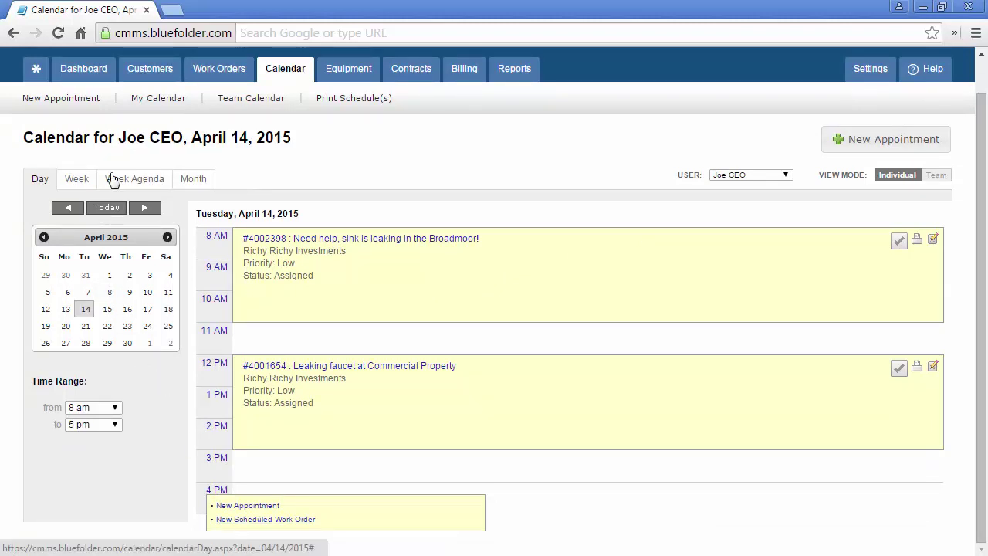
Open the Service Dashboard and review its Past Due, Today, Upcoming and Recent Activity sections
mouse_move(66, 69)
left_click(98, 123)
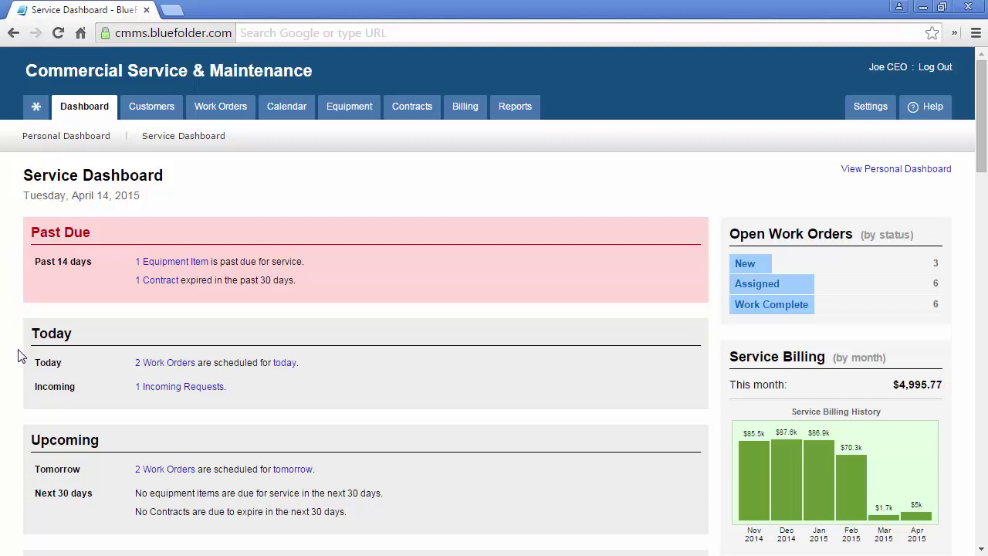
scroll(21, 356, "down", 1)
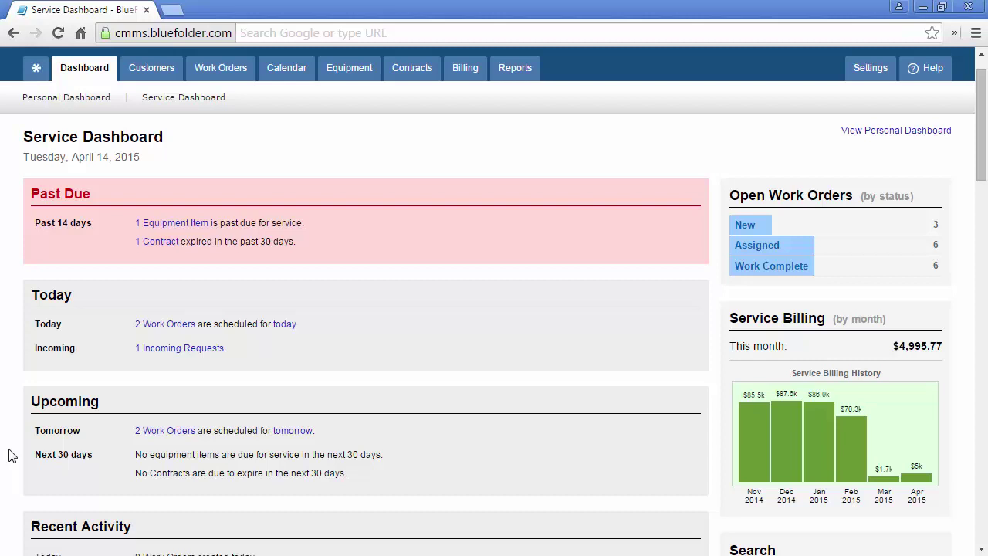
scroll(9, 455, "down", 3)
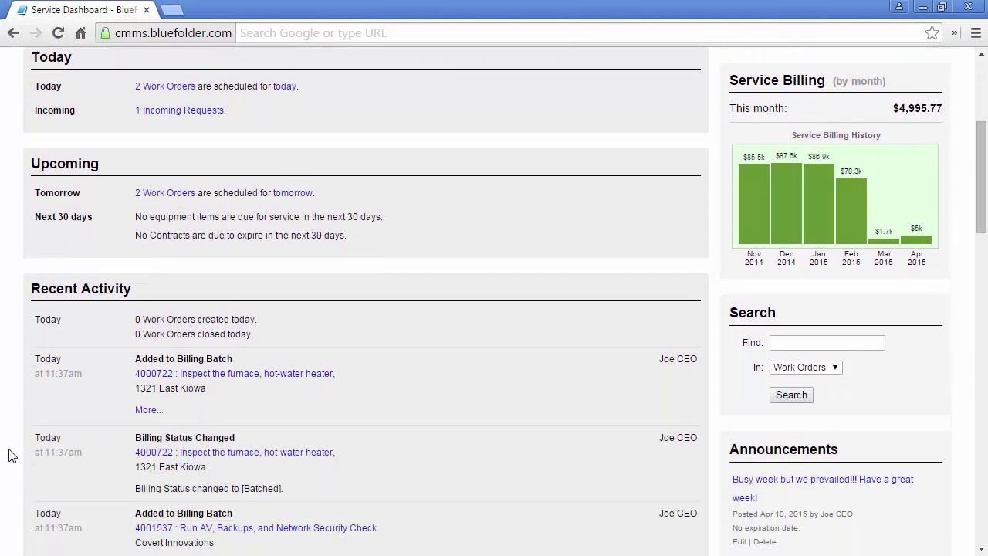
scroll(9, 455, "down", 3)
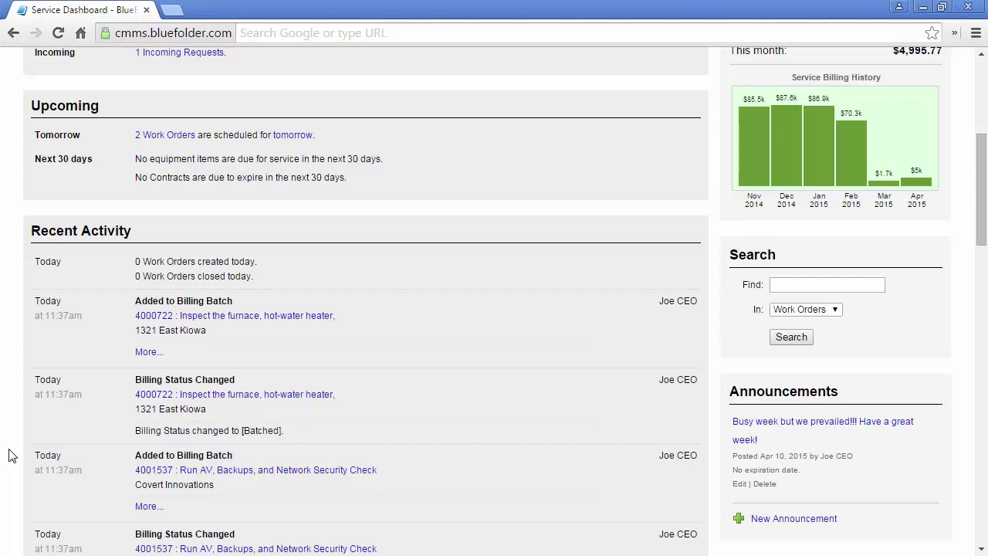
scroll(9, 456, "down", 3)
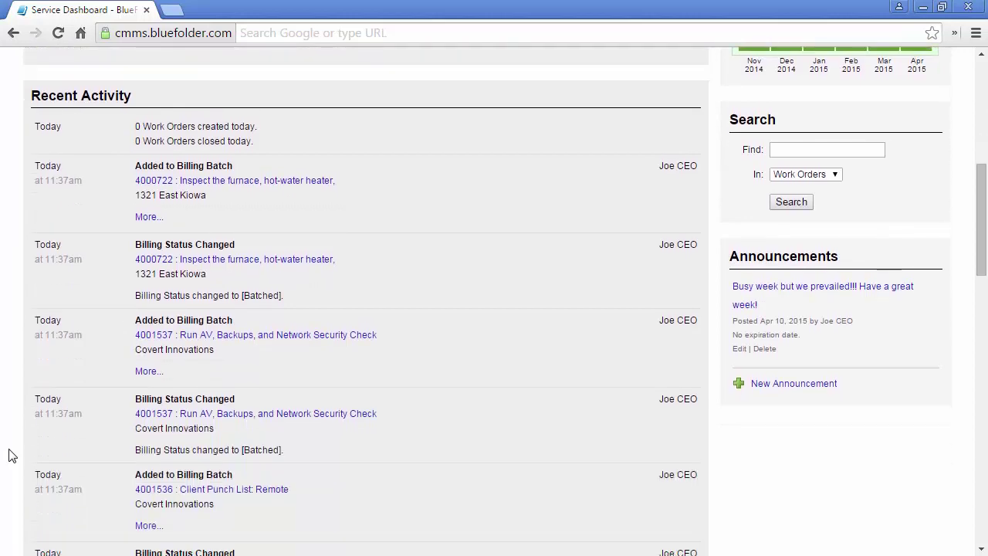
scroll(9, 456, "down", 4)
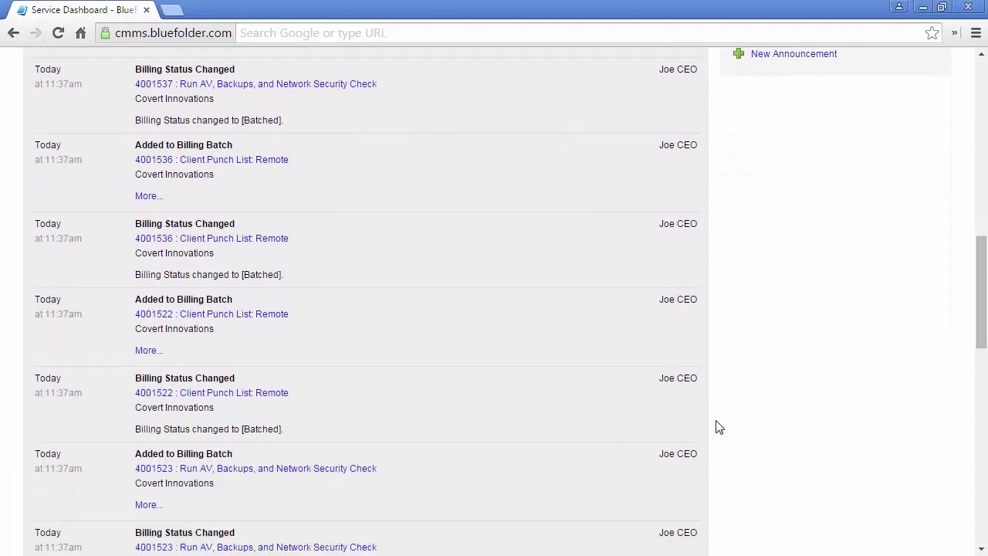
Set the Service Dashboard search to look in Customers
left_click_drag(982, 344, 982, 274)
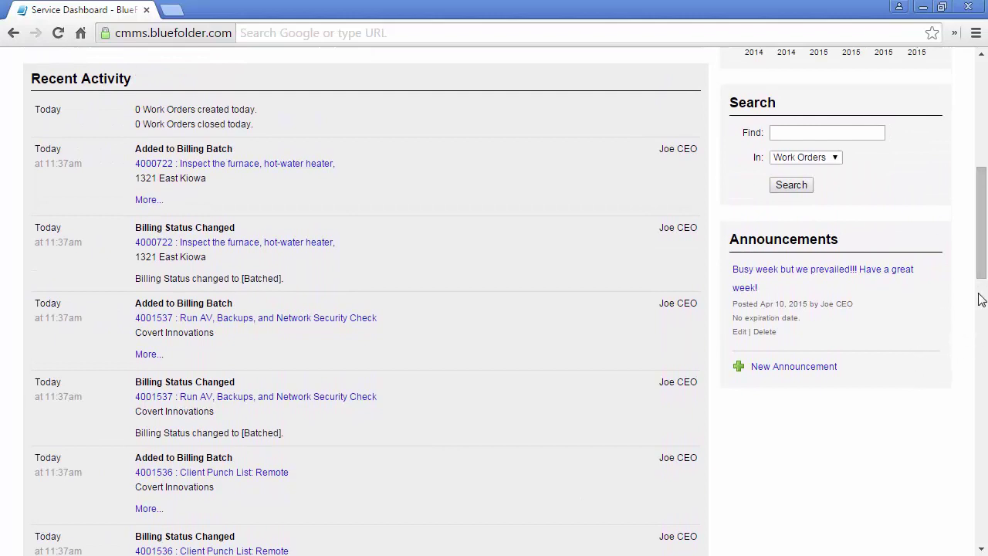
left_click_drag(985, 266, 985, 245)
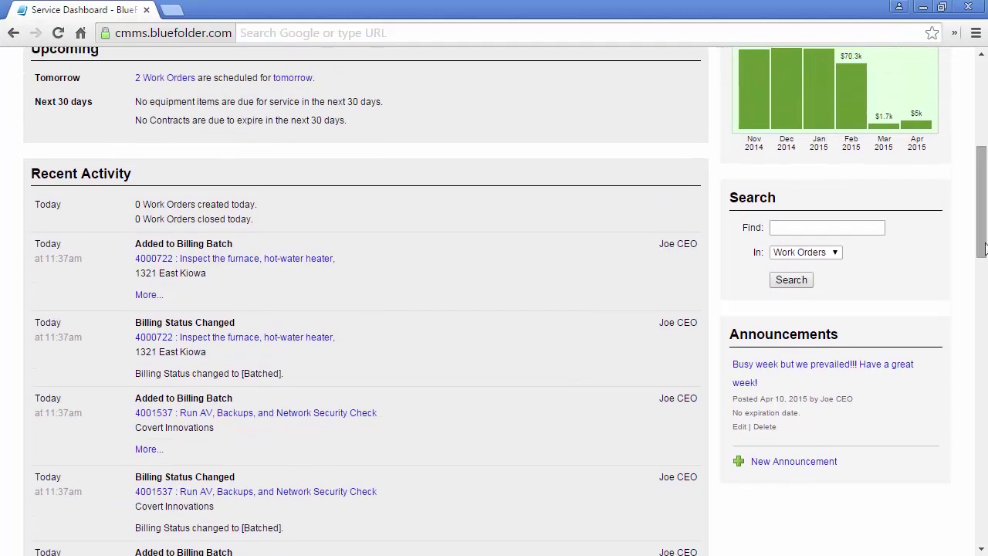
left_click(835, 253)
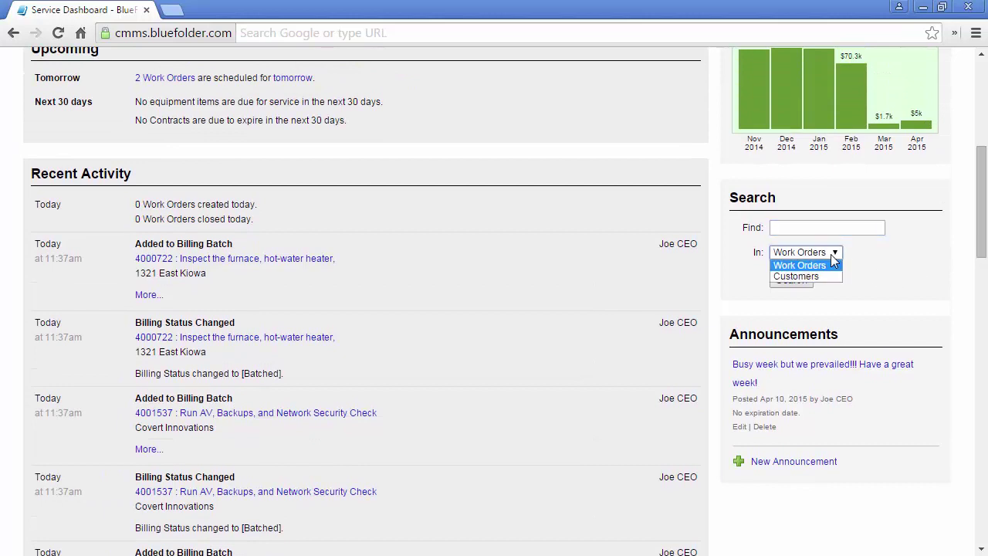
left_click(803, 275)
Review the dashboard's service billing and open work order summaries, and open the list of Work Complete work orders
left_click_drag(982, 249, 982, 244)
scroll(984, 244, "up", 3)
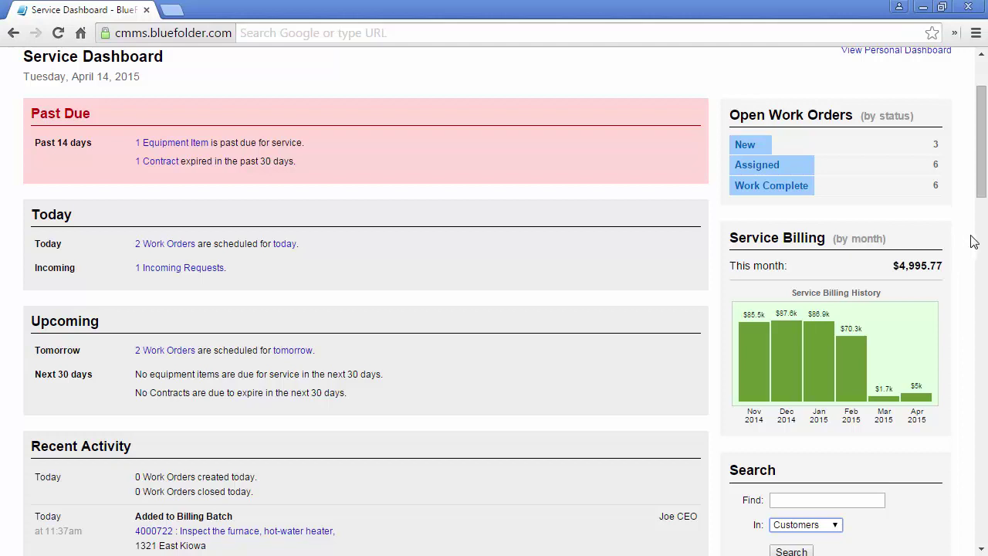
scroll(494, 301, "up", 3)
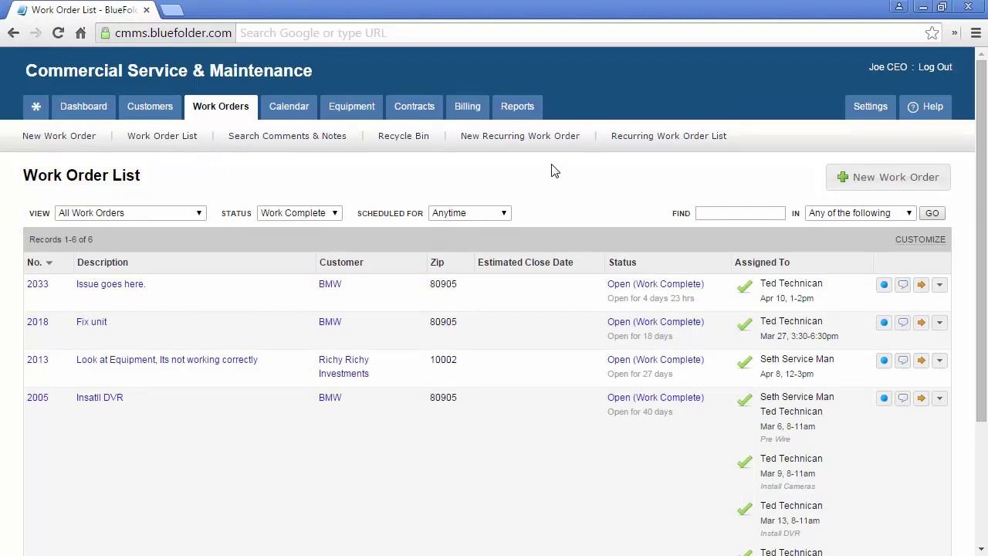
Open the Billing overview and examine the work orders ready to be billed, recent batches and monthly charts
left_click(472, 115)
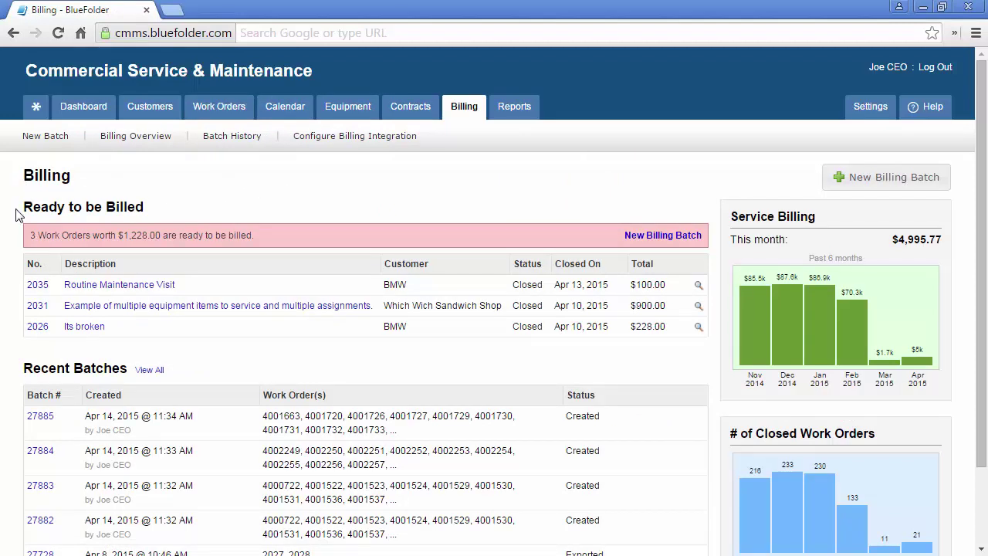
scroll(7, 235, "down", 2)
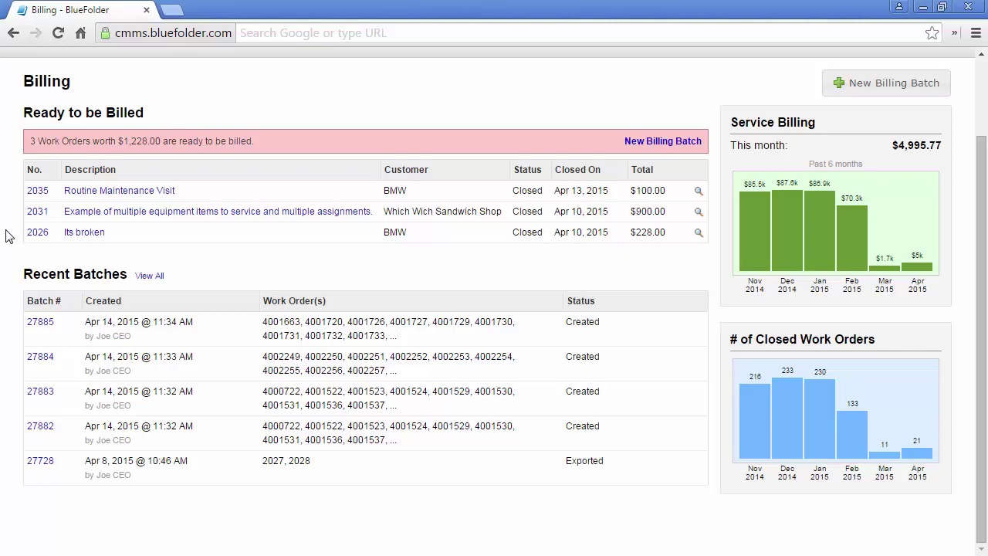
Open the Customer List, filter it to customers starting with B, and open the BMW customer record
scroll(8, 236, "up", 3)
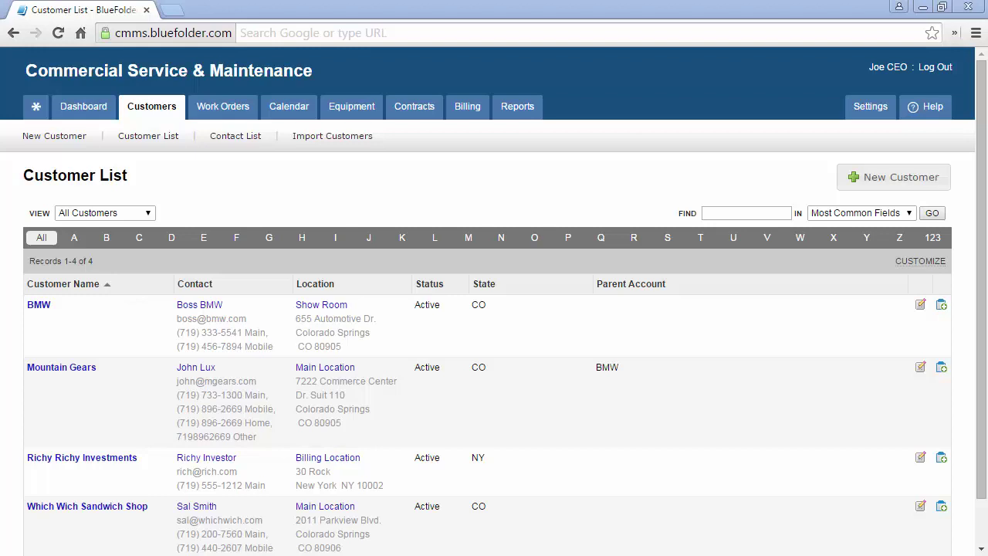
mouse_move(130, 114)
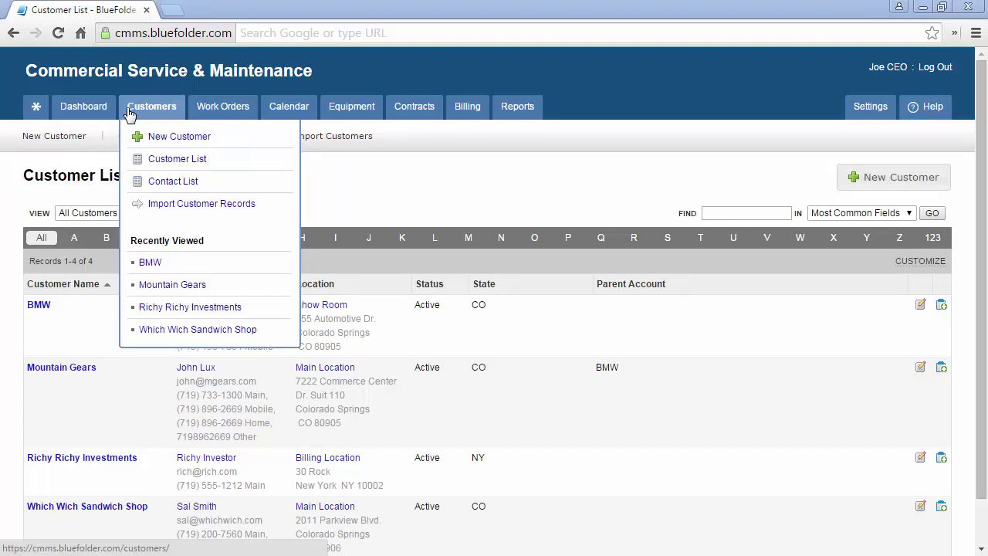
left_click(157, 161)
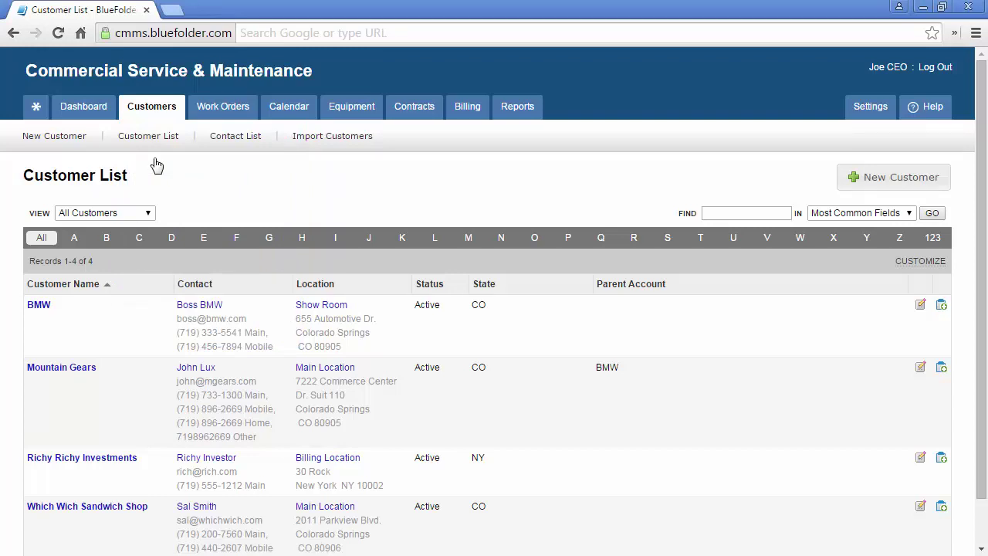
left_click(108, 238)
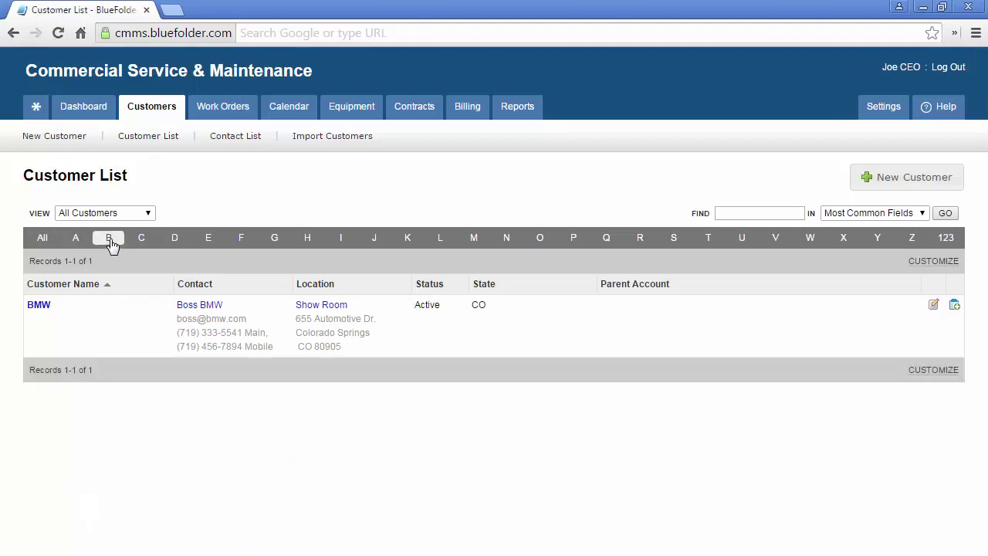
left_click(734, 213)
left_click(46, 312)
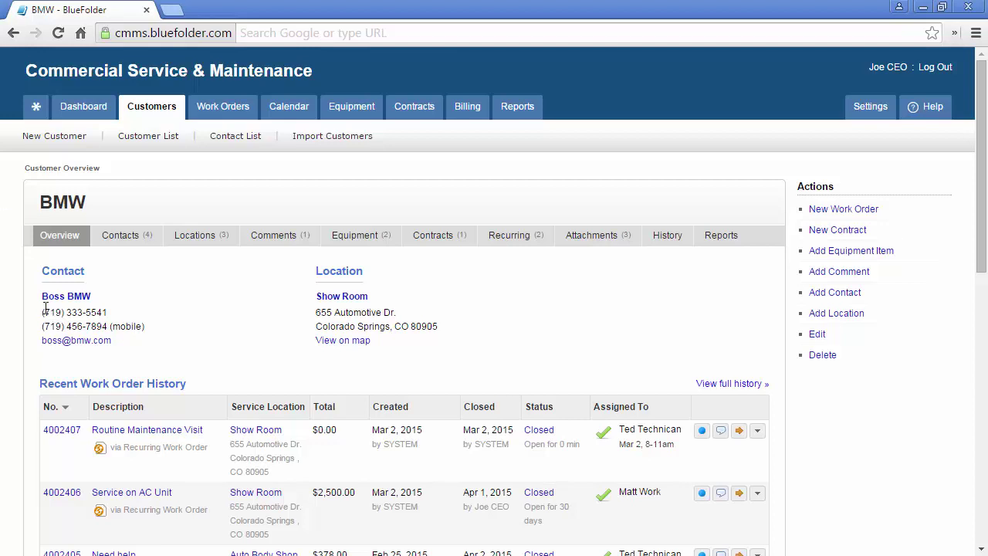
Review BMW's overview from recent work orders through billing information, and show the default customer notification settings
scroll(45, 308, "down", 1)
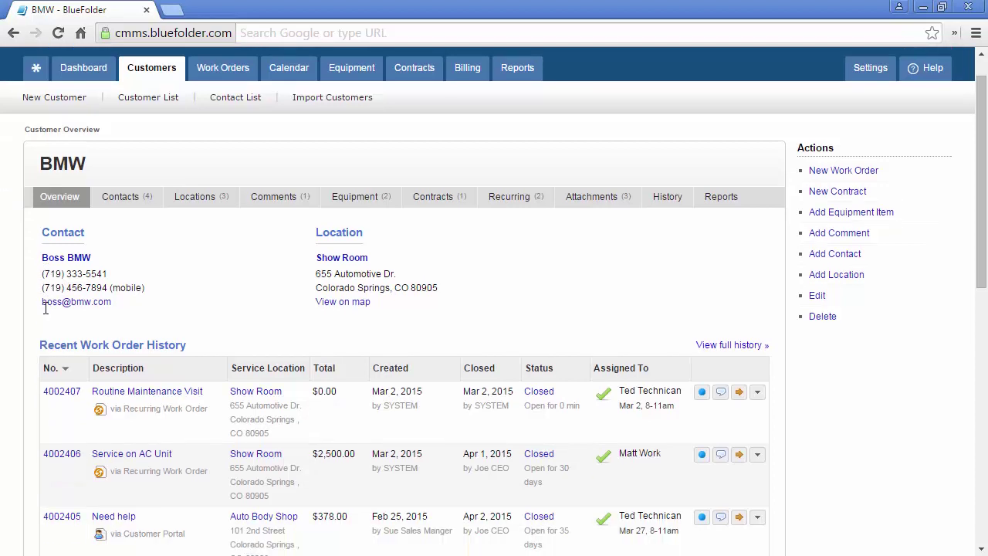
scroll(46, 308, "down", 4)
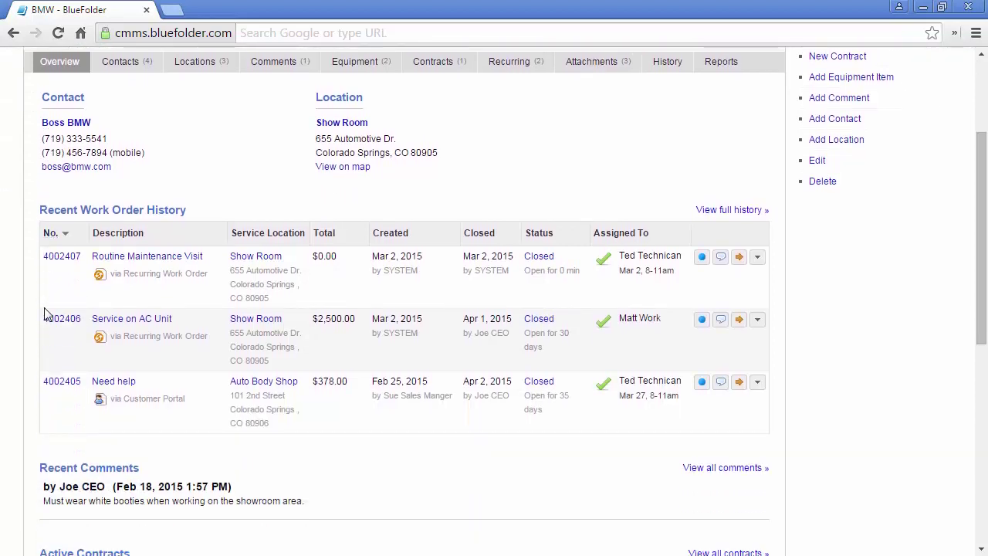
scroll(45, 311, "down", 5)
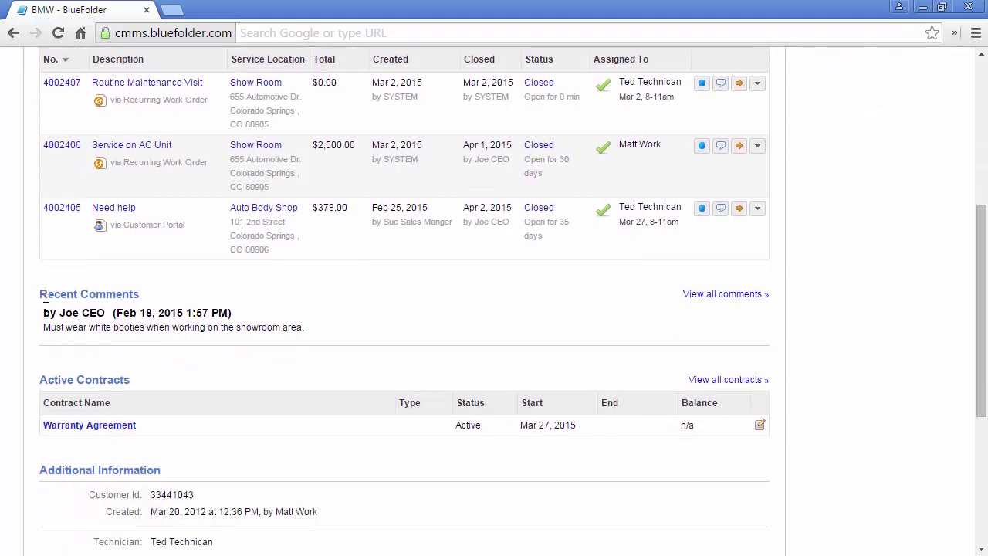
scroll(45, 313, "down", 6)
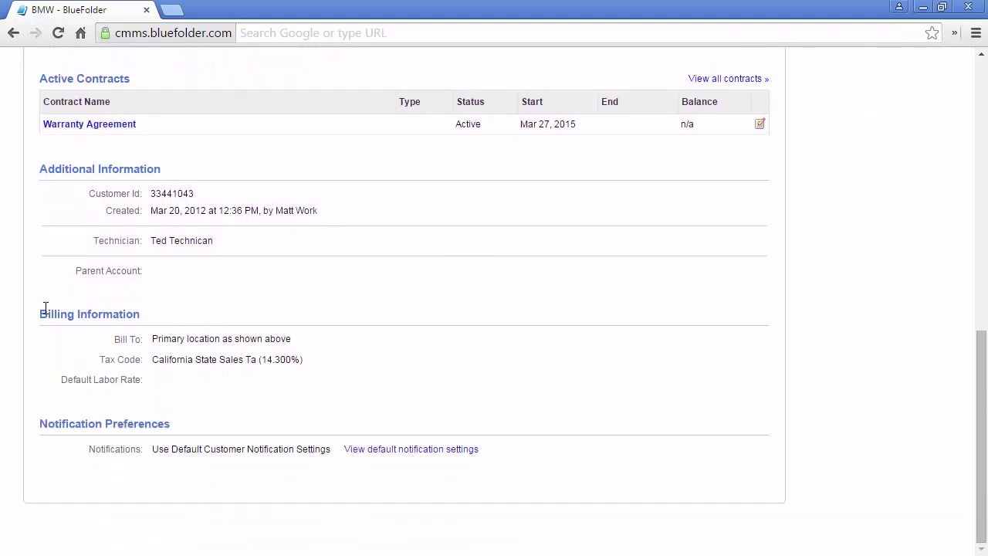
left_click(363, 457)
scroll(363, 457, "down", 4)
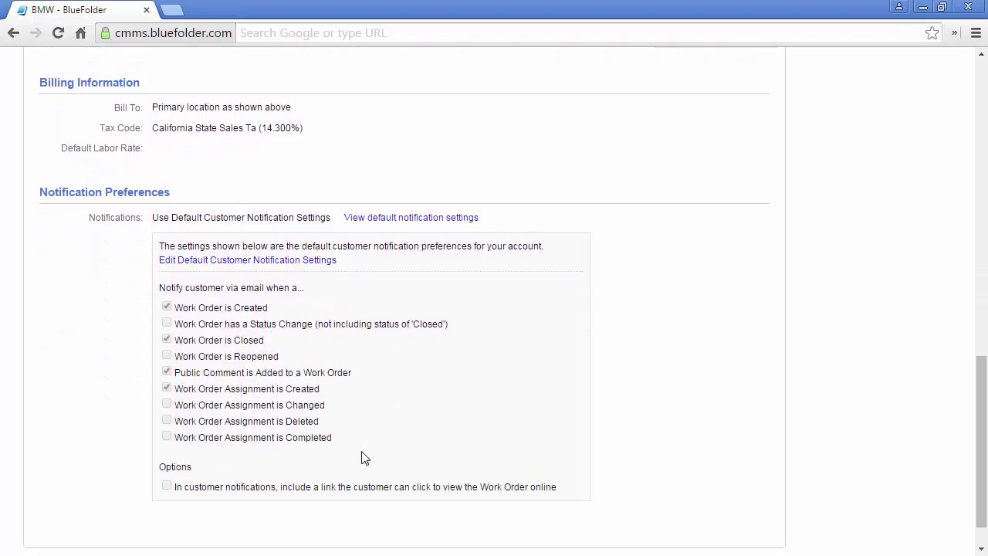
scroll(362, 457, "up", 15)
Review BMW's contacts, locations, comments and equipment pages in turn
left_click(135, 239)
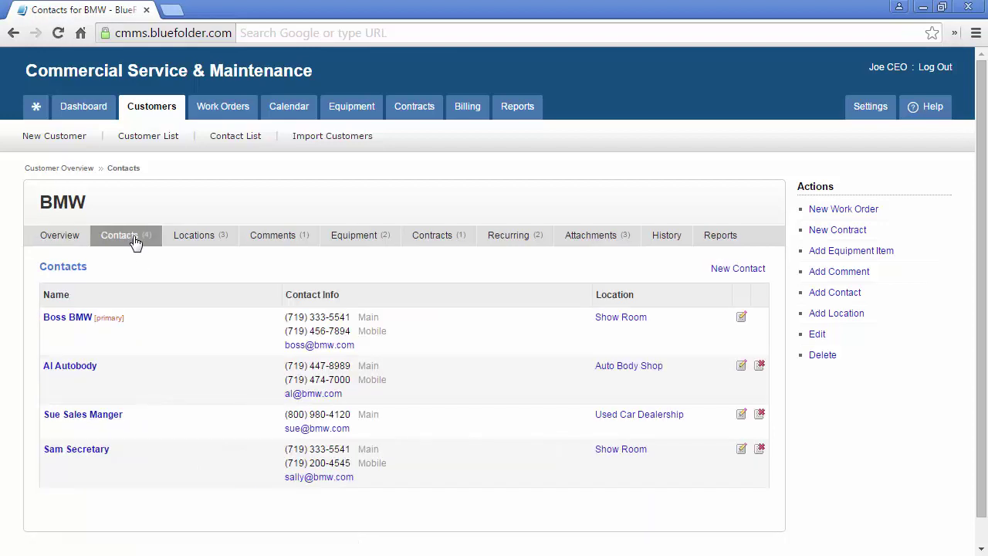
left_click(193, 241)
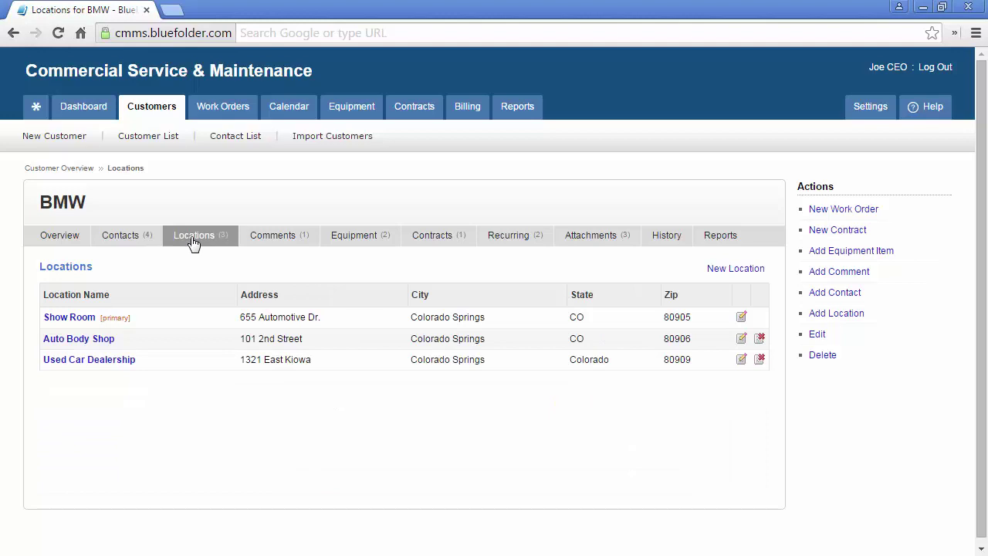
left_click(260, 239)
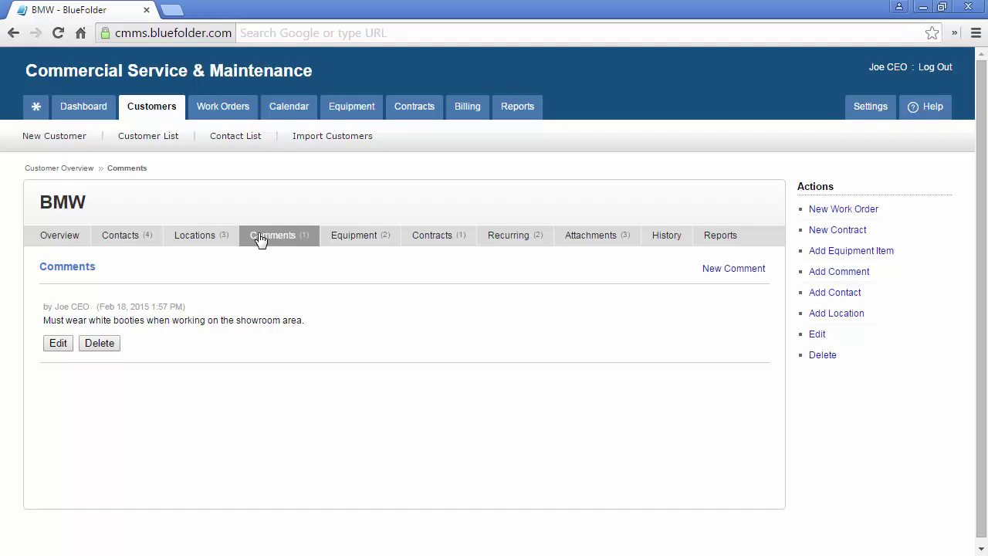
left_click(347, 240)
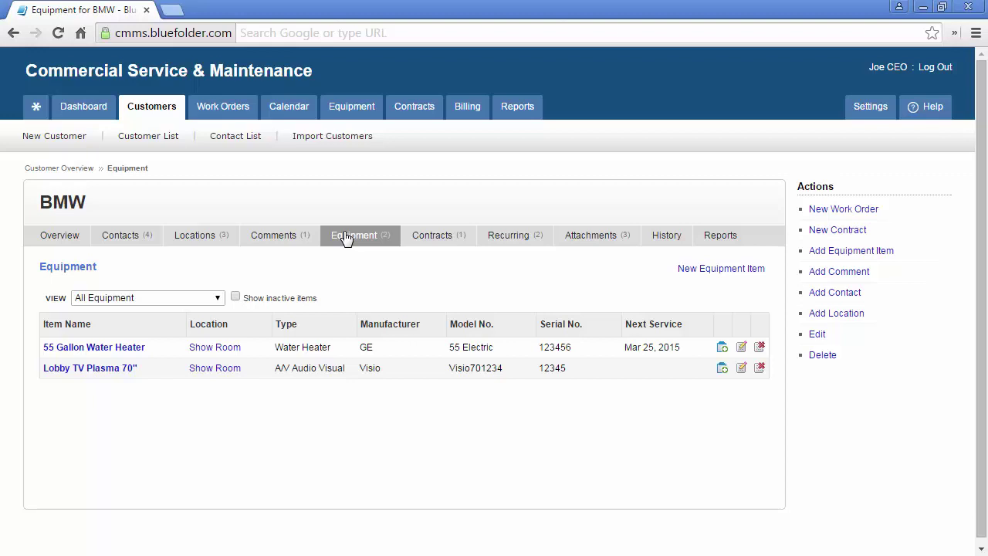
Open BMW's Lobby TV Plasma 70" equipment item and review its details and service history
left_click(112, 369)
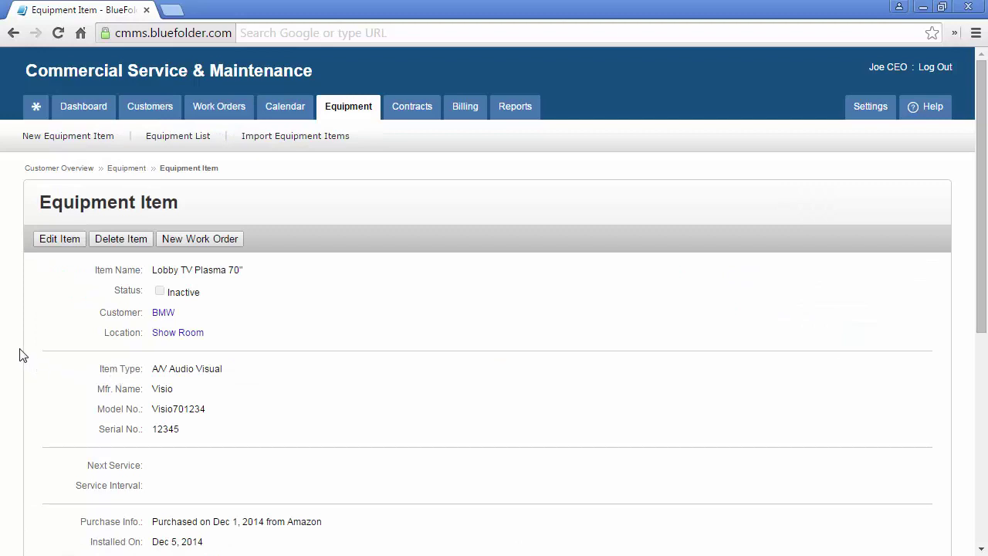
scroll(21, 354, "down", 2)
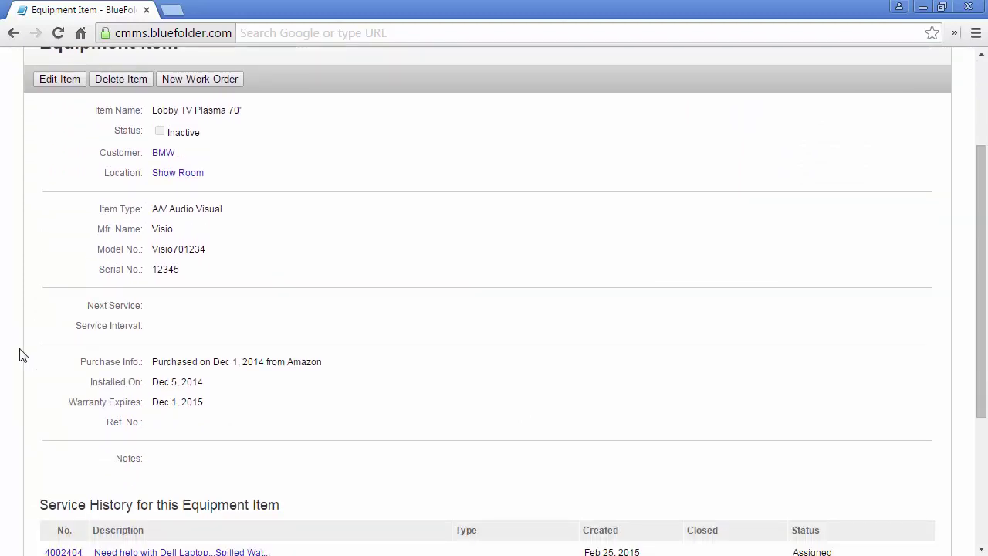
scroll(22, 354, "down", 3)
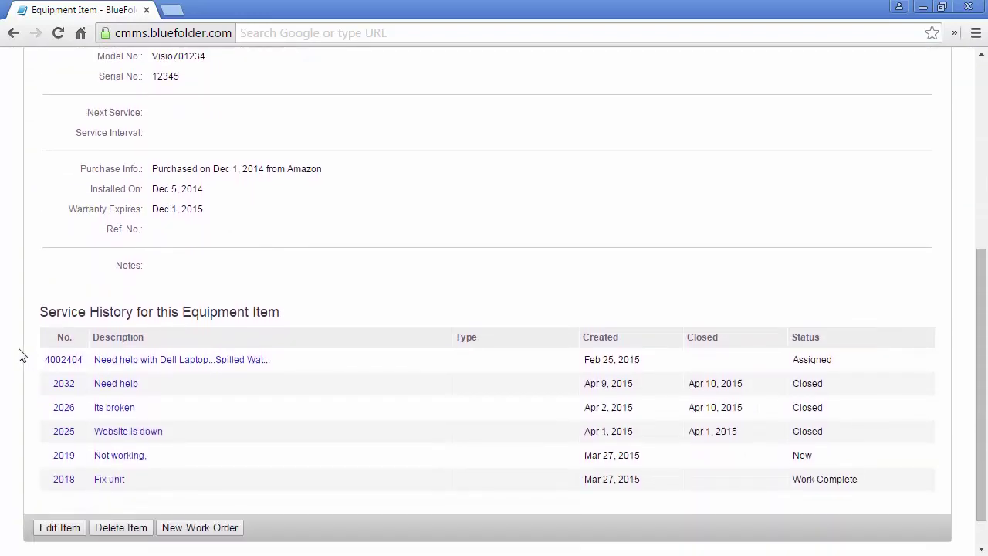
scroll(22, 355, "up", 5)
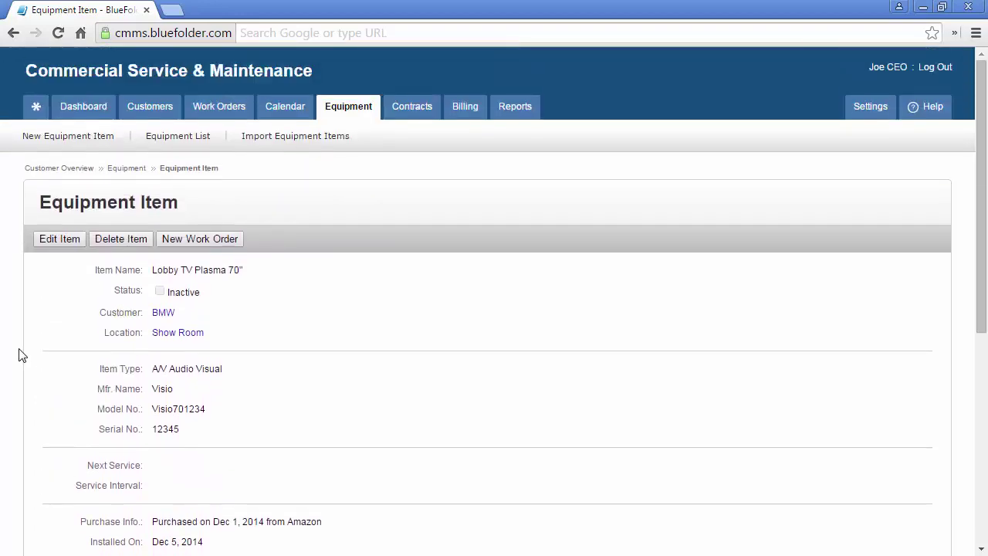
View the expired contracts in the main Contracts list, and return to BMW's equipment page
left_click(411, 109)
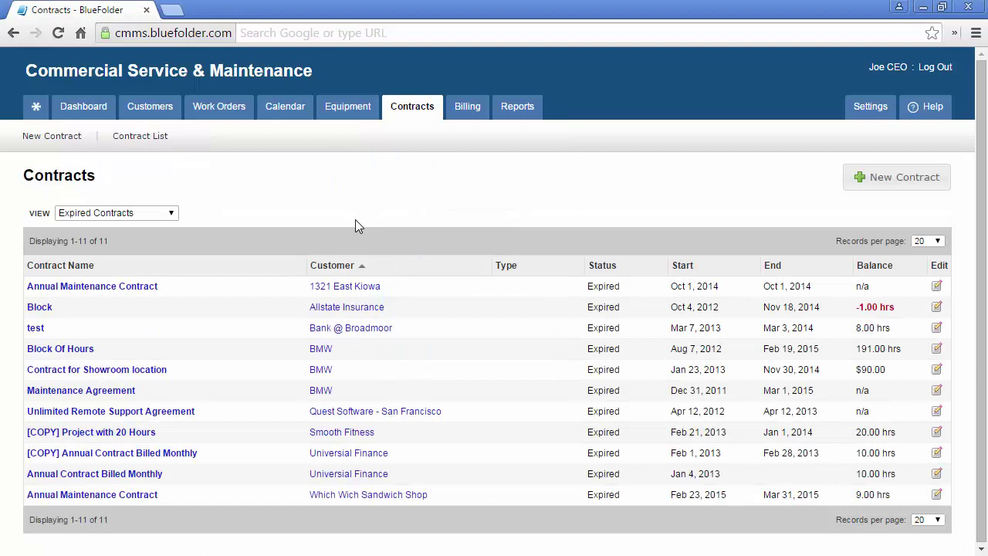
left_click(172, 213)
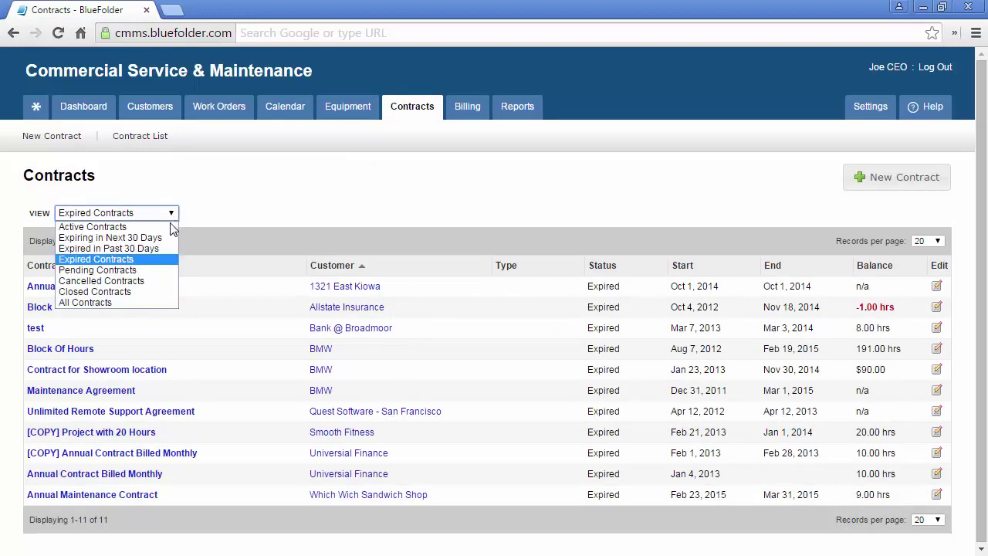
left_click(158, 254)
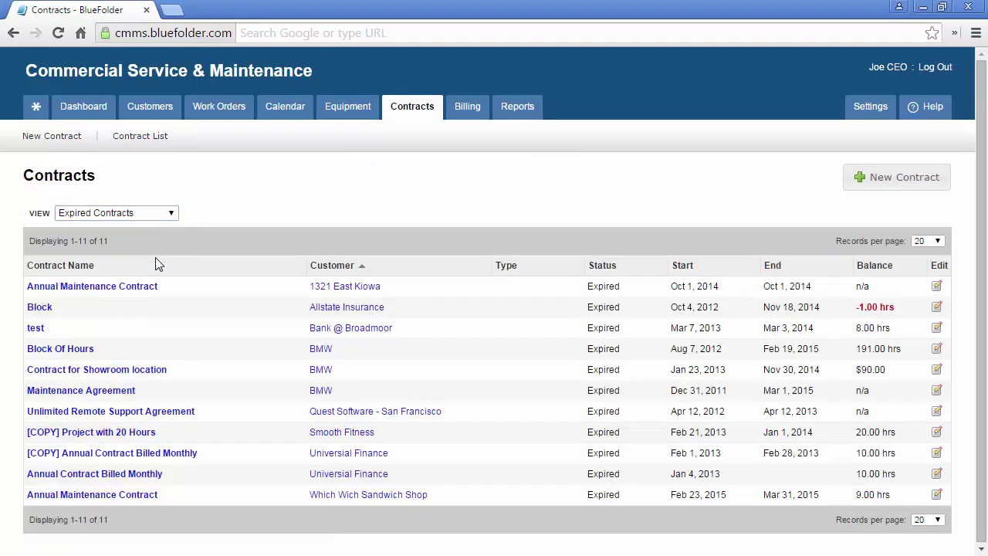
left_click(84, 267)
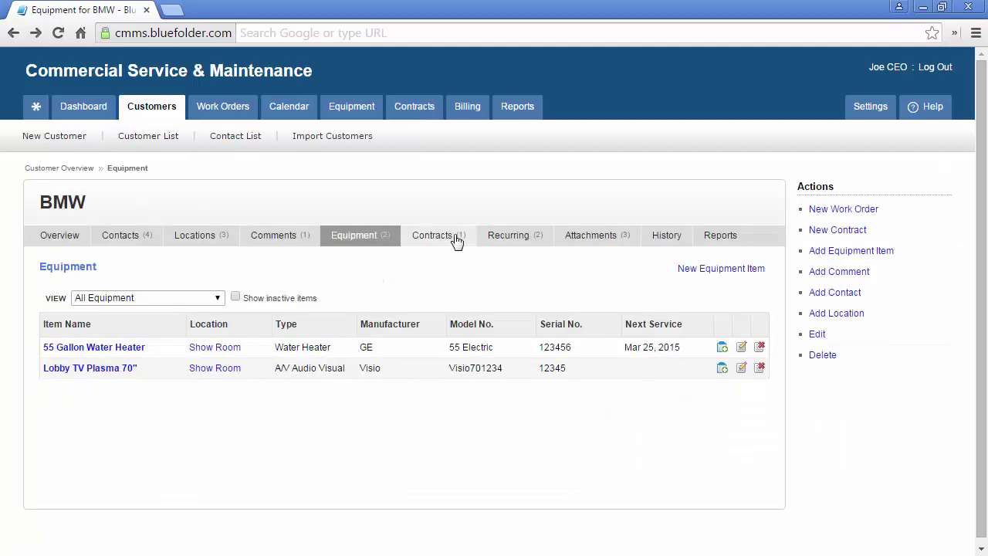
Review BMW's recurring work orders, attachments and service history
left_click(492, 241)
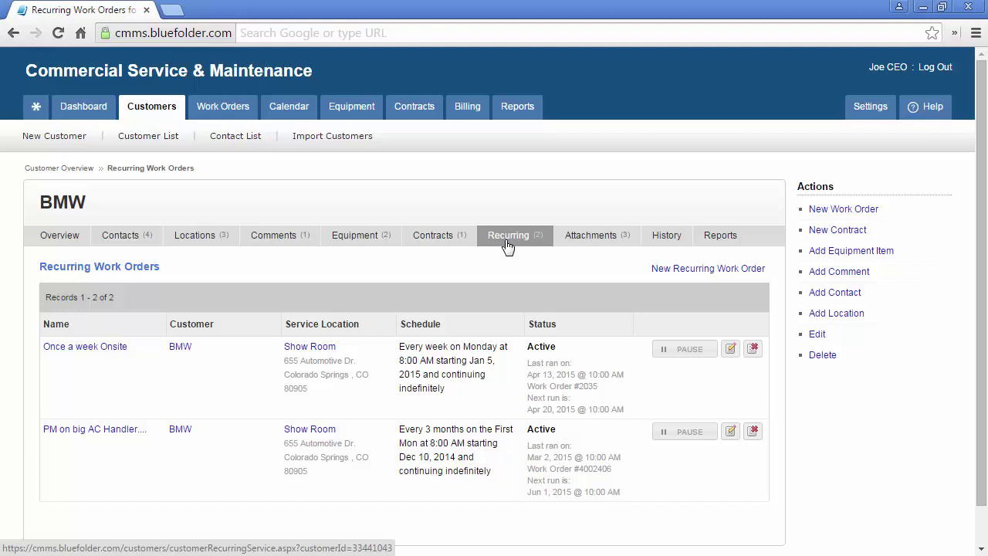
left_click(583, 244)
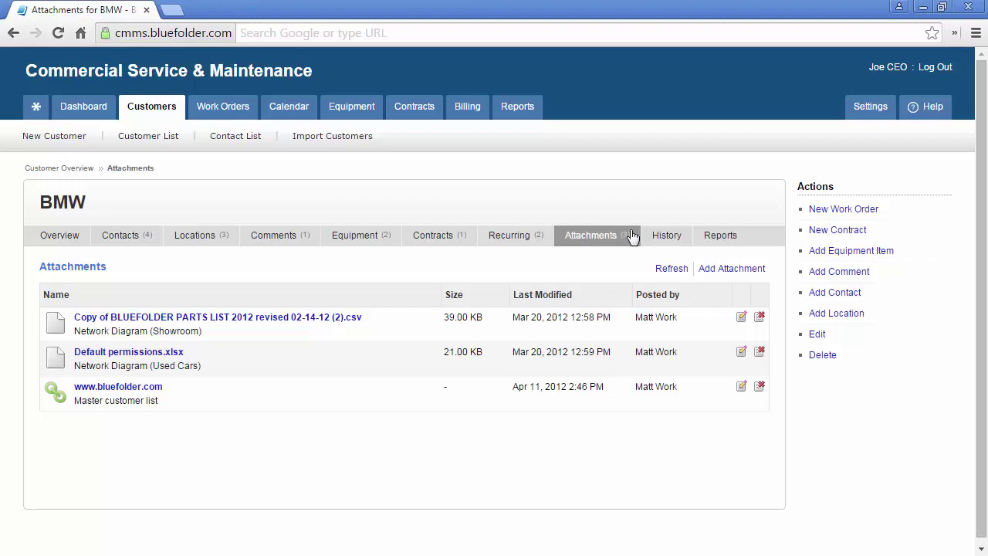
left_click(666, 238)
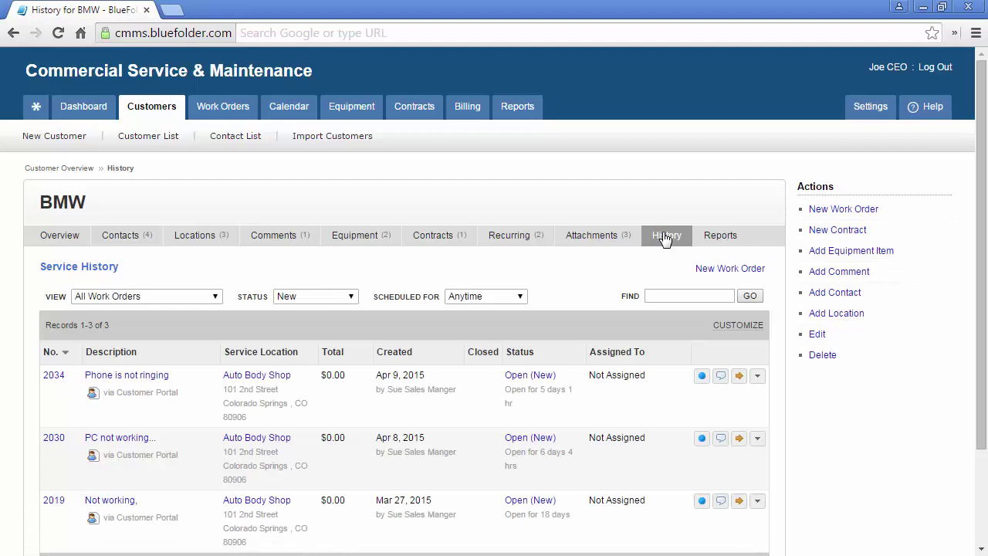
Filter BMW's service history to work orders with Assigned status, and open the customer's reports
left_click(217, 299)
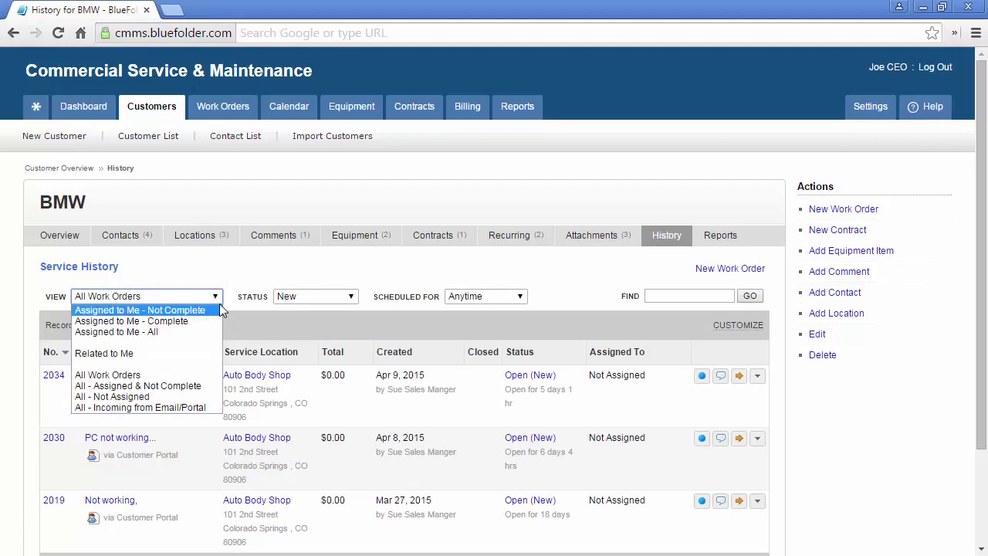
left_click(324, 298)
left_click(305, 342)
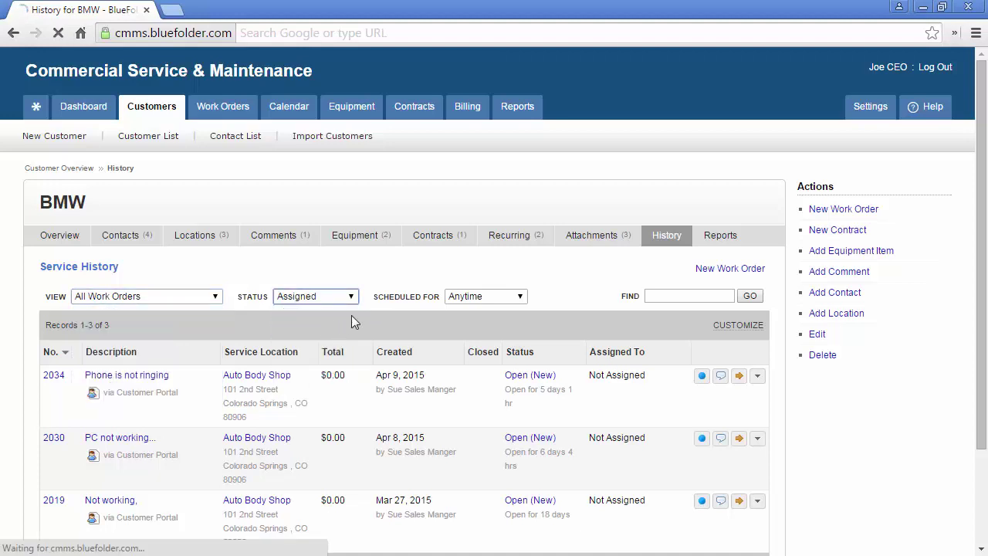
left_click(665, 296)
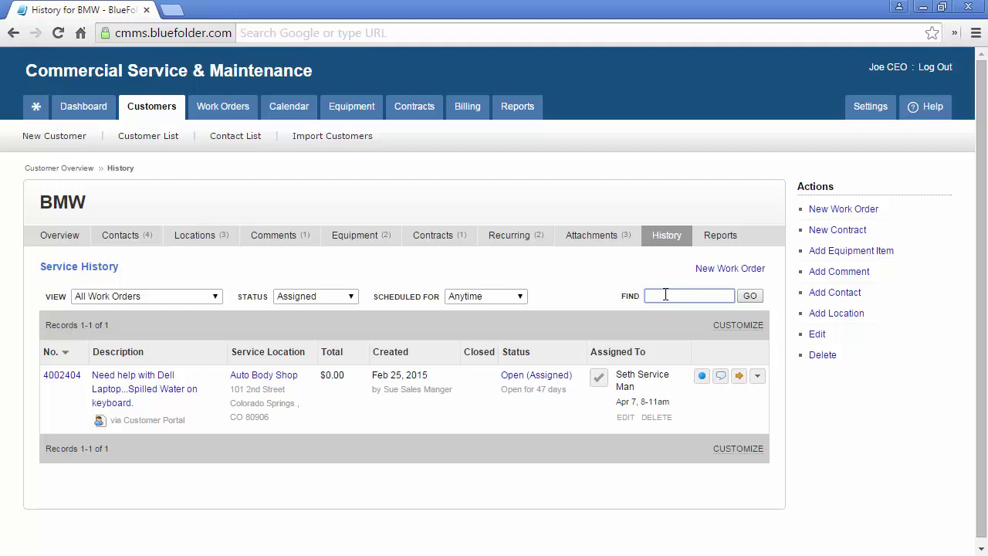
left_click(723, 243)
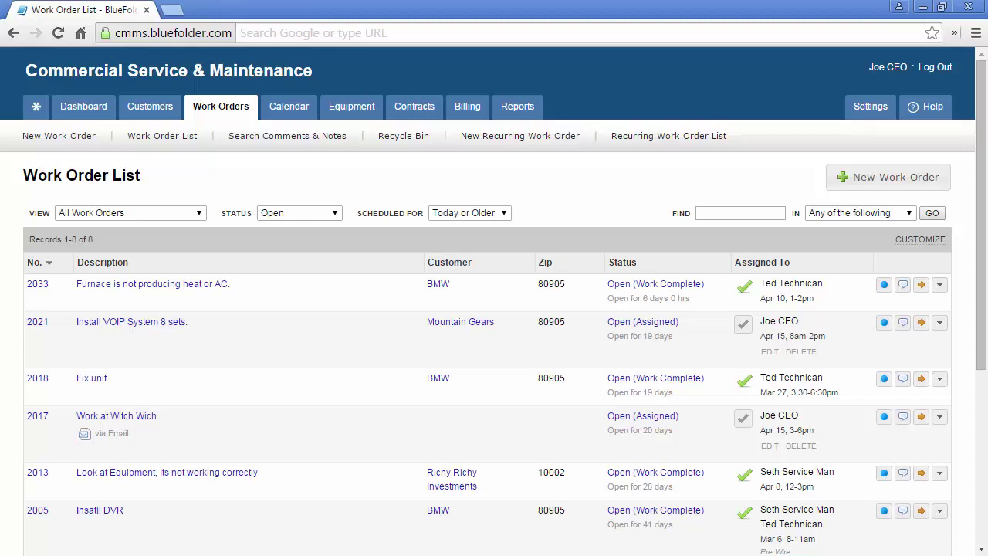
Open the Work Order List and examine its view, status and scheduled-for filter options and the search field
mouse_move(218, 113)
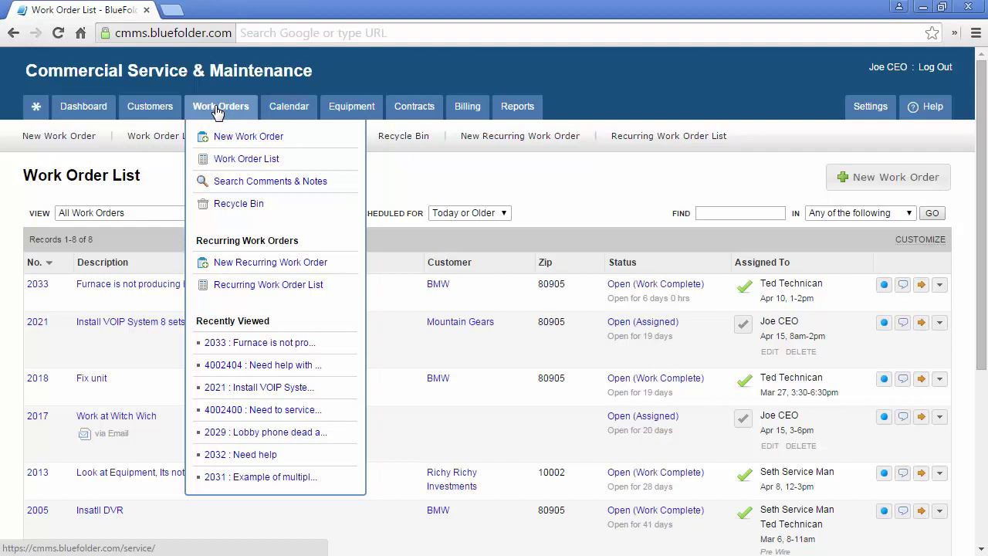
left_click(229, 159)
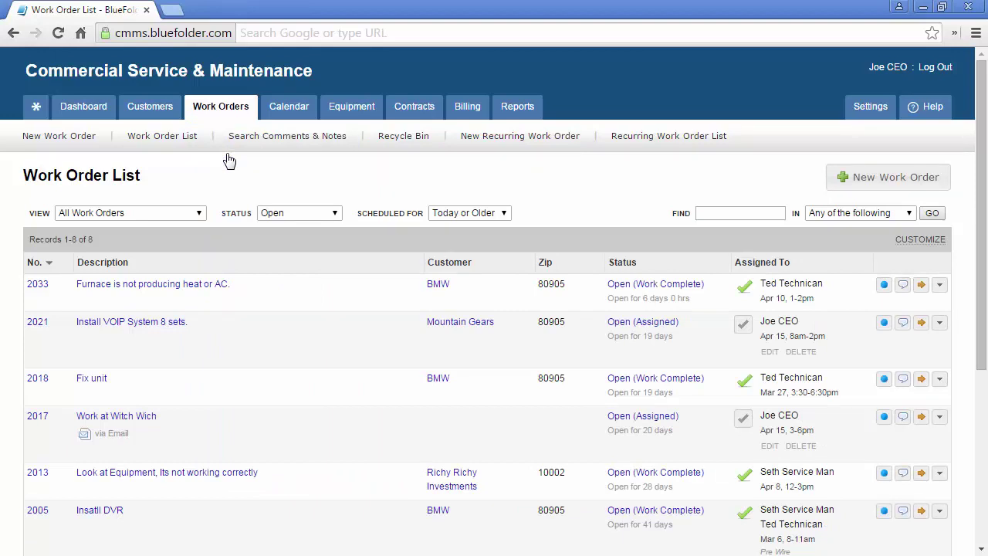
left_click(198, 213)
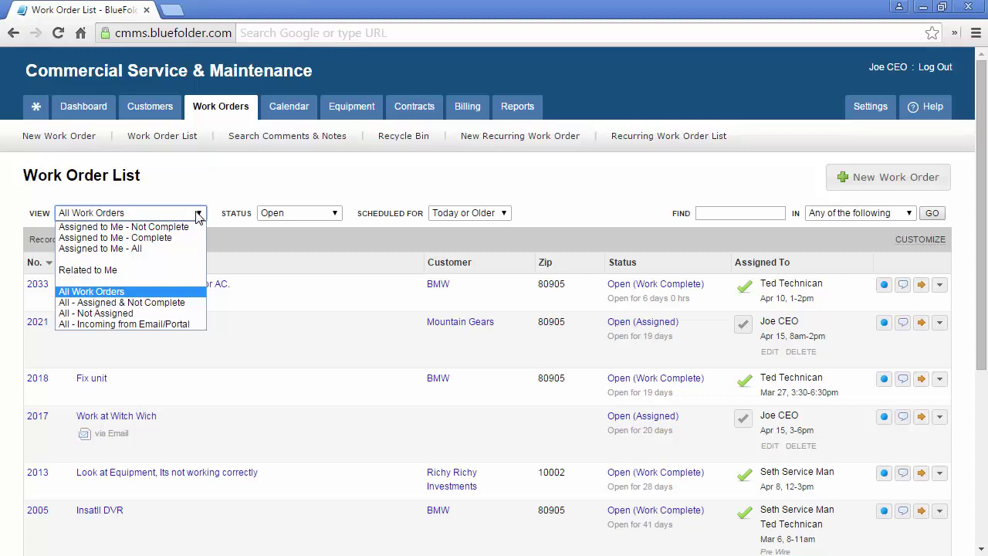
left_click(304, 214)
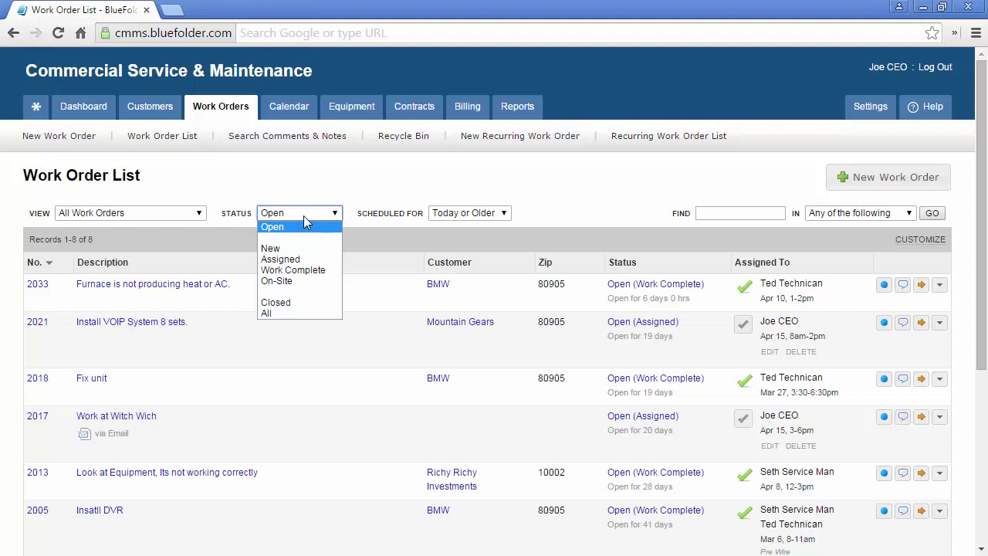
left_click(445, 217)
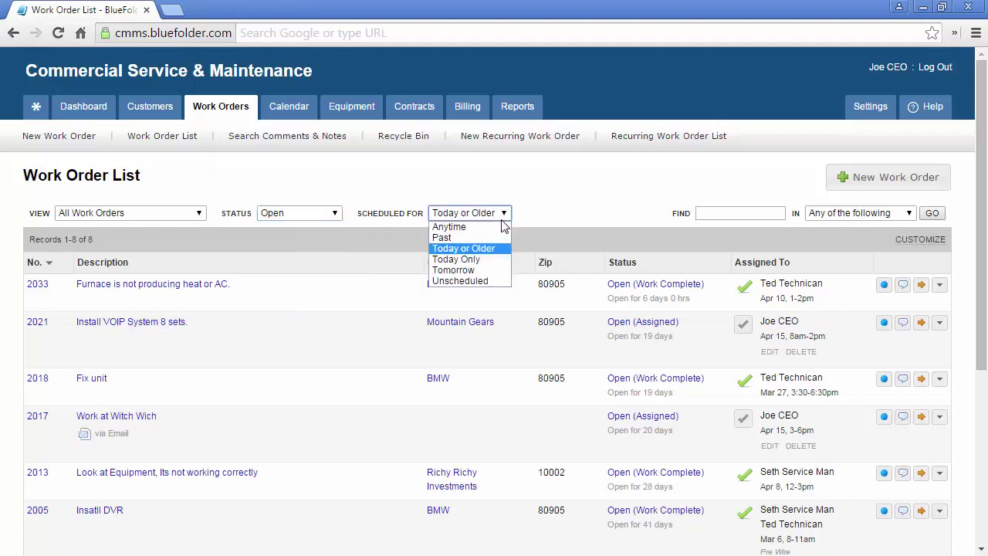
left_click(714, 214)
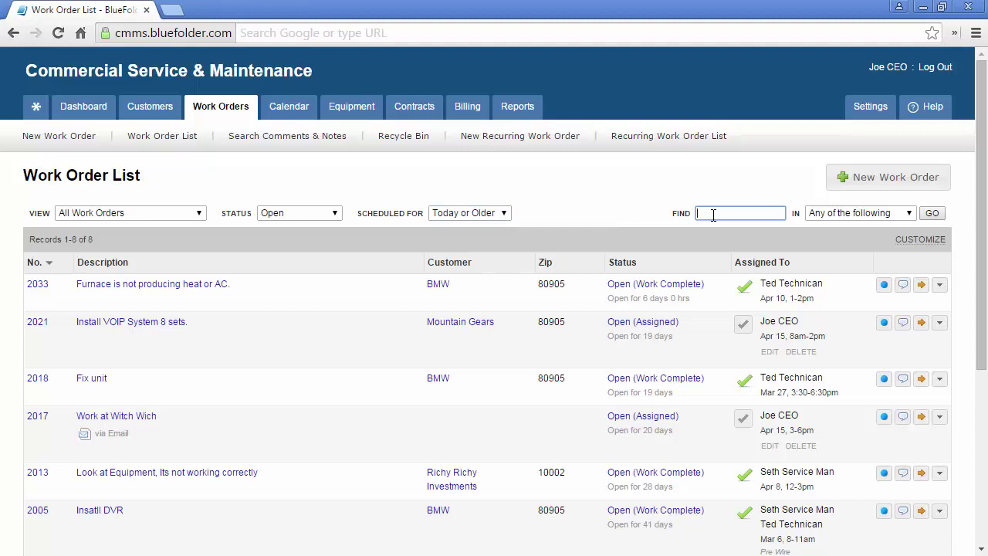
Check the field options for the work order search, and open work order 2033 to review its overview, log entries and recent items
left_click(830, 219)
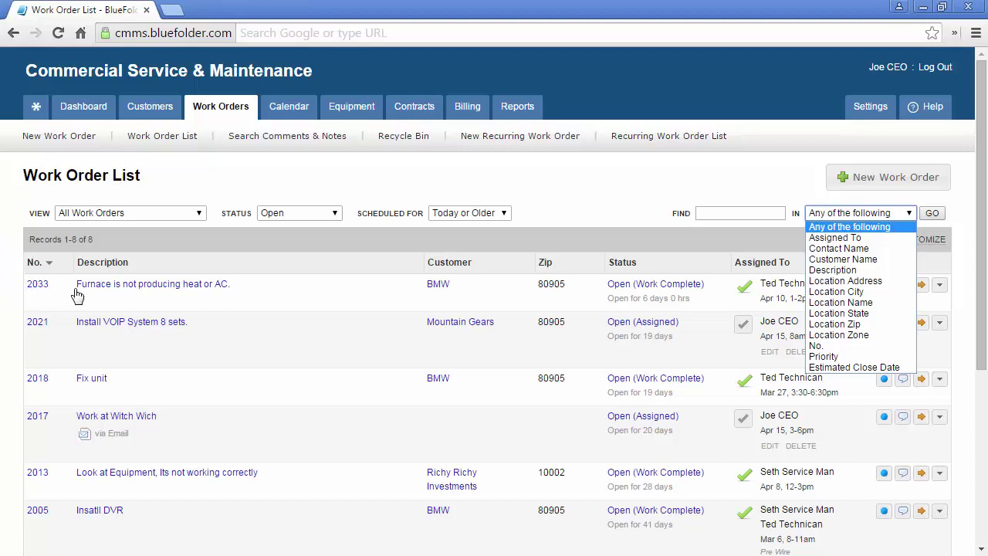
left_click(37, 287)
left_click(36, 287)
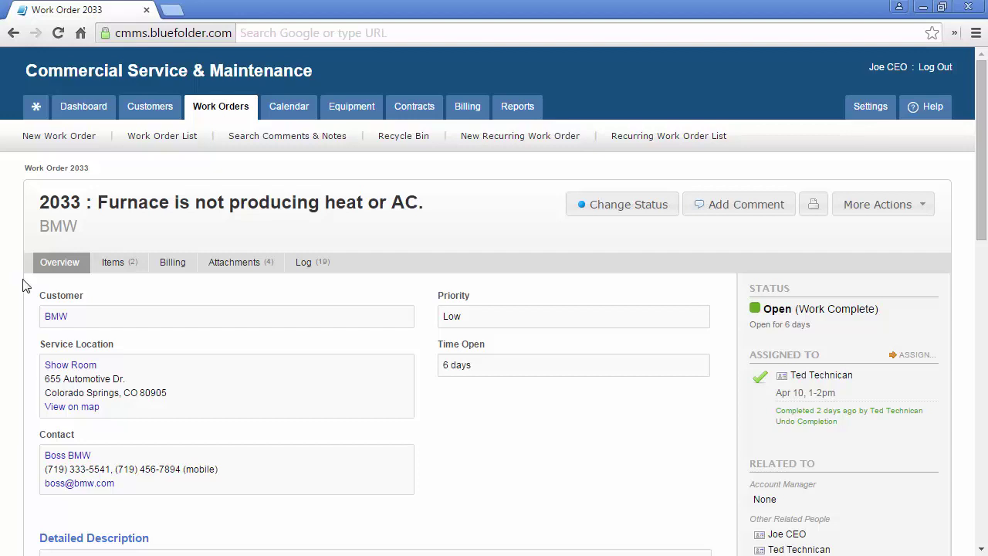
scroll(23, 286, "down", 2)
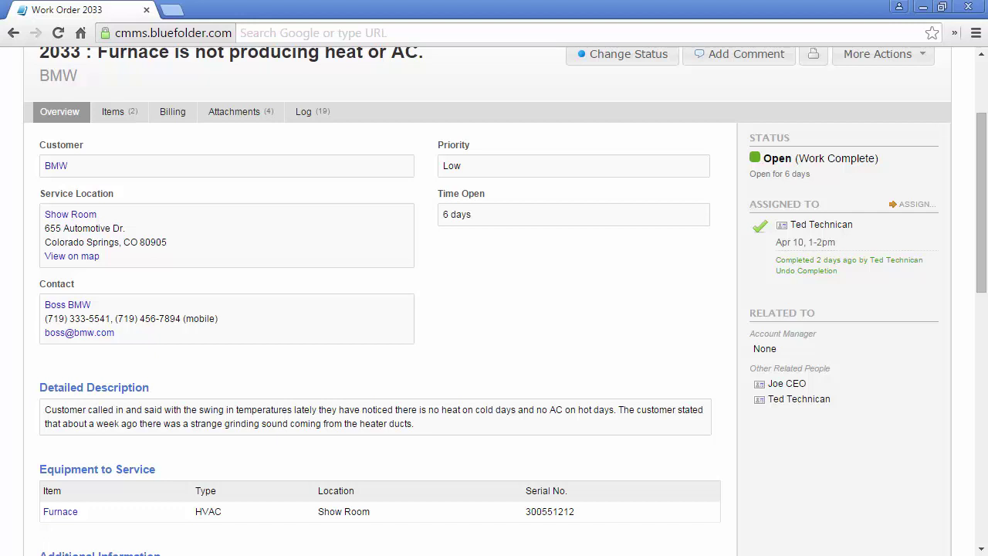
scroll(494, 301, "down", 5)
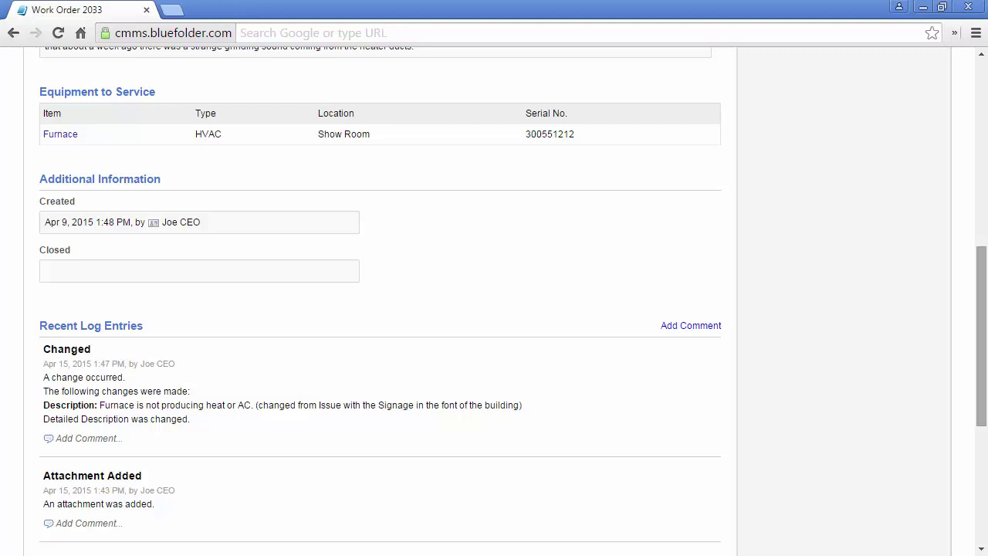
left_click_drag(979, 342, 982, 464)
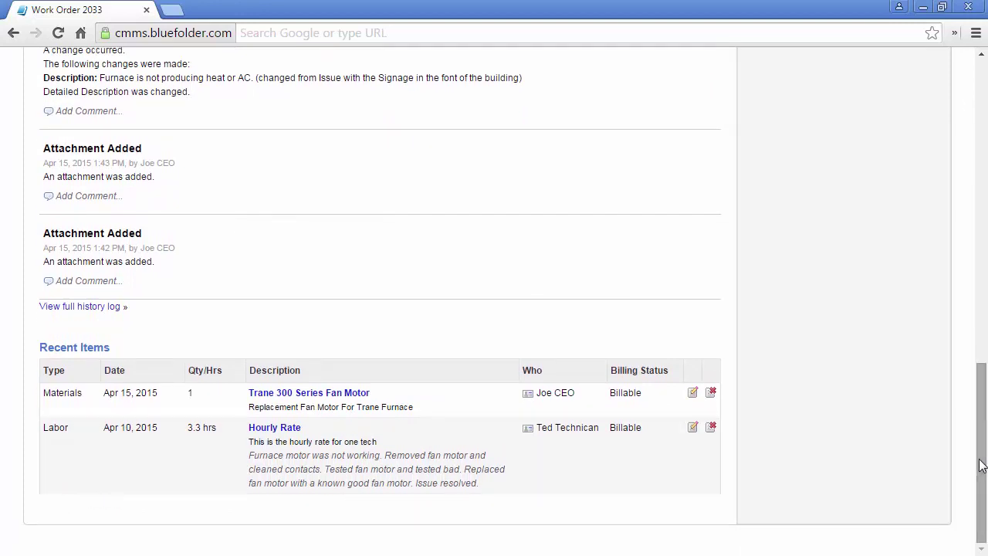
left_click_drag(982, 465, 971, 179)
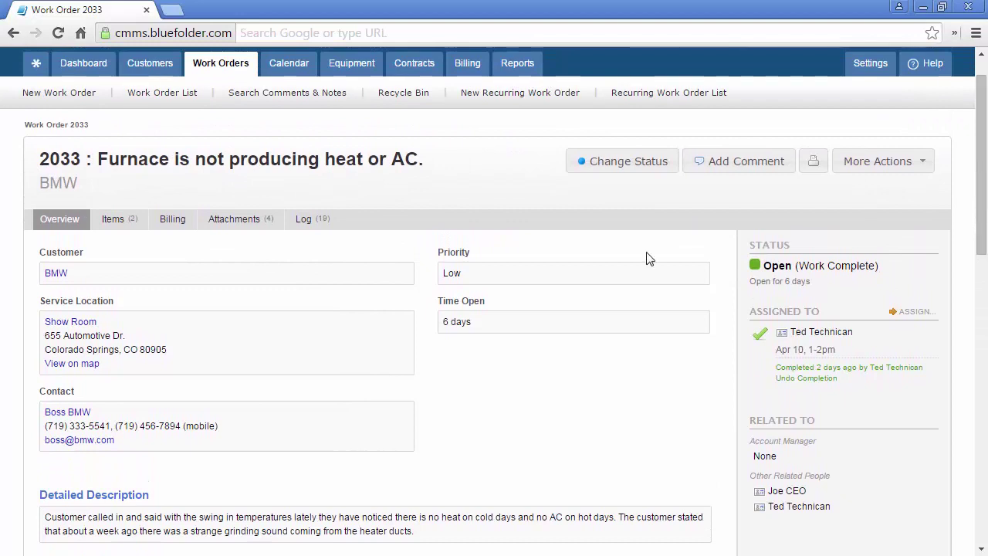
Review the items of work order 2033, including its billing information, billing summary and totals
left_click(127, 221)
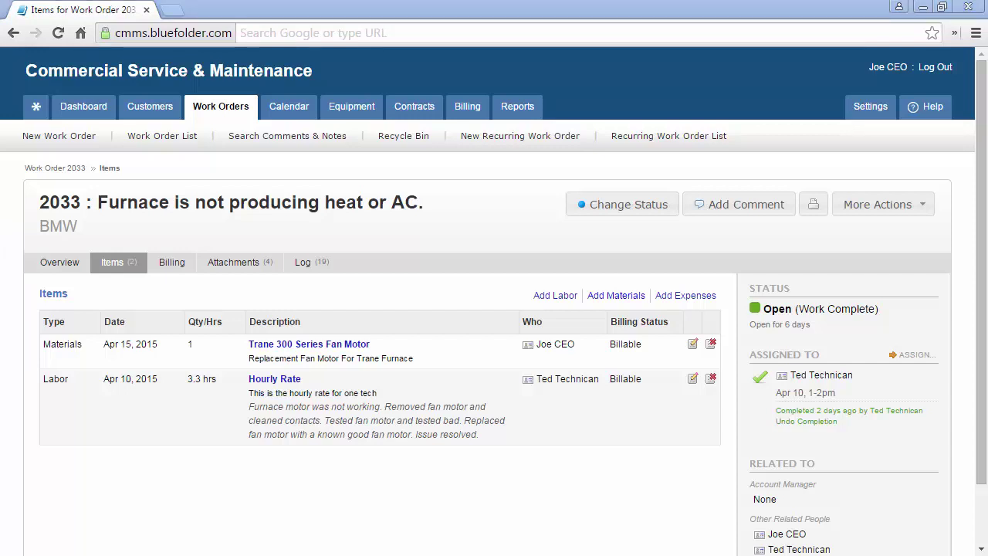
left_click(173, 265)
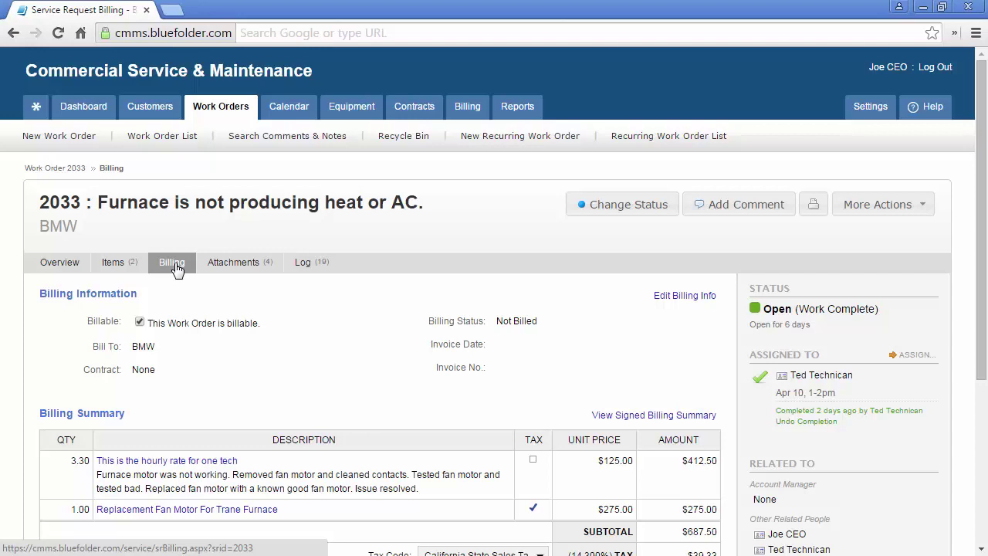
scroll(14, 274, "down", 4)
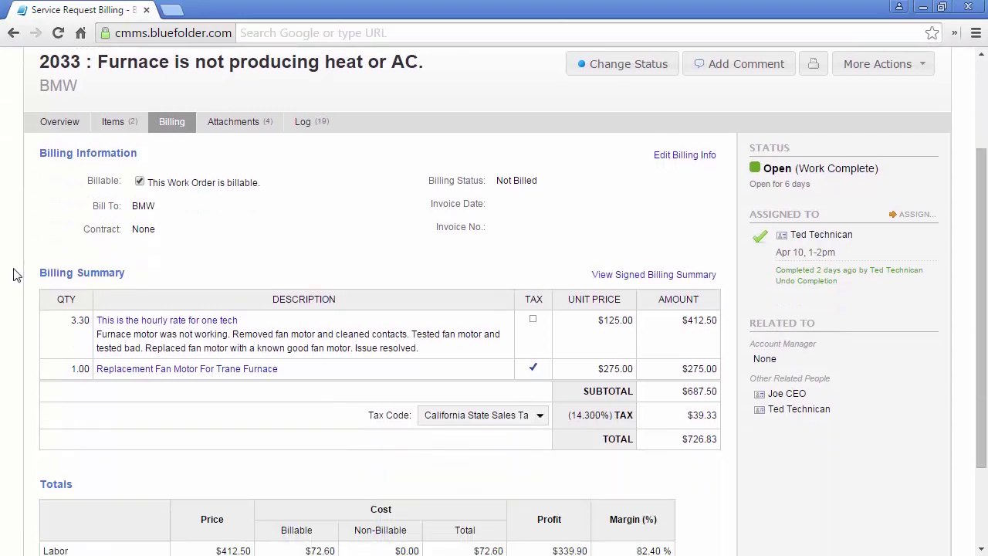
scroll(14, 274, "down", 1)
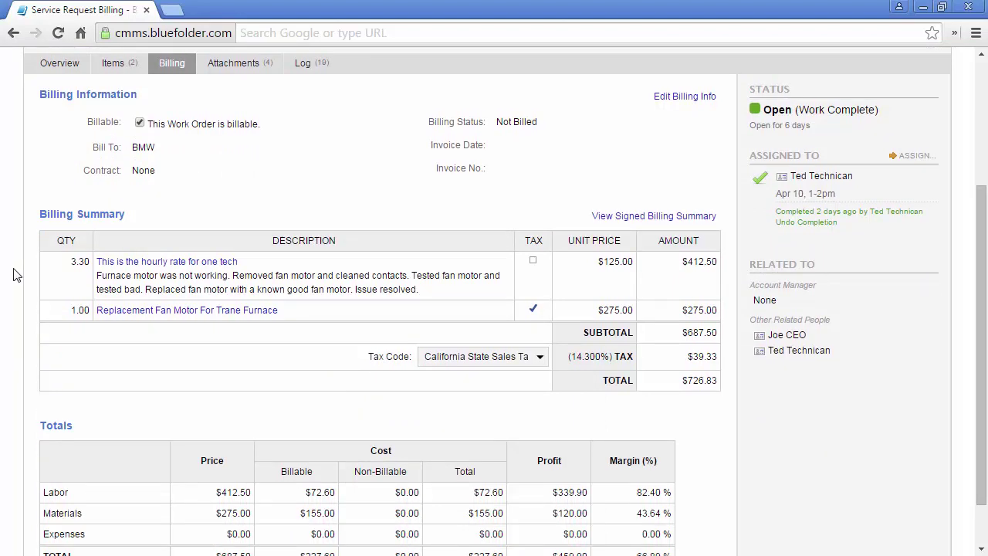
scroll(13, 274, "down", 2)
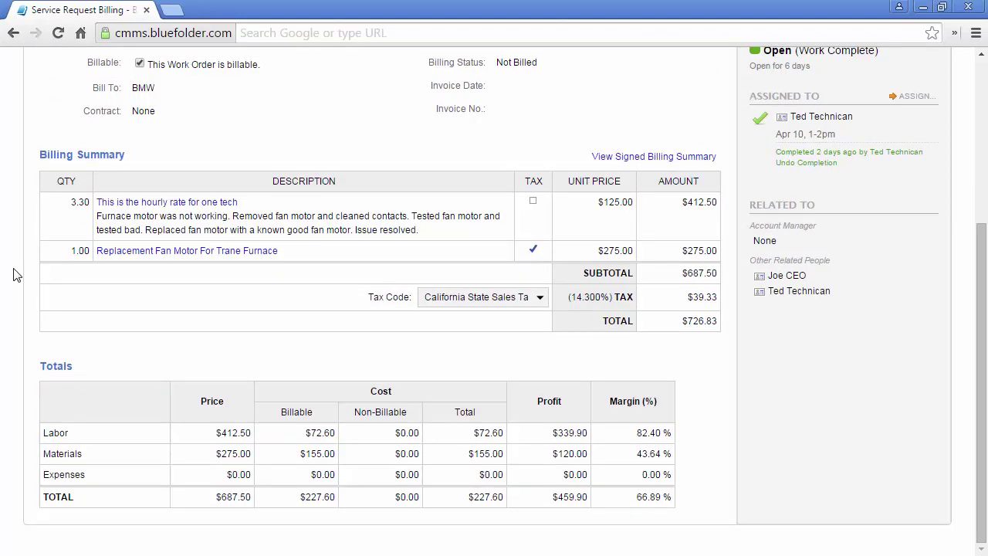
View the attached pictures 7900-6061A.jpg and dirty-fan.jpg of work order 2033, returning to its attachments after each
scroll(13, 274, "up", 3)
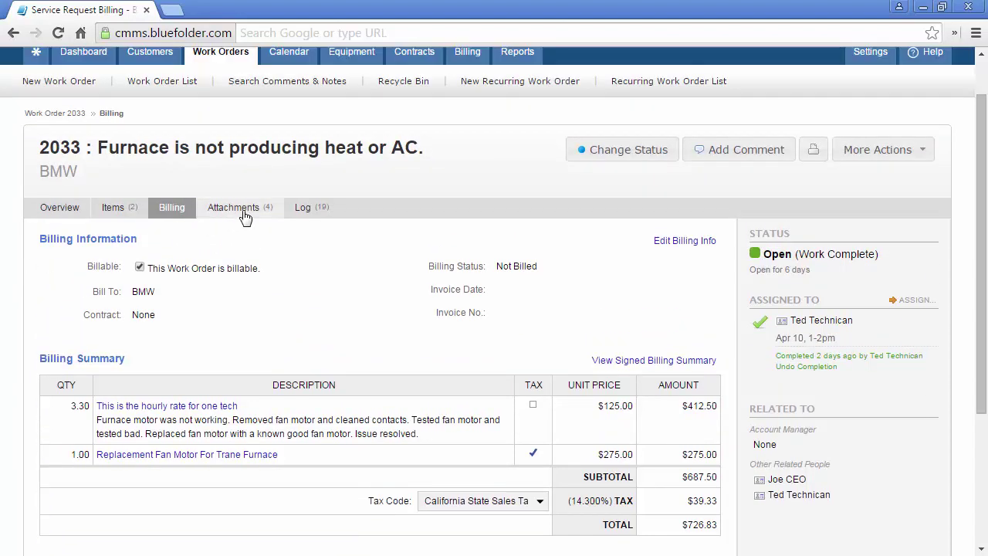
left_click(238, 215)
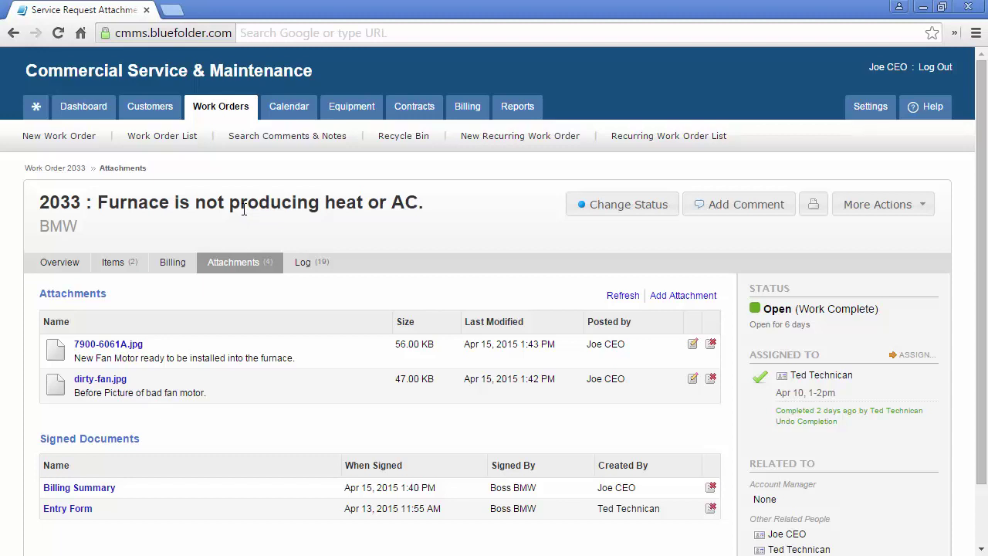
left_click(85, 346)
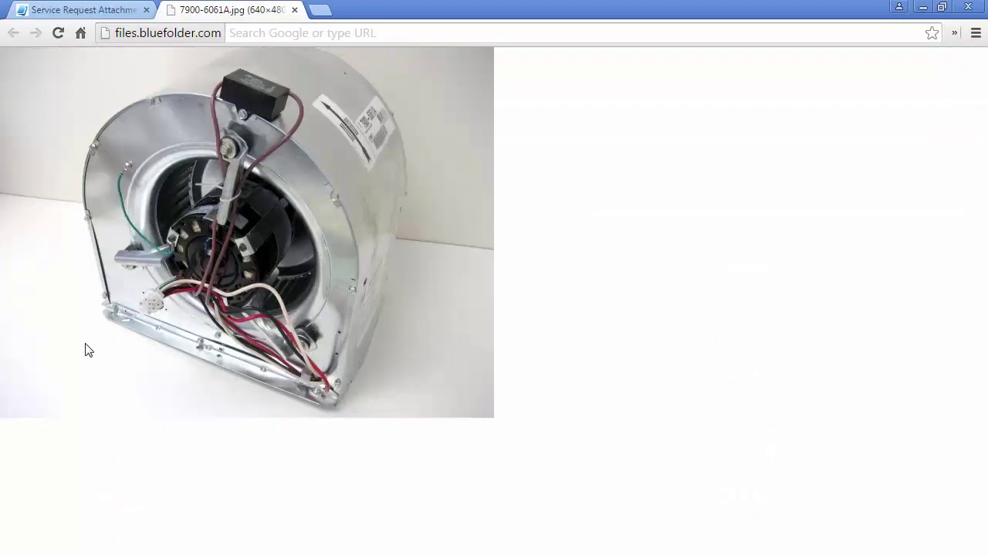
left_click(101, 10)
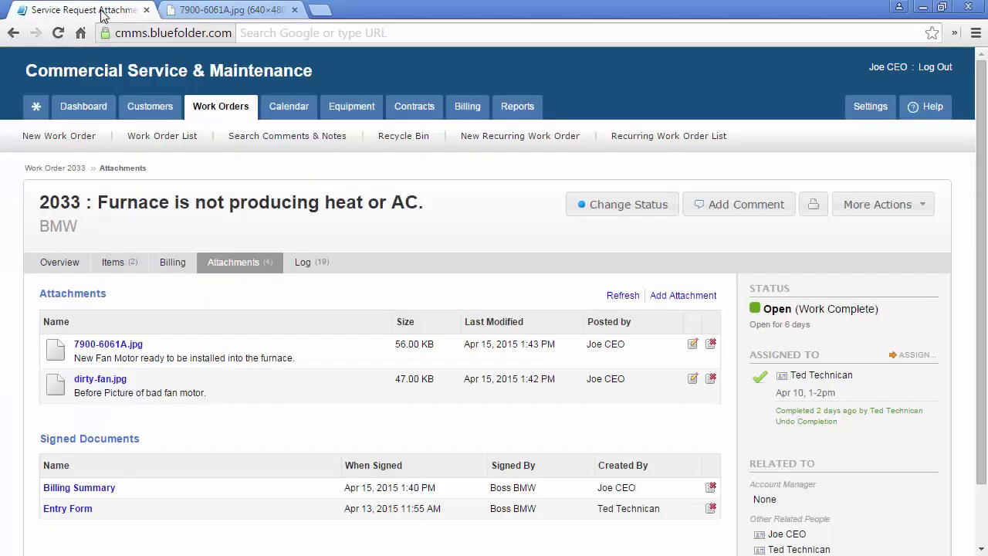
left_click(117, 380)
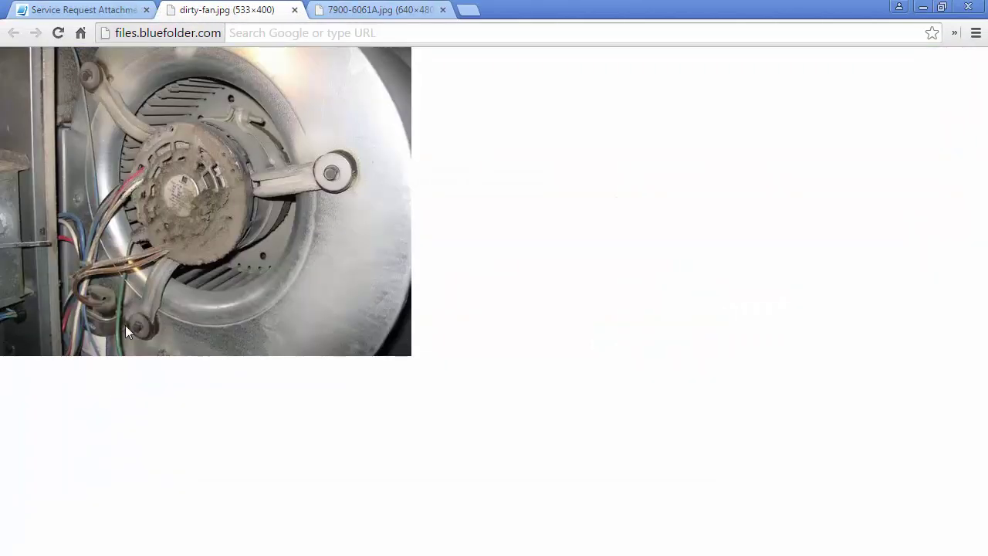
left_click(104, 9)
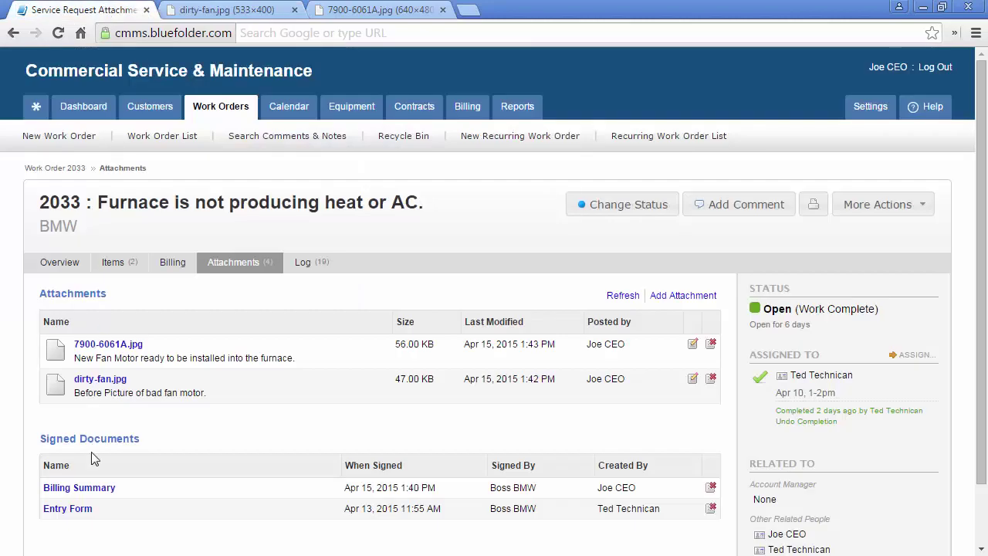
View the signed Billing Summary document of work order 2033 and close it
left_click(88, 486)
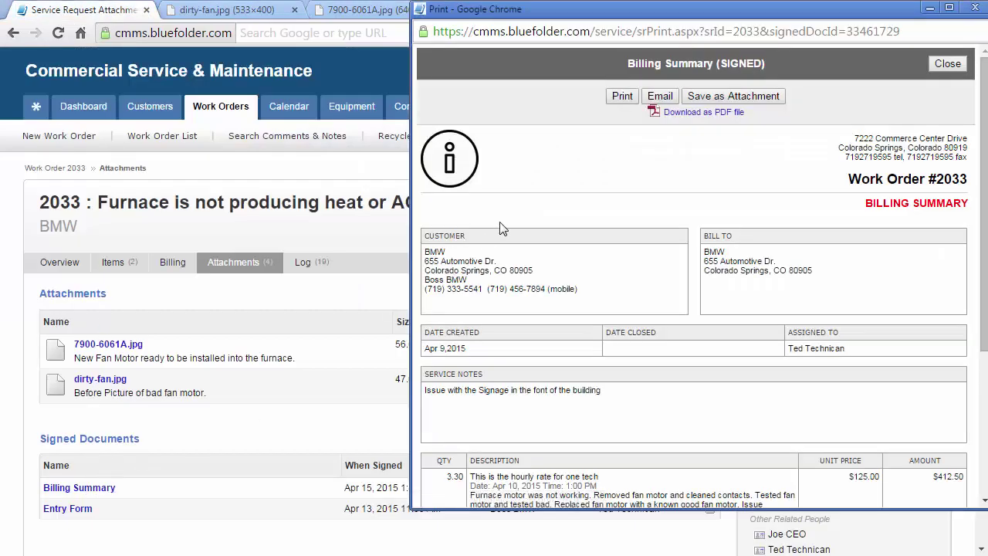
mouse_move(983, 130)
left_mouse_down()
mouse_move(986, 270)
mouse_move(986, 139)
left_mouse_up()
left_click(948, 63)
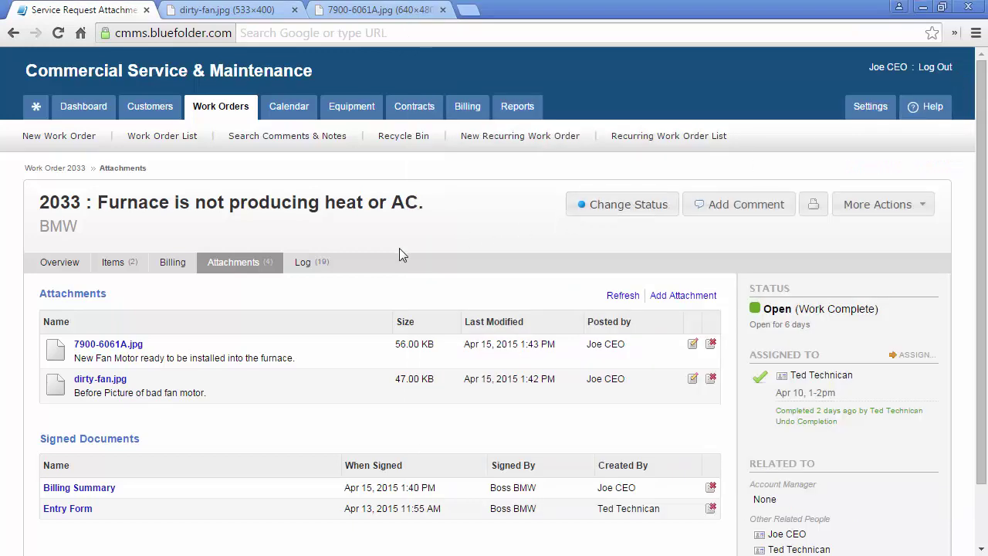
Open the full log of work order 2033 and review its recent entries
left_click(303, 263)
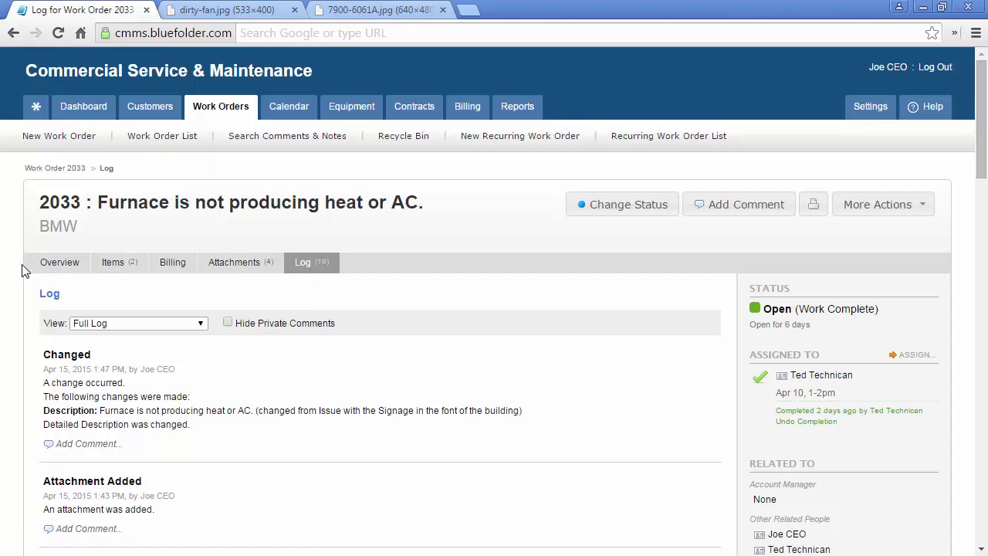
scroll(12, 284, "down", 1)
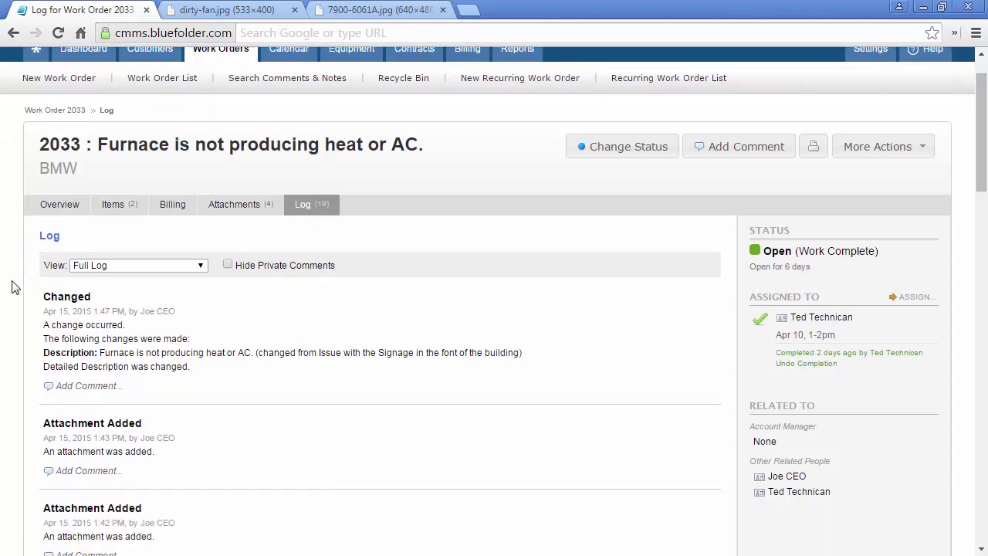
scroll(11, 287, "down", 1)
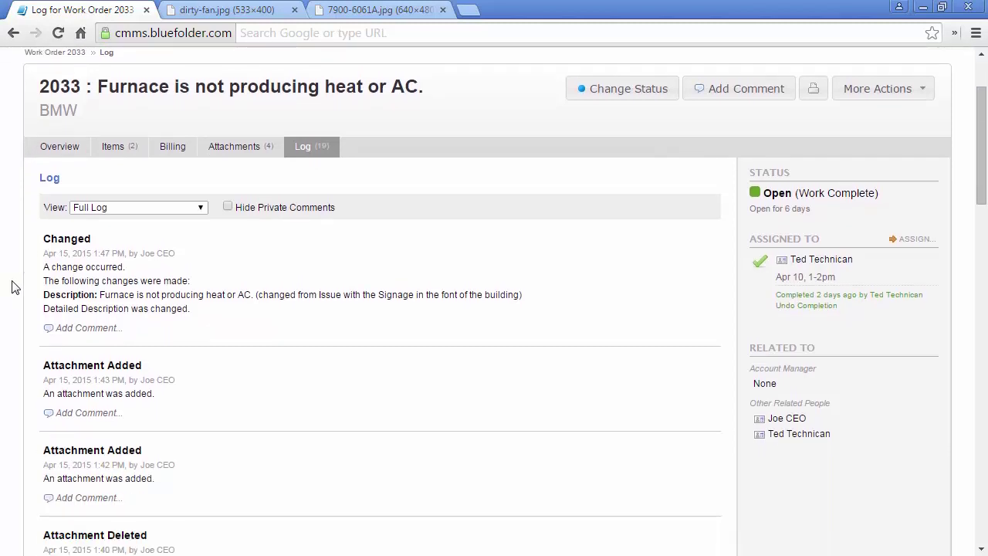
scroll(12, 287, "down", 1)
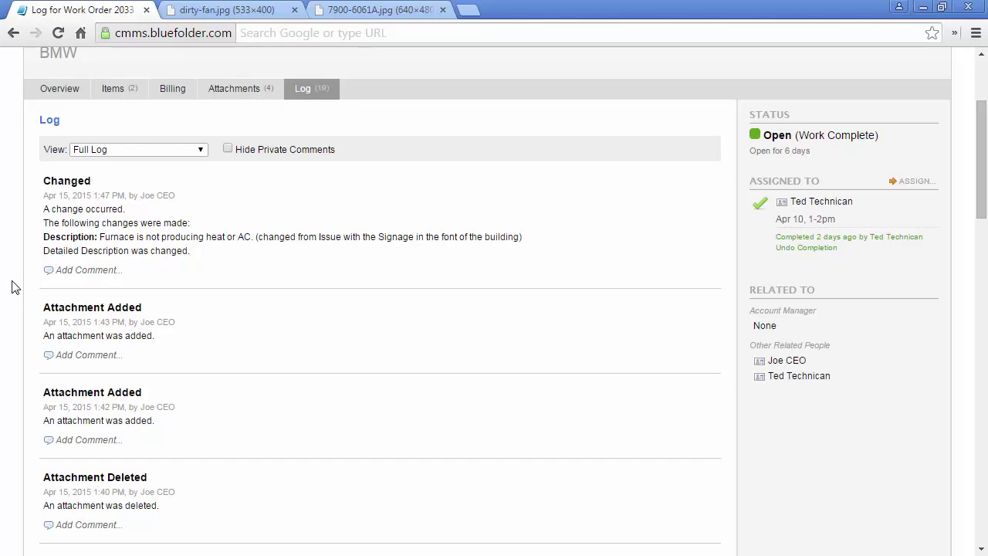
Start a comment on the newest log entry and mark it as public, visible to the customer
left_click(68, 270)
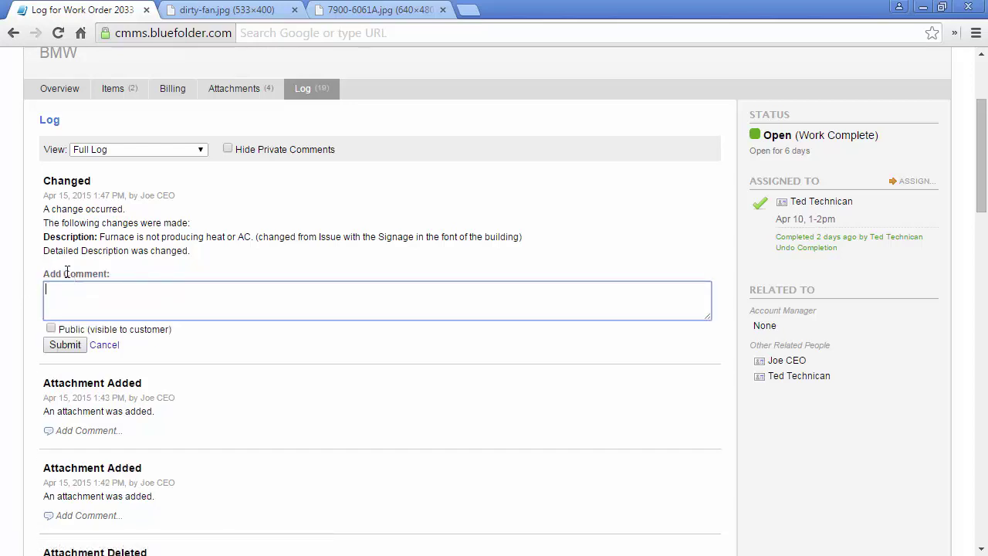
left_click(51, 329)
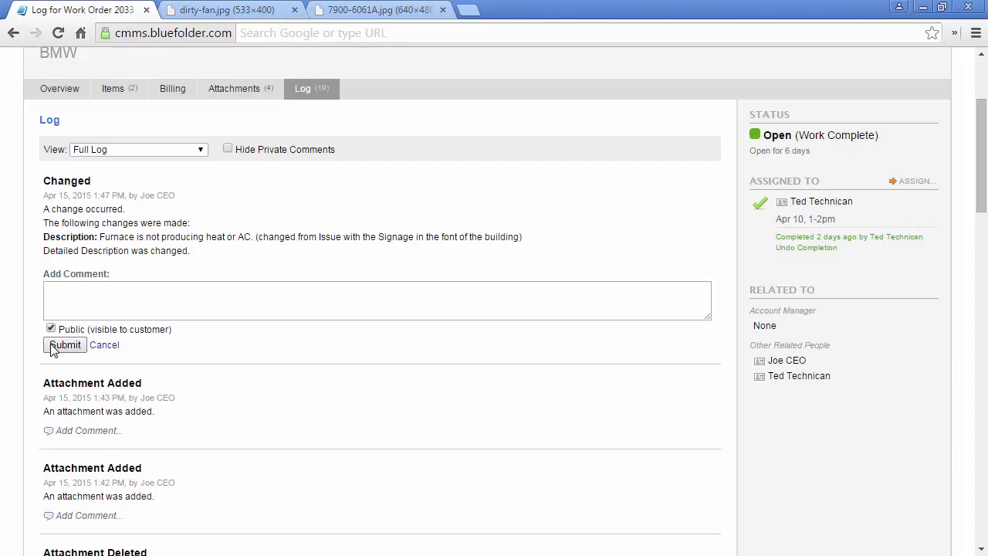
scroll(50, 345, "up", 1)
scroll(51, 344, "up", 2)
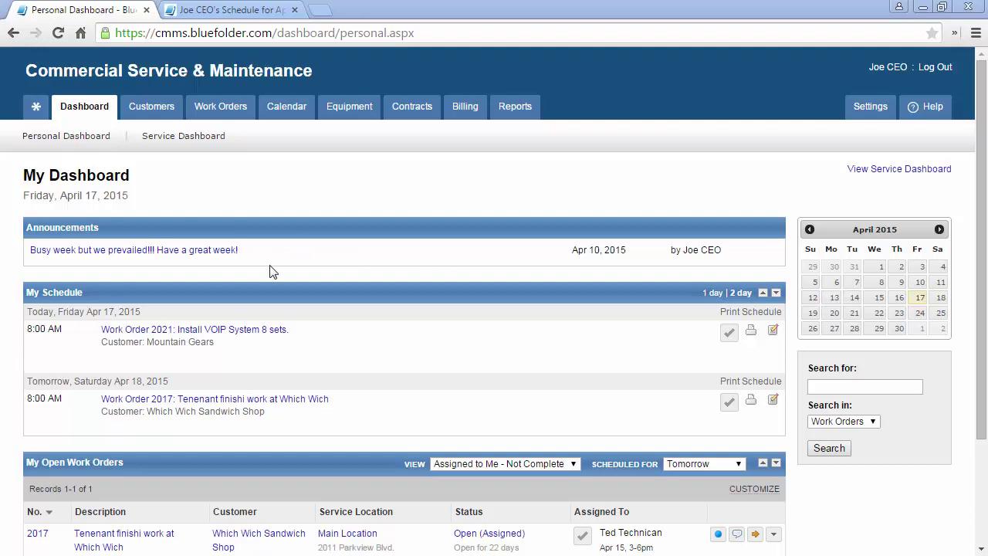
Open the printable schedule for April 17, 2015 from the personal dashboard, show its maps, and review the work order details
left_click(731, 313)
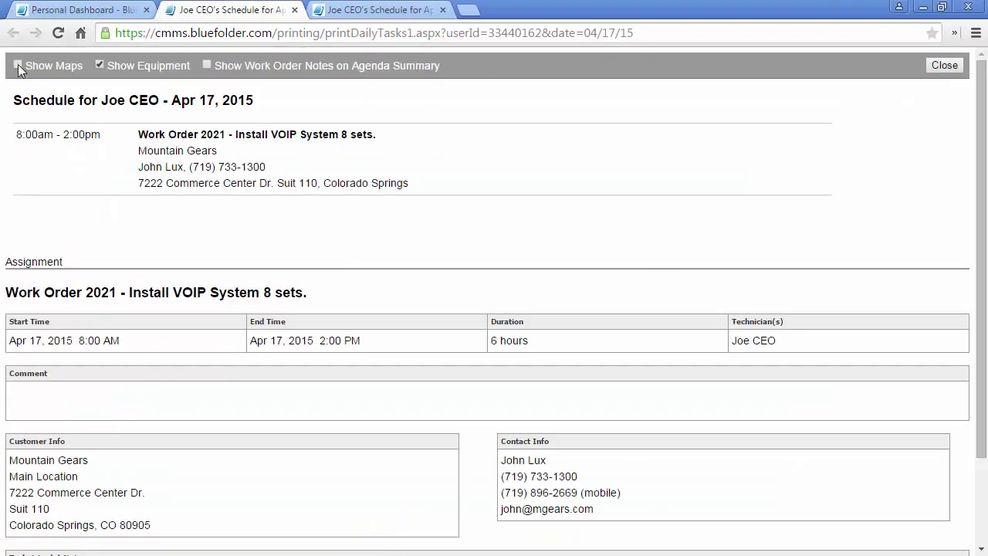
left_click(18, 67)
scroll(13, 216, "down", 2)
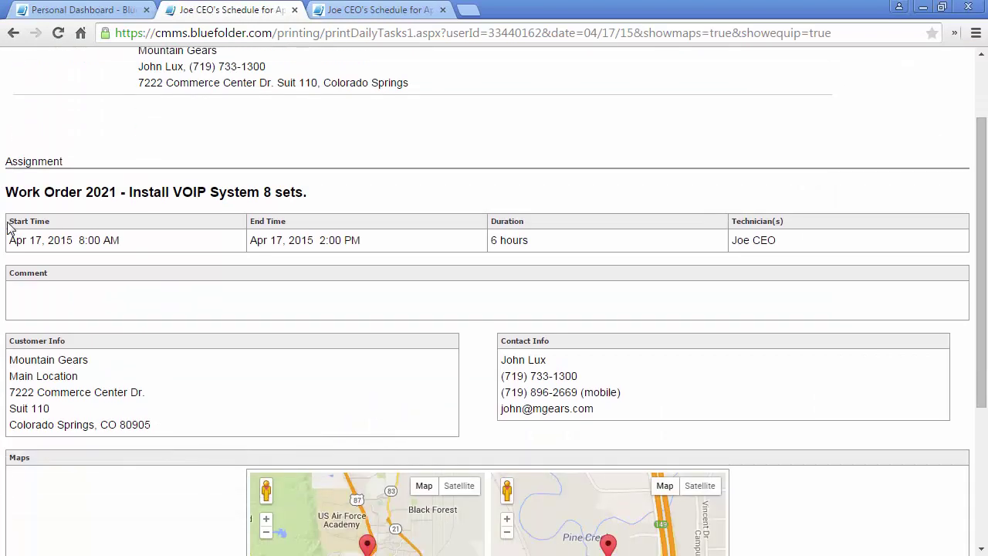
scroll(7, 226, "down", 3)
scroll(7, 228, "up", 4)
scroll(7, 227, "up", 2)
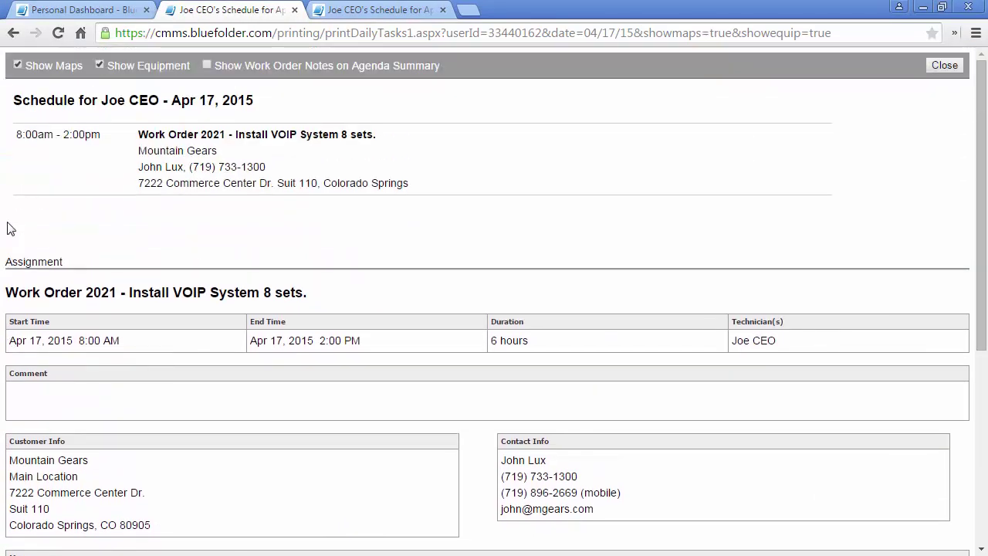
Return to the personal dashboard and check the scheduled-for filter options of My Open Work Orders
left_click(77, 9)
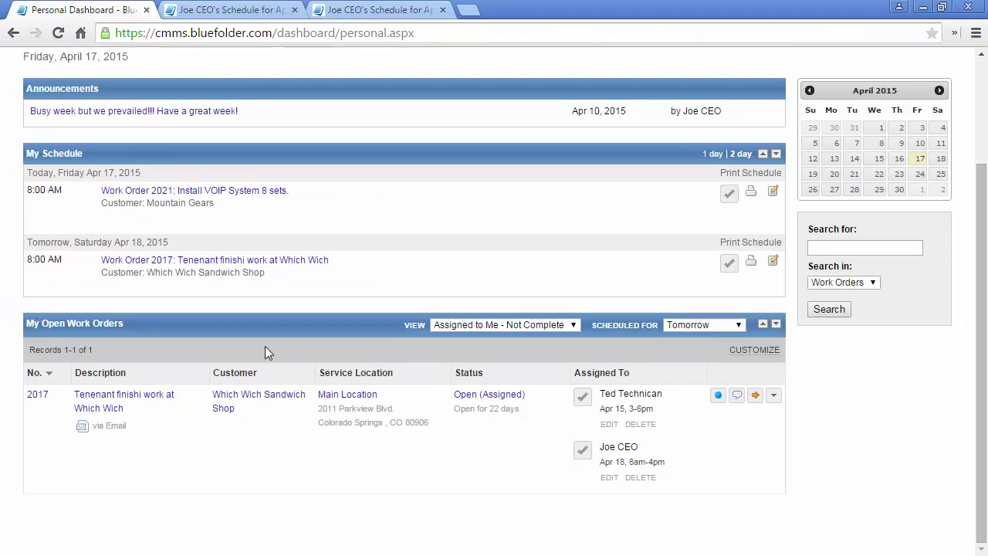
left_click(738, 326)
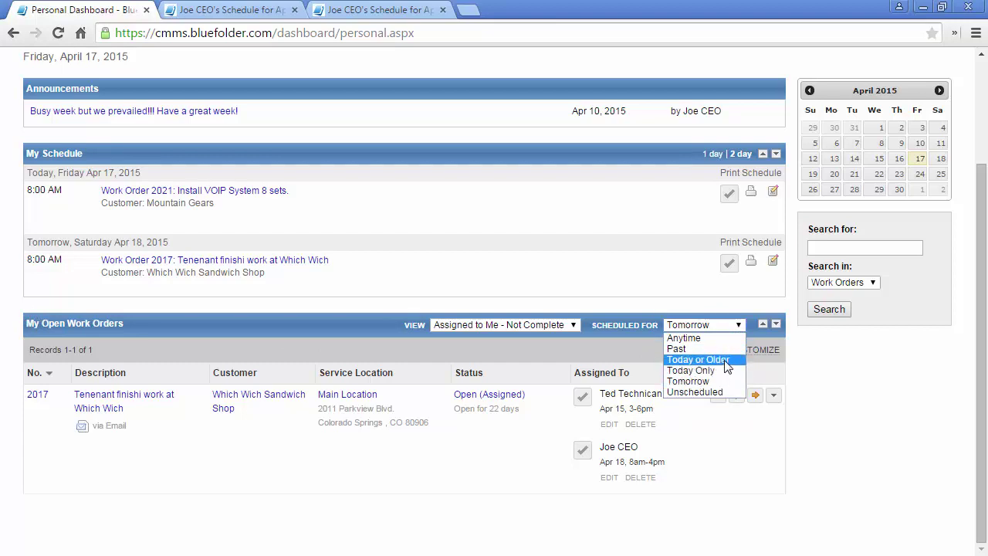
left_click(863, 377)
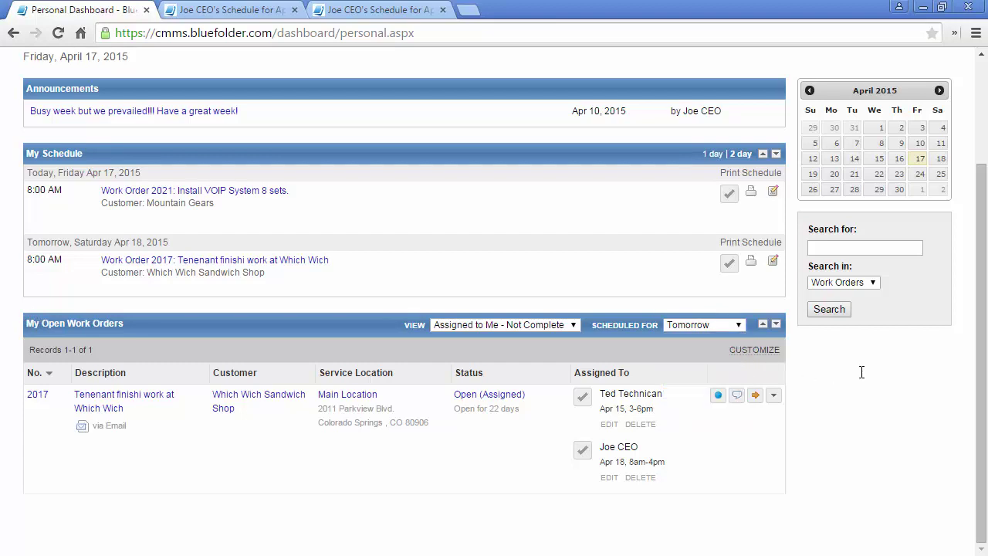
Open the calendar for April 17, 2015 and view it by day, week, week agenda and month
left_click(921, 160)
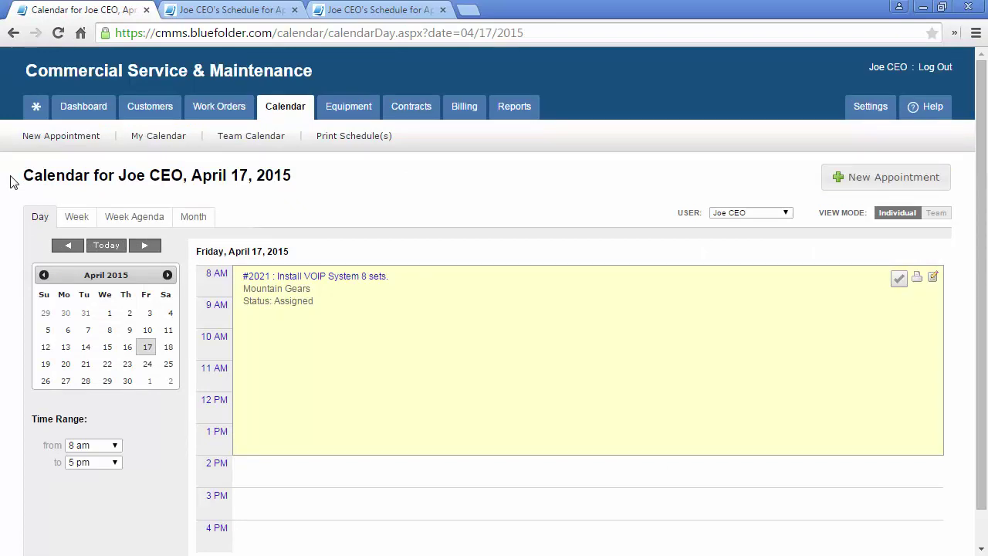
left_click(76, 218)
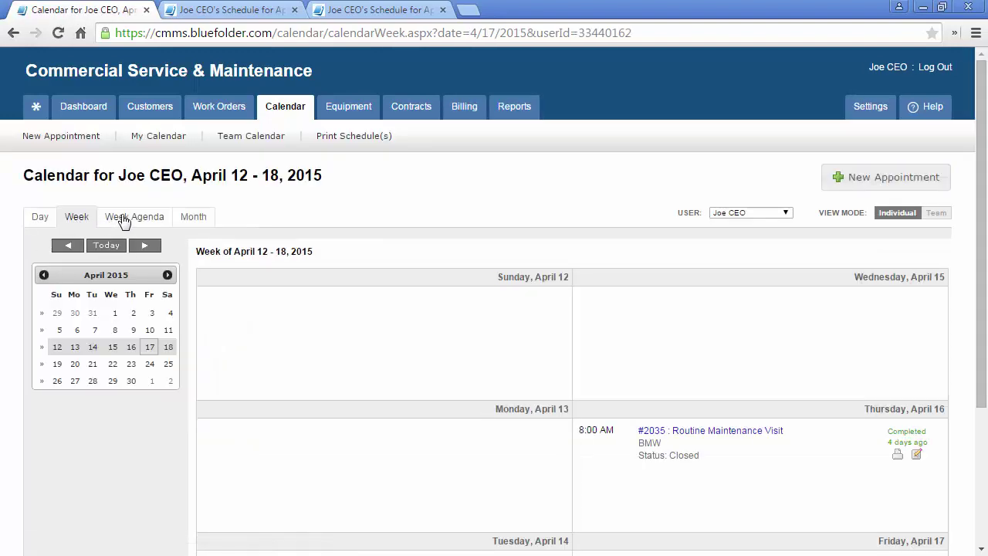
left_click(120, 219)
left_click(187, 220)
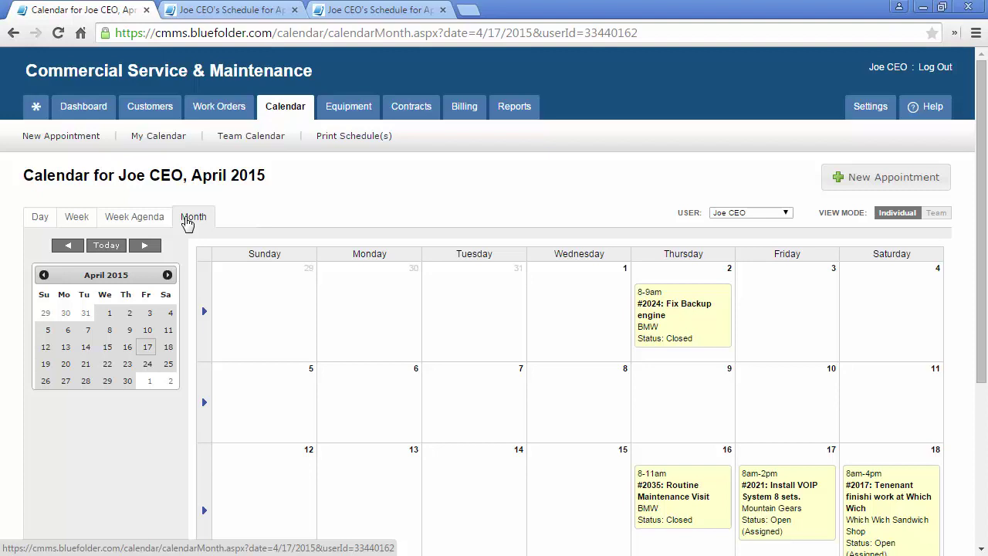
Open a new calendar event form for April 1, 2015, and check the work order list's view and scheduled-for filter options
left_click(558, 313)
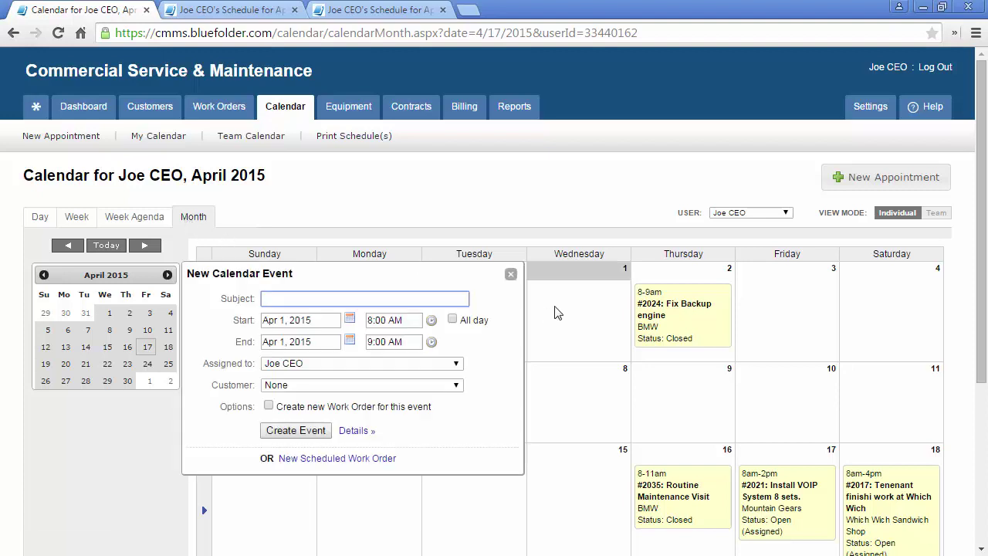
left_click(220, 106)
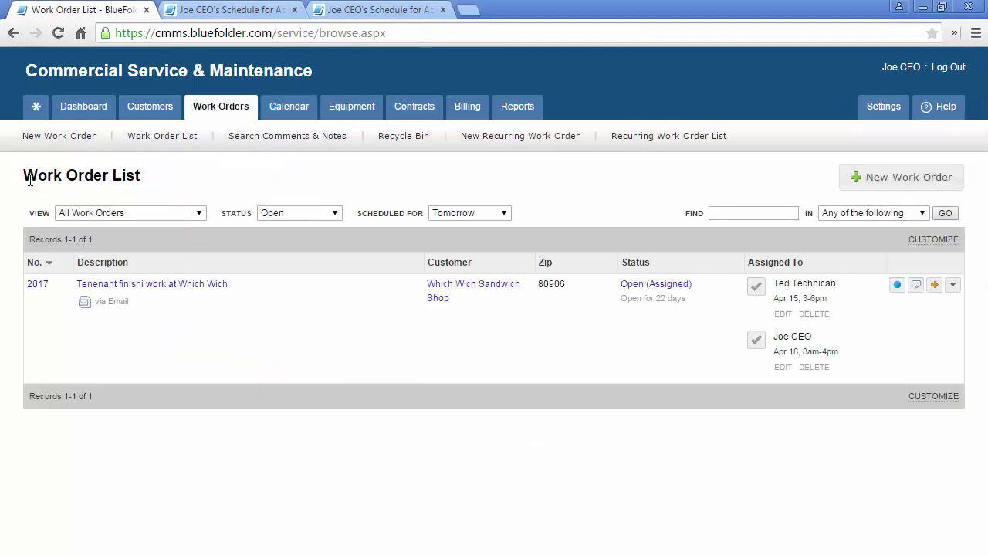
left_click(59, 217)
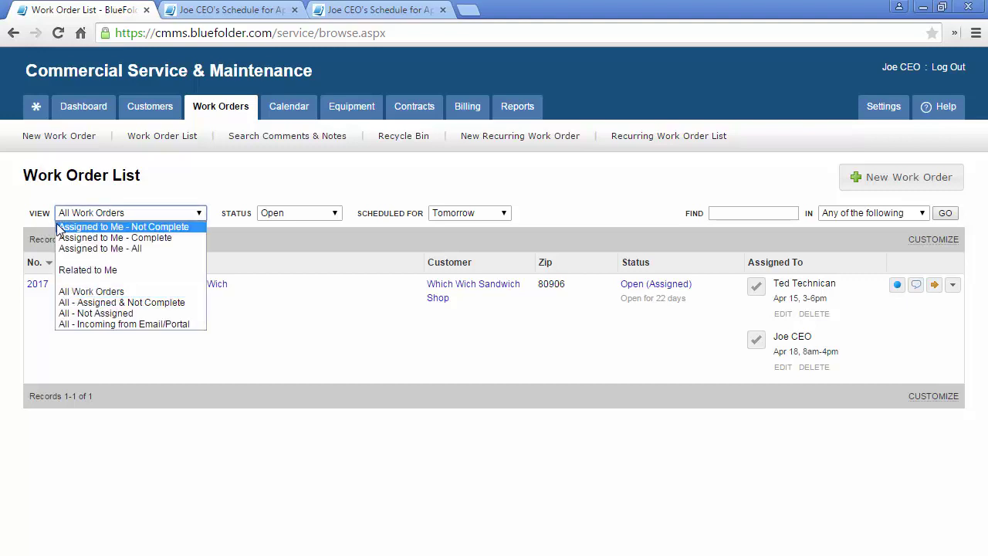
left_click(24, 195)
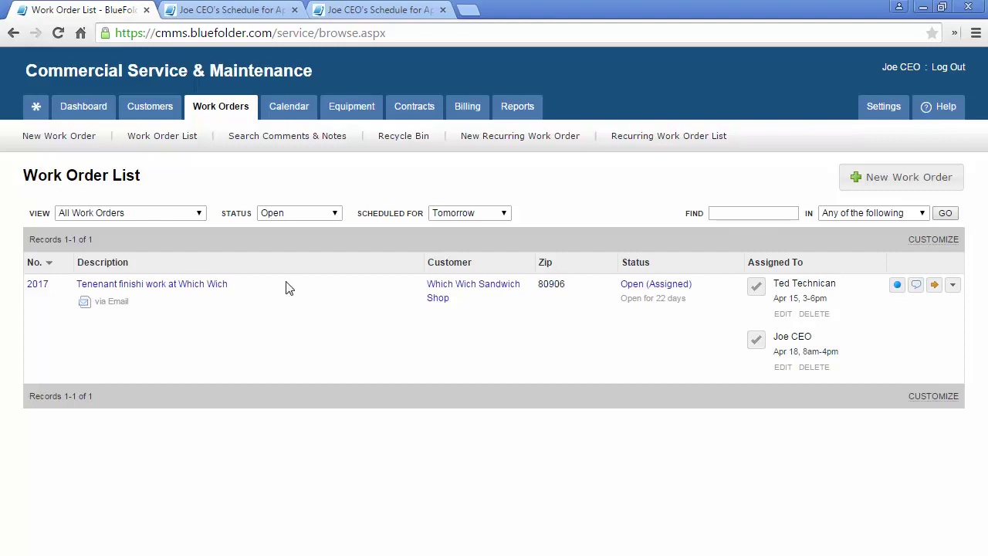
left_click(503, 213)
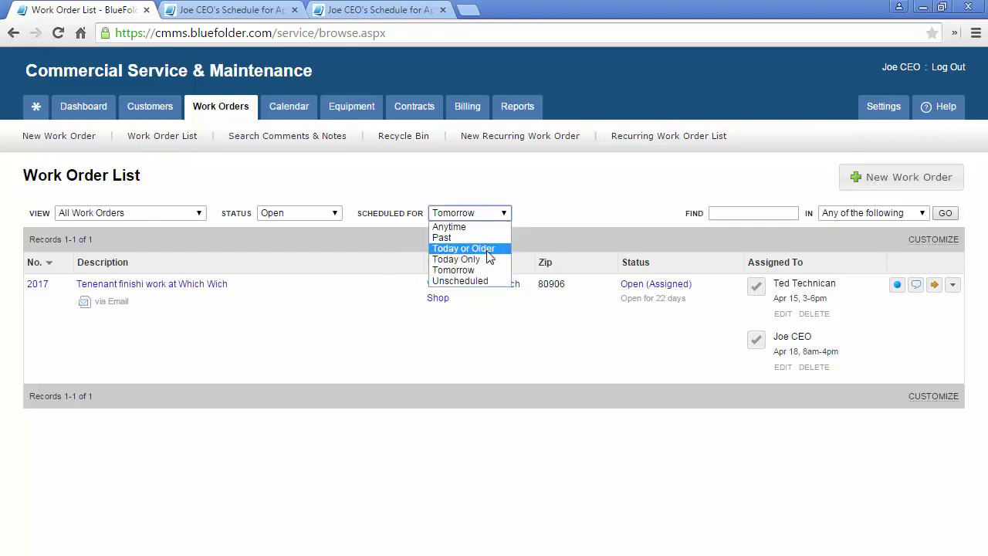
left_click(12, 173)
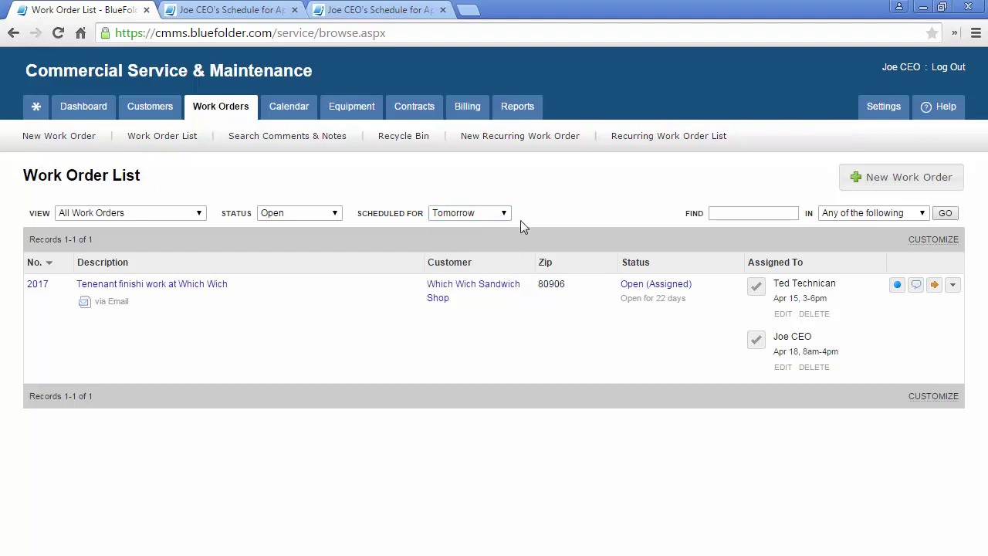
Search the work order list for a technician's first name in Assigned To
left_click(747, 214)
type("ted")
left_click(845, 213)
left_click(846, 236)
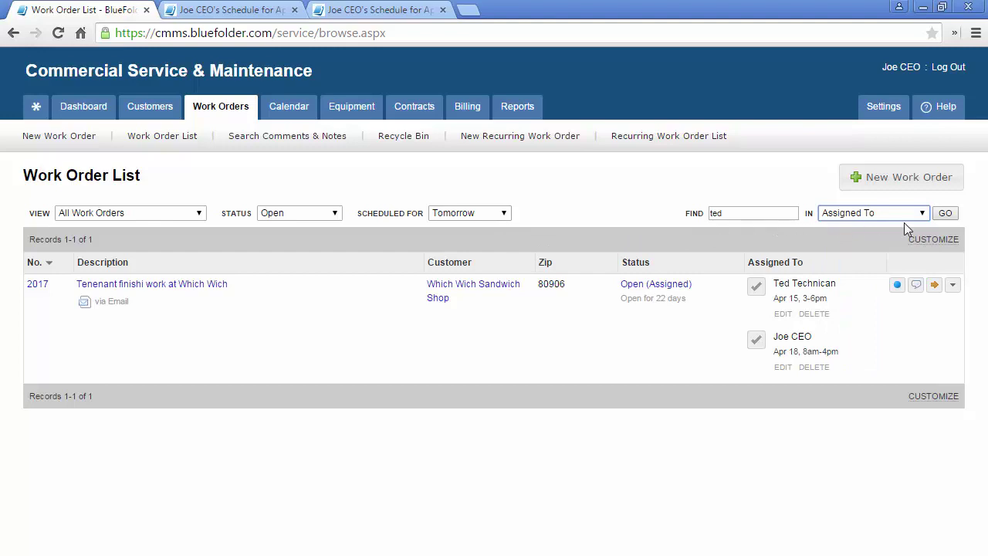
left_click(948, 216)
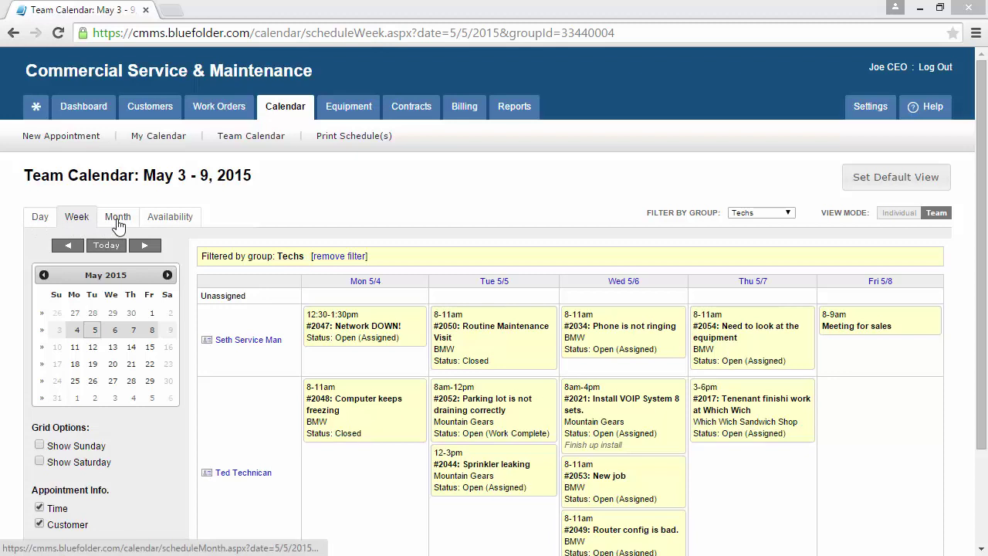
Show the team's availability for May 5-7, 2015 and change the group filter to All Users
left_click(161, 222)
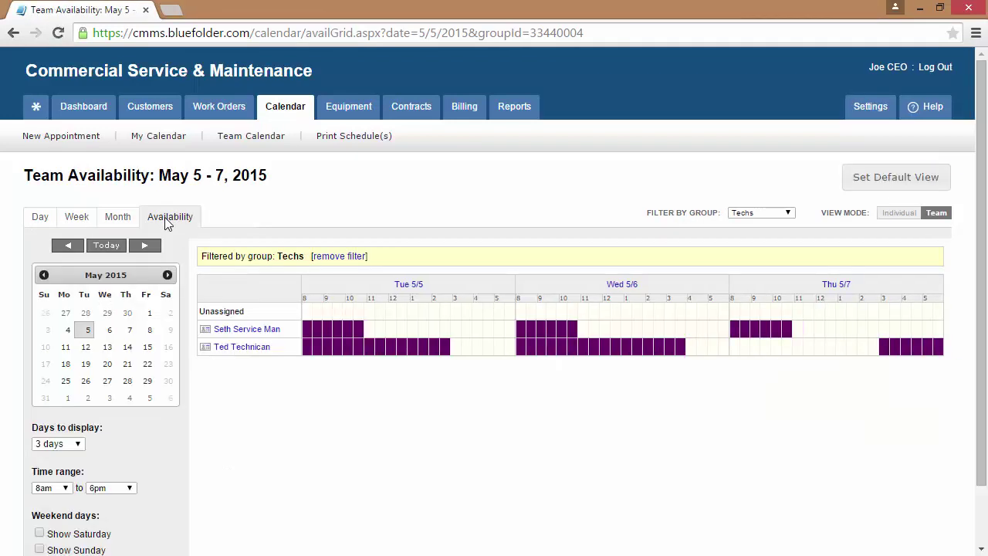
left_click(753, 214)
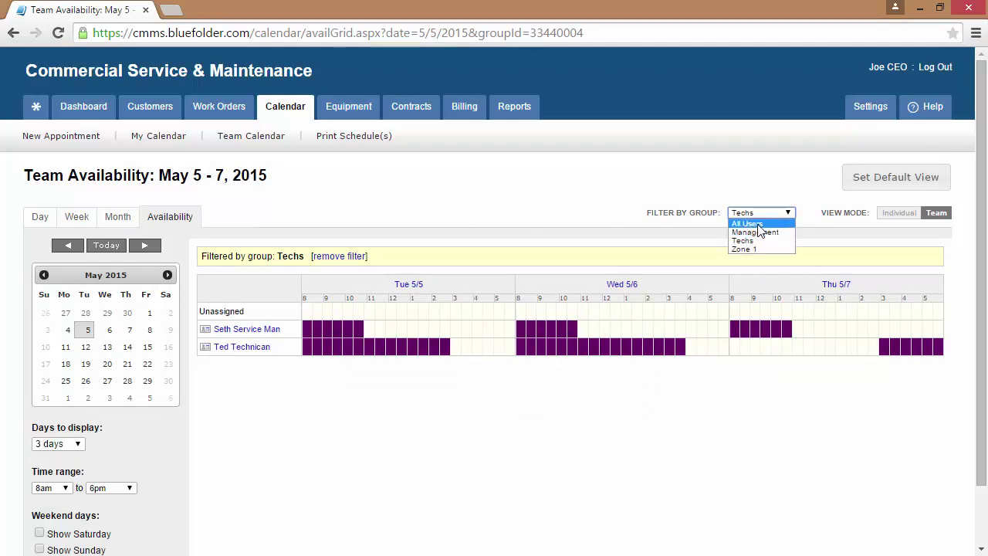
left_click(756, 223)
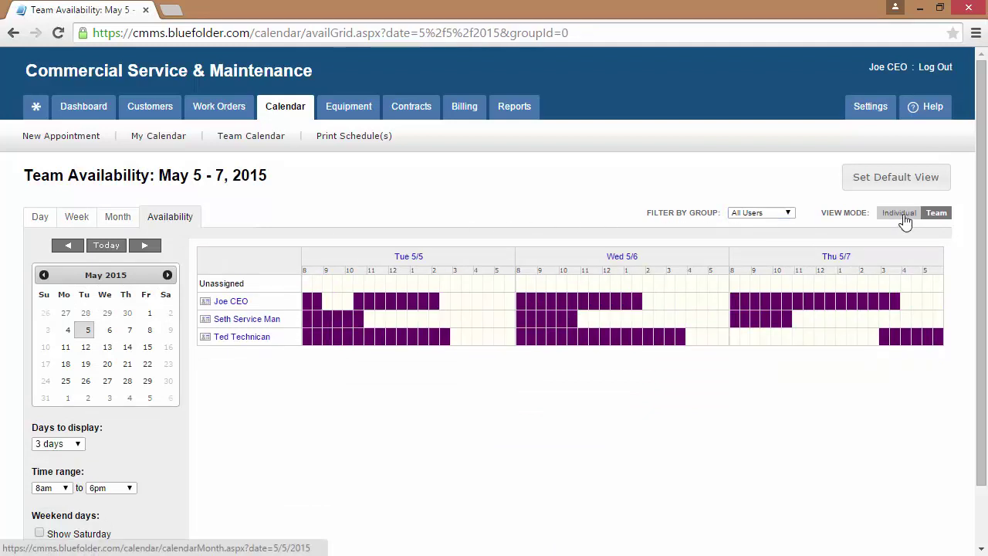
View the individual calendar for May 5, 2015 by day and check the creation options for the 3 PM slot
left_click(905, 219)
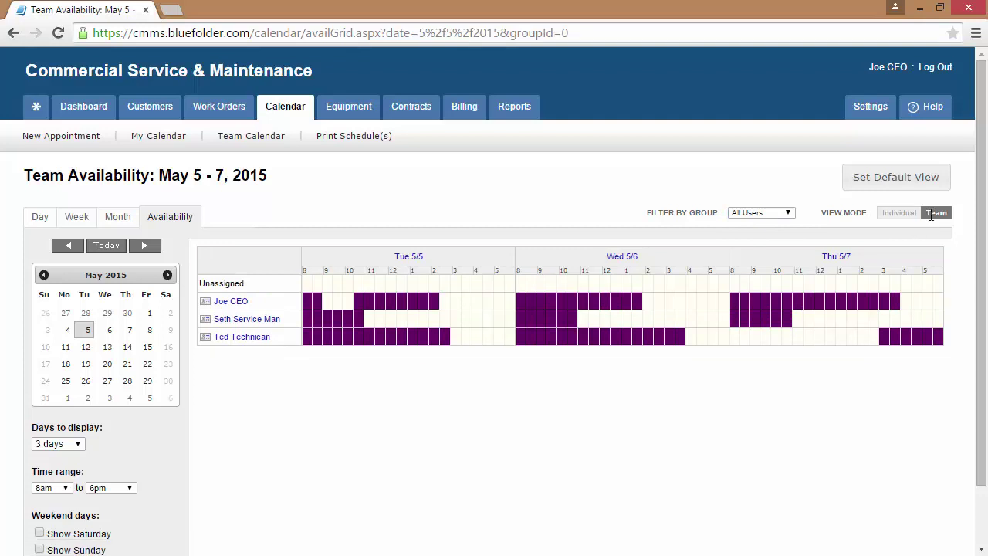
left_click(40, 217)
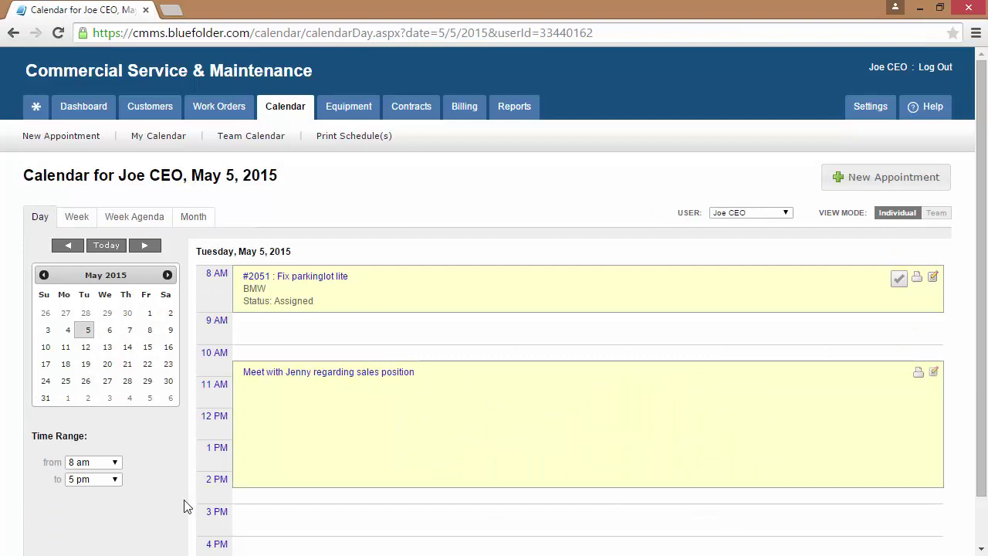
left_click(218, 515)
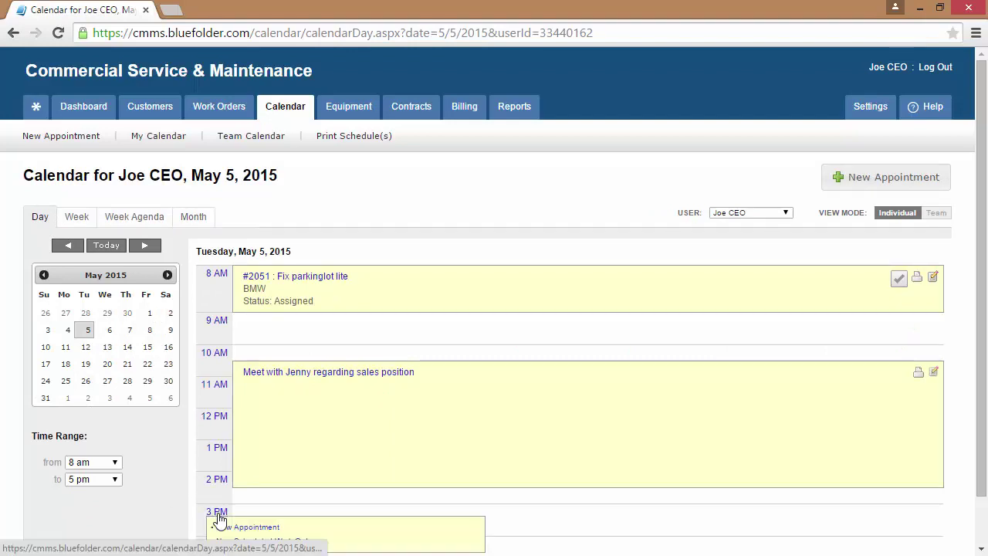
scroll(219, 517, "down", 1)
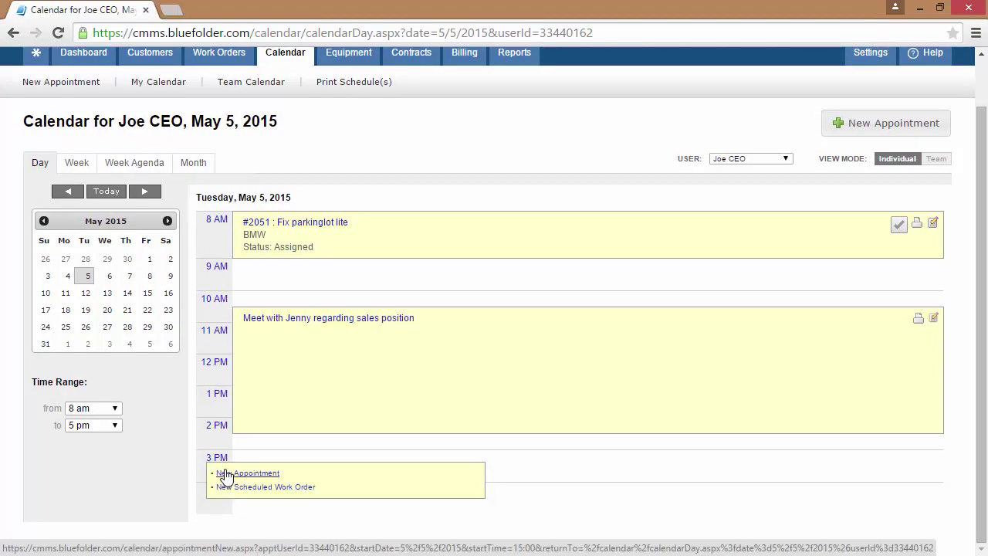
Return to the team calendar and view the week of May 3-9, 2015
left_click(939, 164)
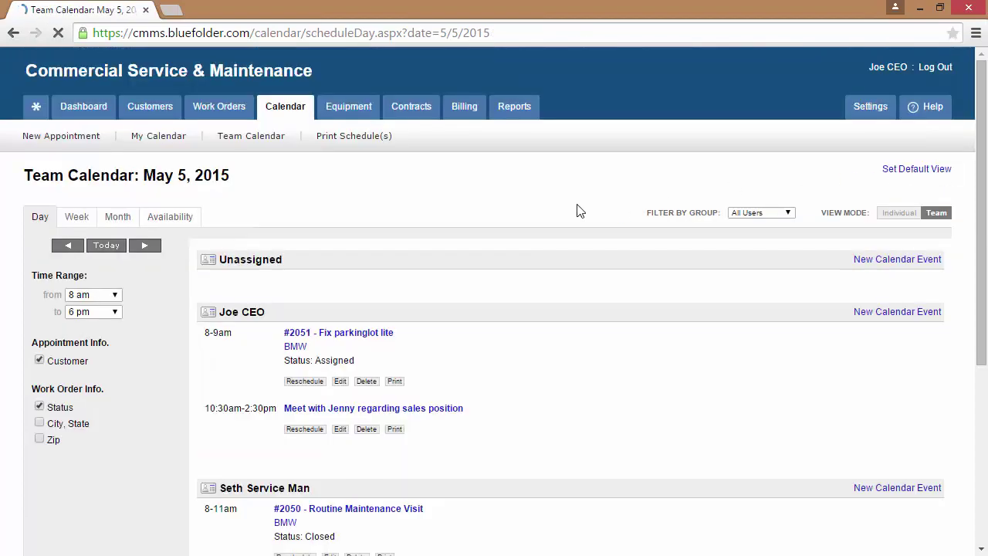
left_click(77, 220)
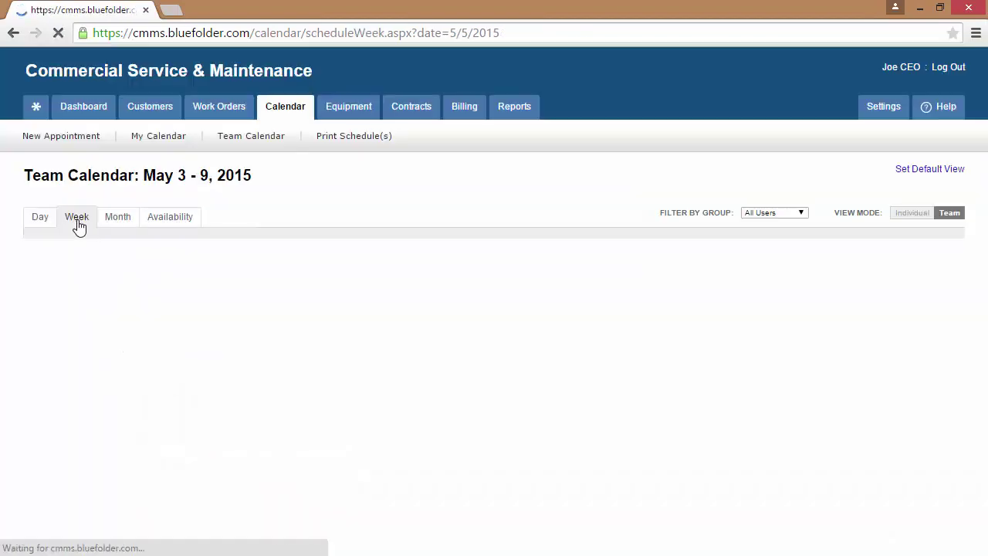
scroll(338, 363, "down", 1)
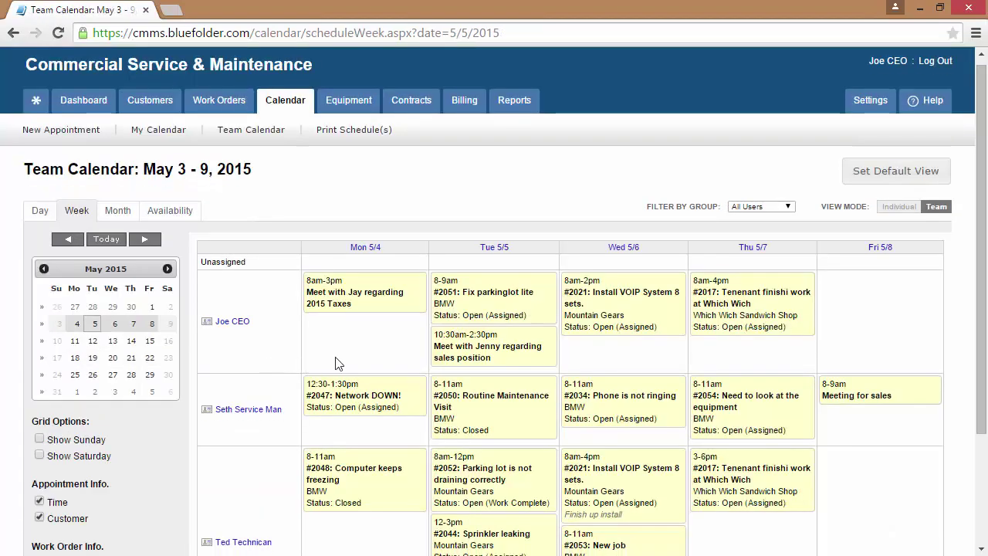
Create a May 6, 2015 event "Needs help with front sign" for Mountain Gears, 2:30 to 5:30 PM, with a new work order
left_click(614, 354)
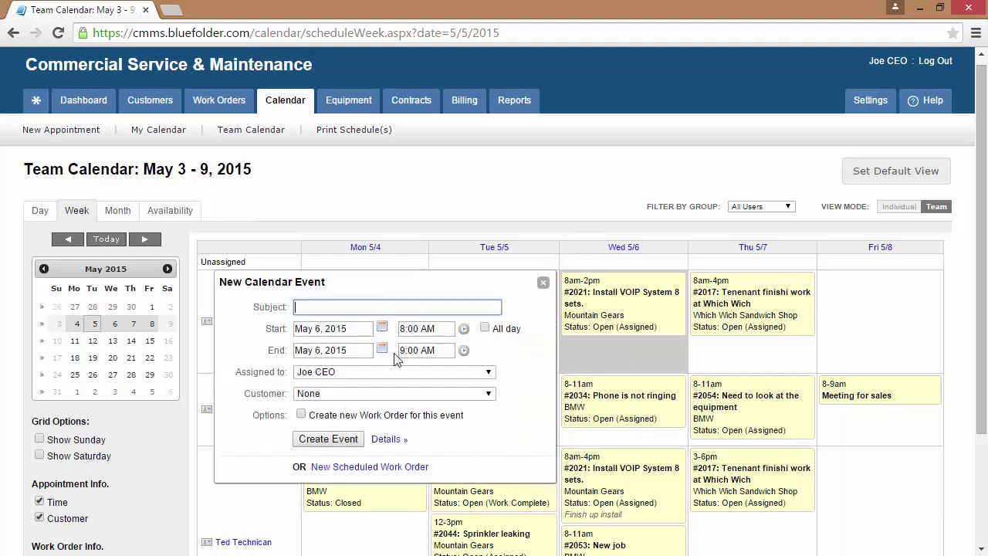
left_click(377, 394)
left_click(306, 433)
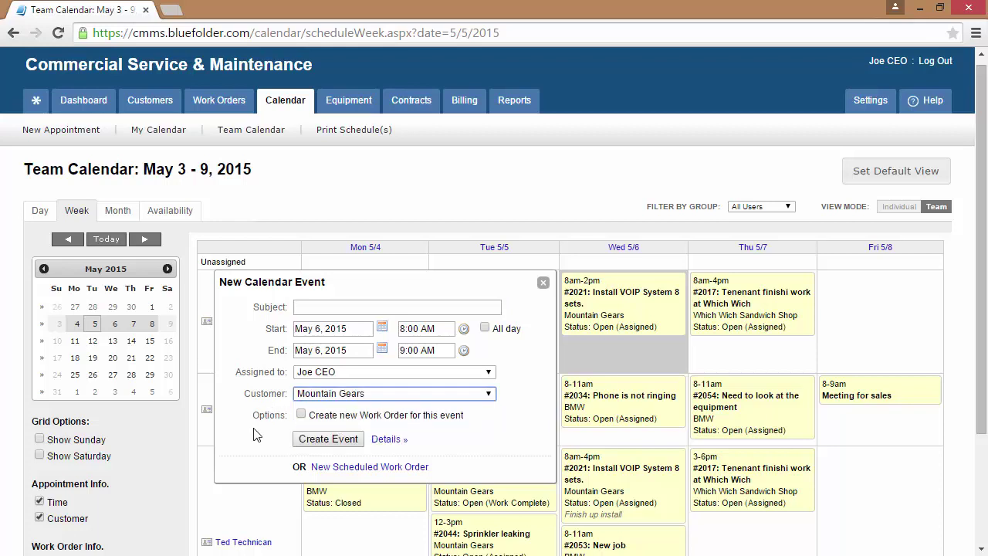
type("Needs help with front sign")
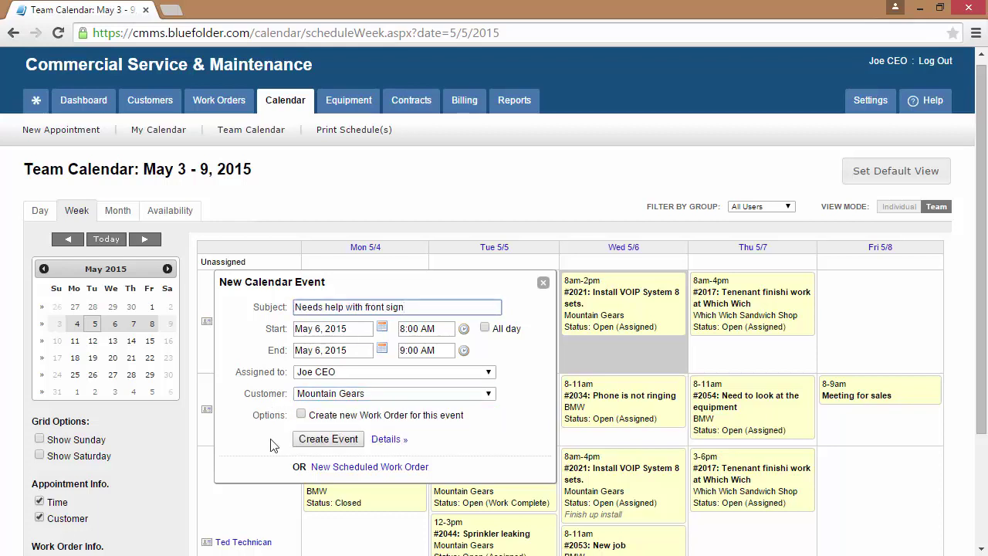
left_click(463, 328)
left_click(417, 483)
left_click(446, 349)
left_click(417, 407)
left_click(310, 439)
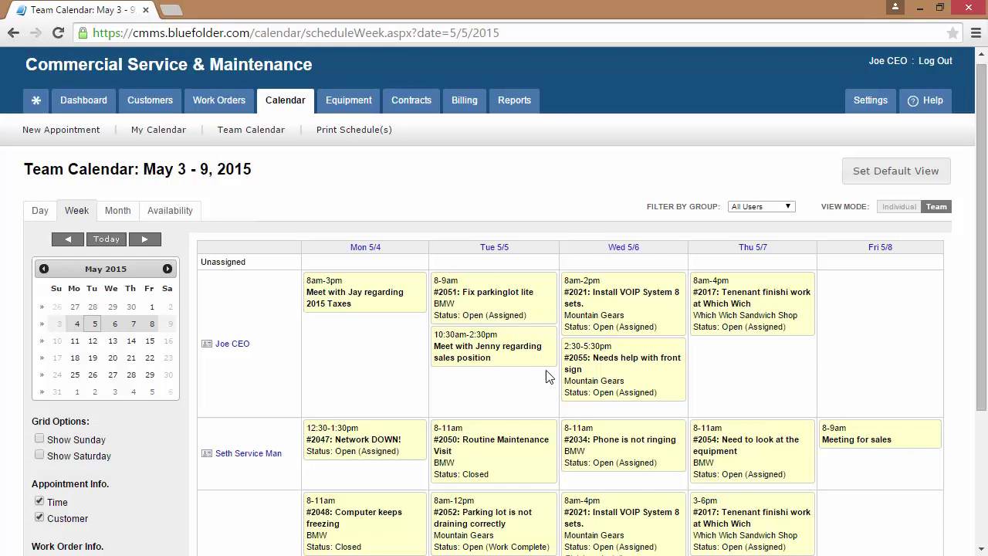
View work order 2021 and the Mountain Gears customer overview from the May 6 appointment's details, and return to the team calendar
left_click(609, 290)
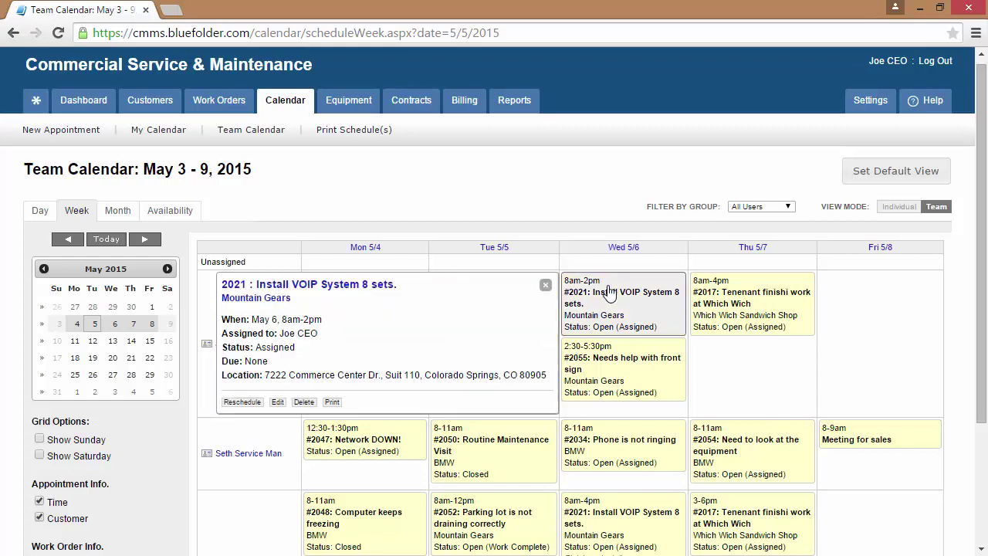
left_click(307, 290)
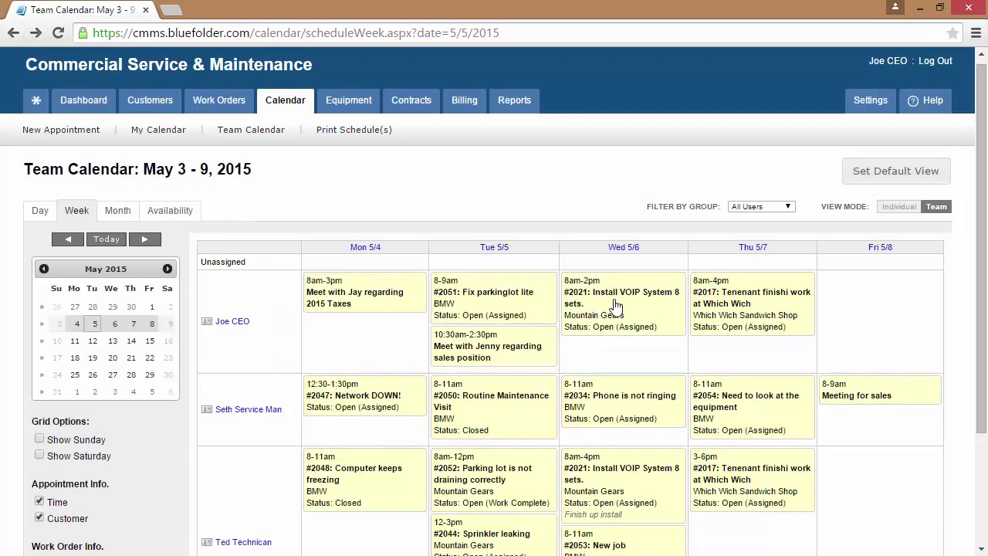
mouse_move(610, 305)
left_click(268, 300)
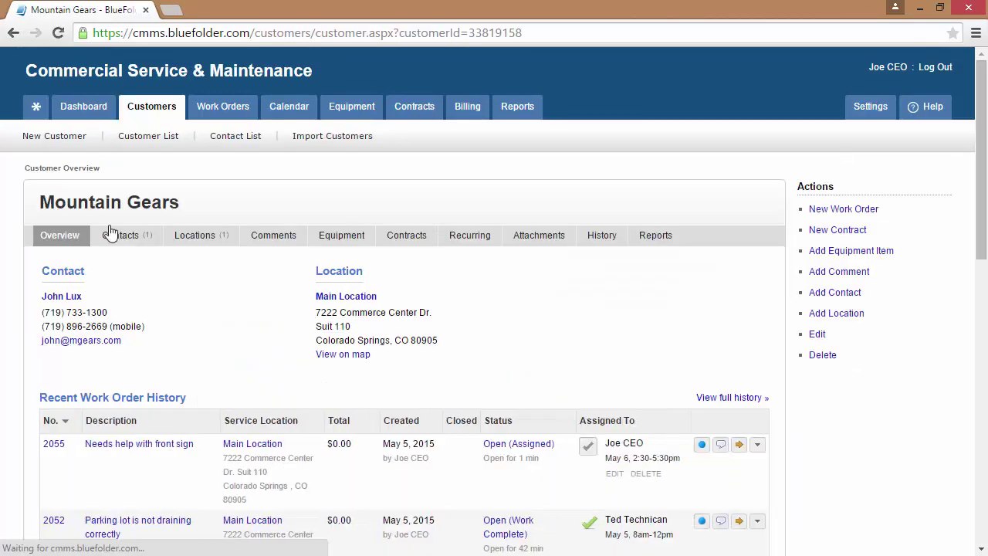
key("alt+Left")
Review the printable assignment for the 8am-2pm work order 2021 appointment on May 6, and close it
mouse_move(629, 302)
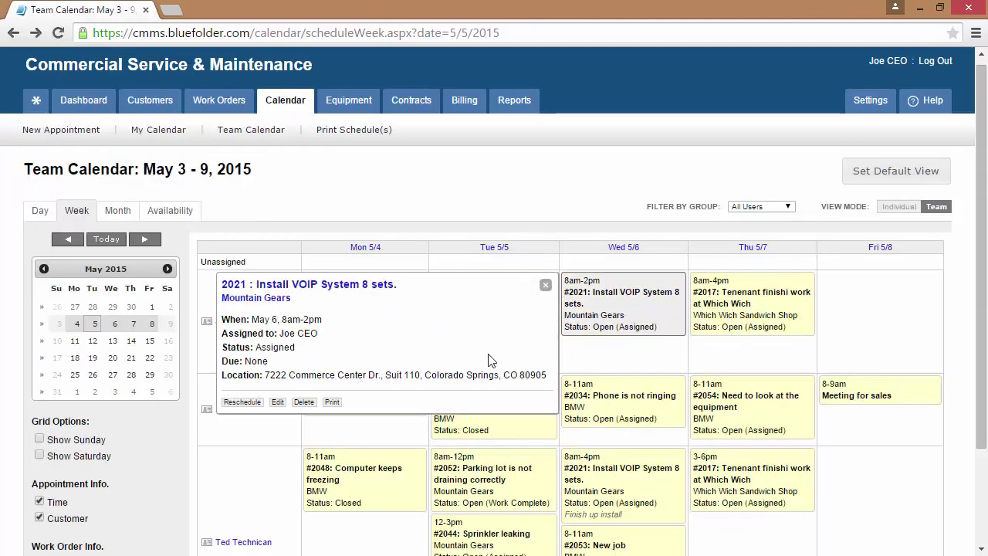
left_click(332, 402)
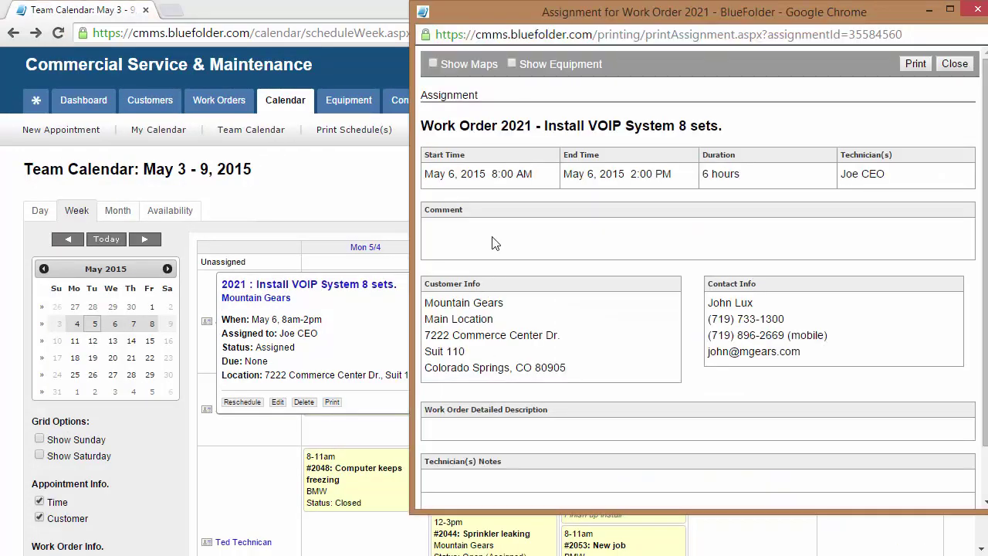
scroll(423, 255, "down", 2)
scroll(425, 267, "up", 2)
left_click(954, 65)
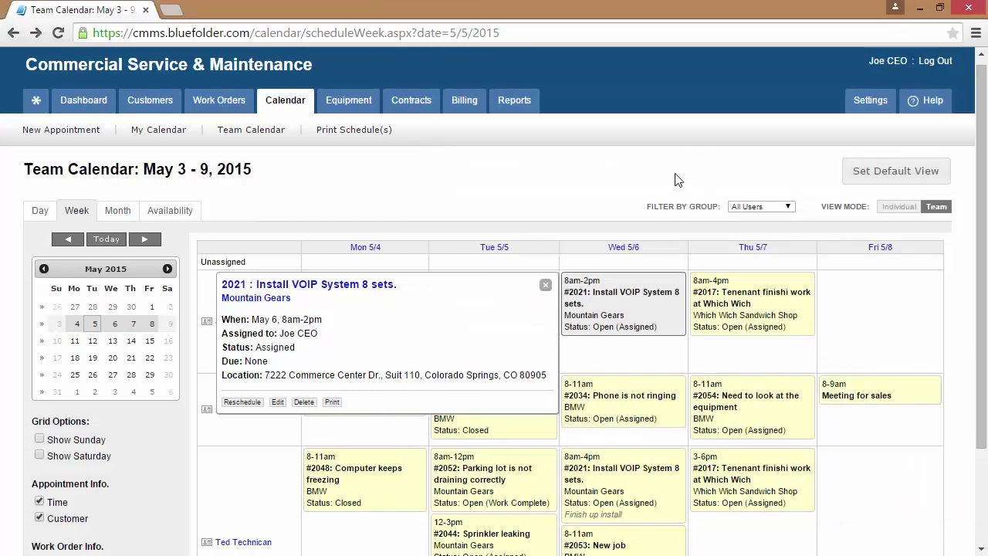
Preview the printable May 5, 2015 schedules for all three users and the Techs group, including maps for each appointment, and close the preview
left_click(352, 136)
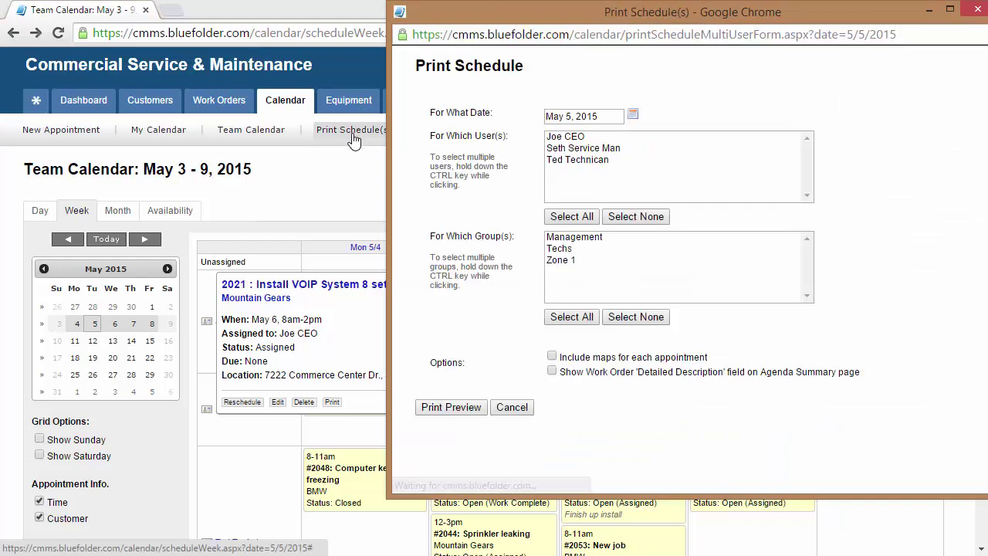
left_click(562, 141)
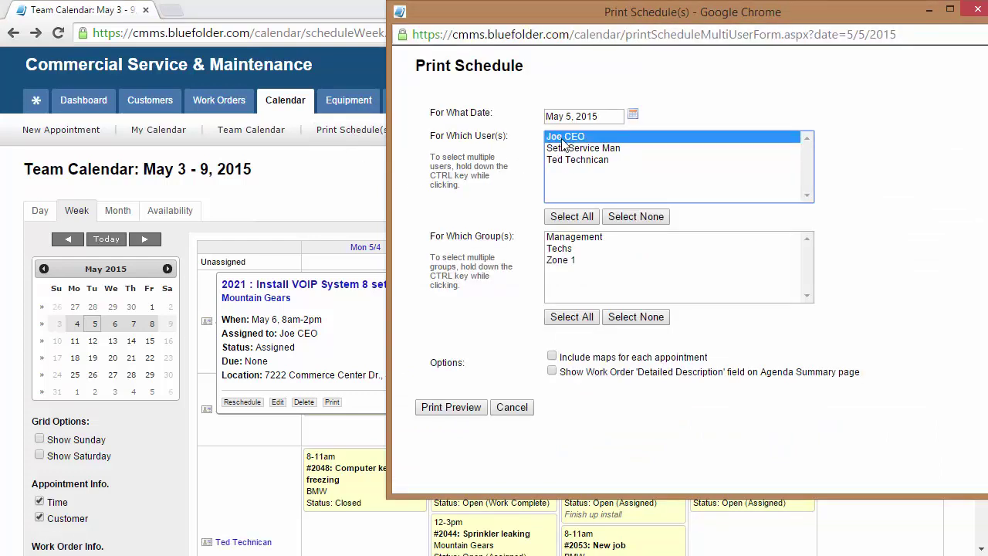
left_click(569, 168, "shift")
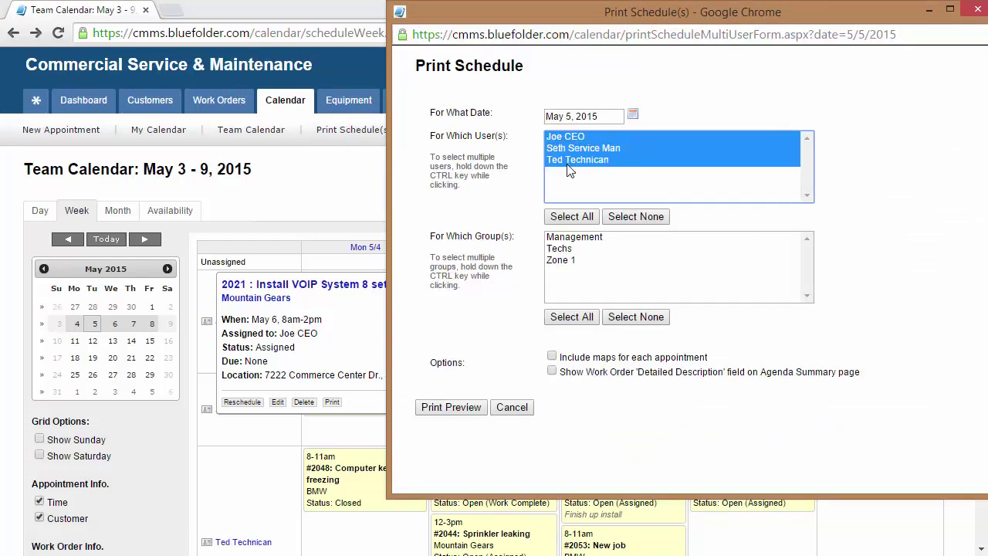
left_click(562, 249)
left_click(551, 356)
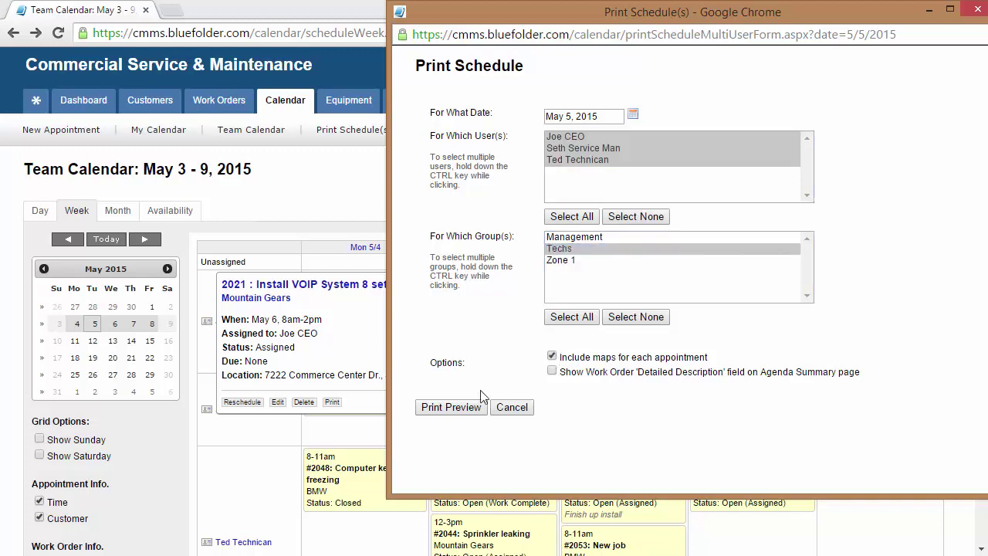
left_click(468, 409)
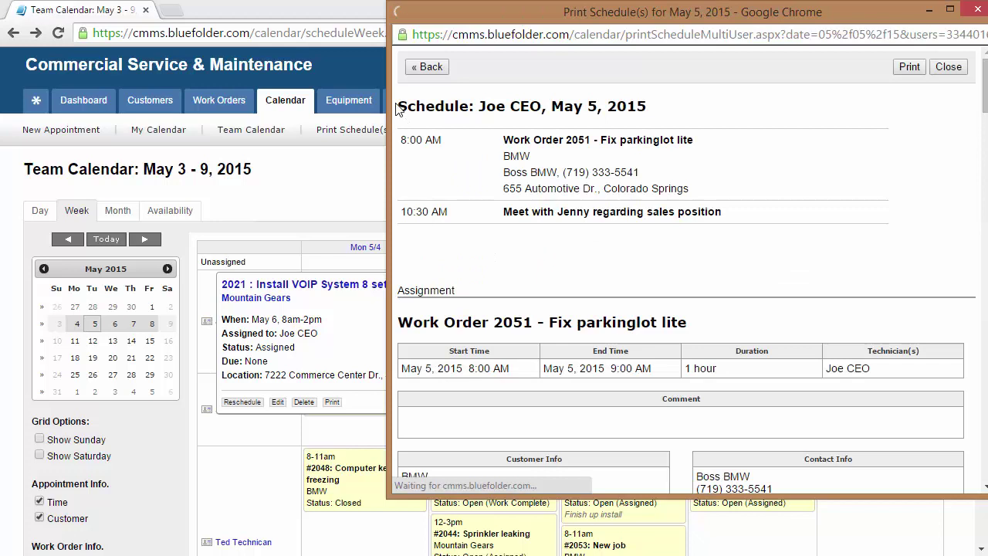
scroll(400, 191, "down", 1)
scroll(400, 191, "down", 2)
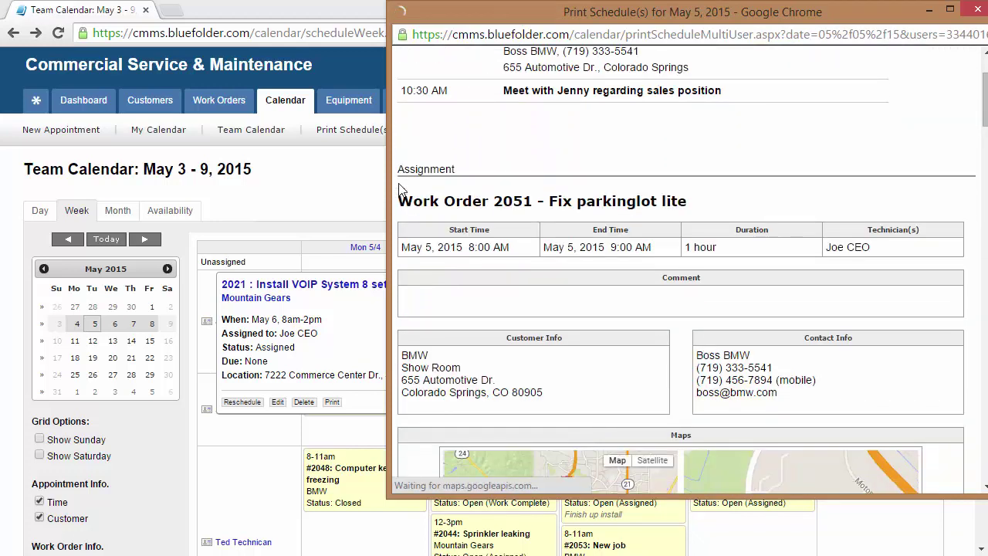
scroll(400, 190, "up", 5)
left_click(948, 67)
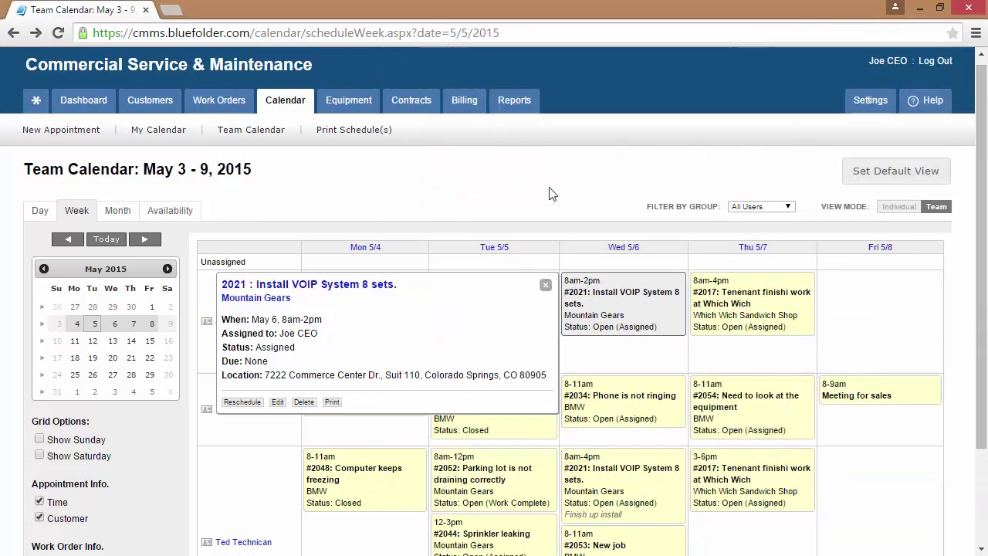
Close the May 6 appointment's details and save the Week view as the default team calendar view
left_click(544, 287)
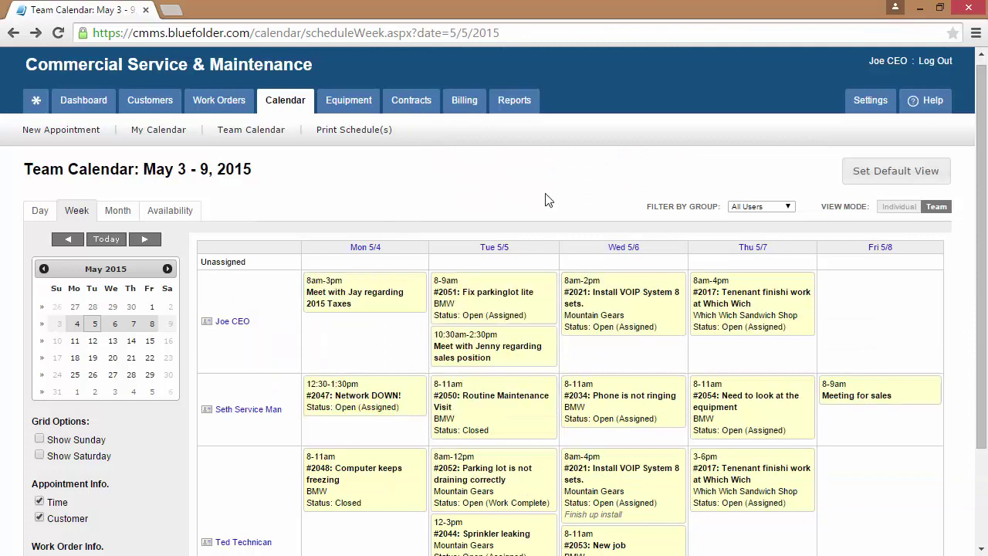
left_click(888, 182)
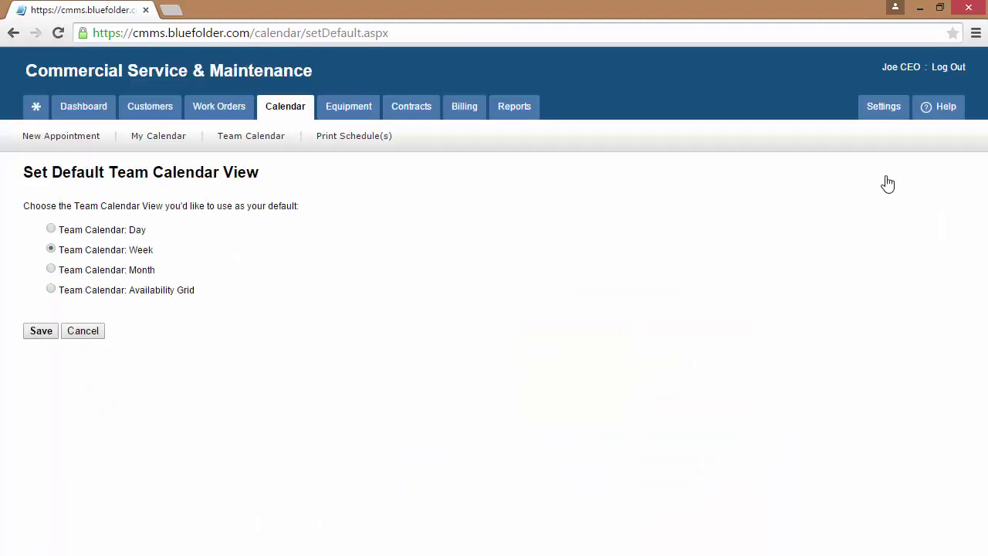
left_click(41, 331)
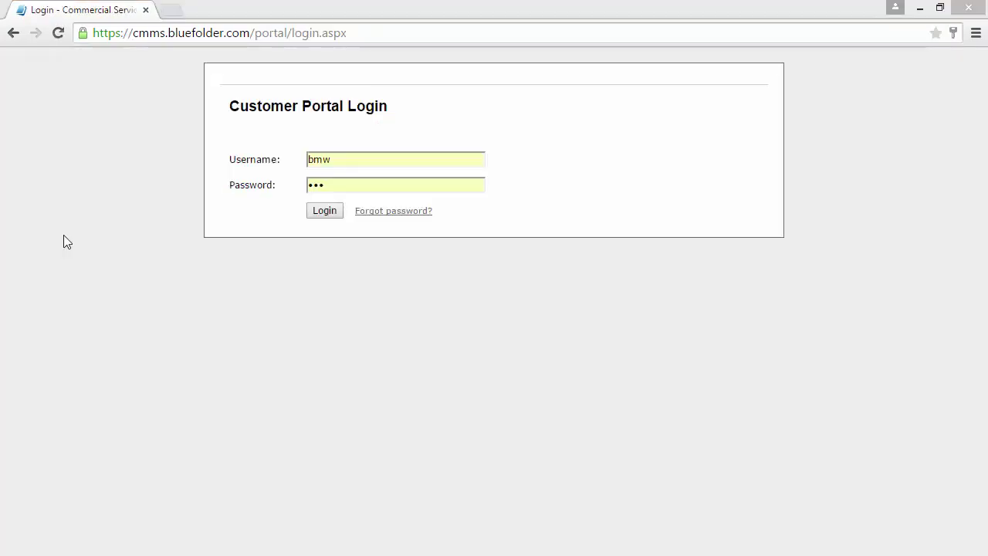
Log in to the customer portal as the BMW account and review work order 2052, including its overview and recent log entries
left_click(312, 214)
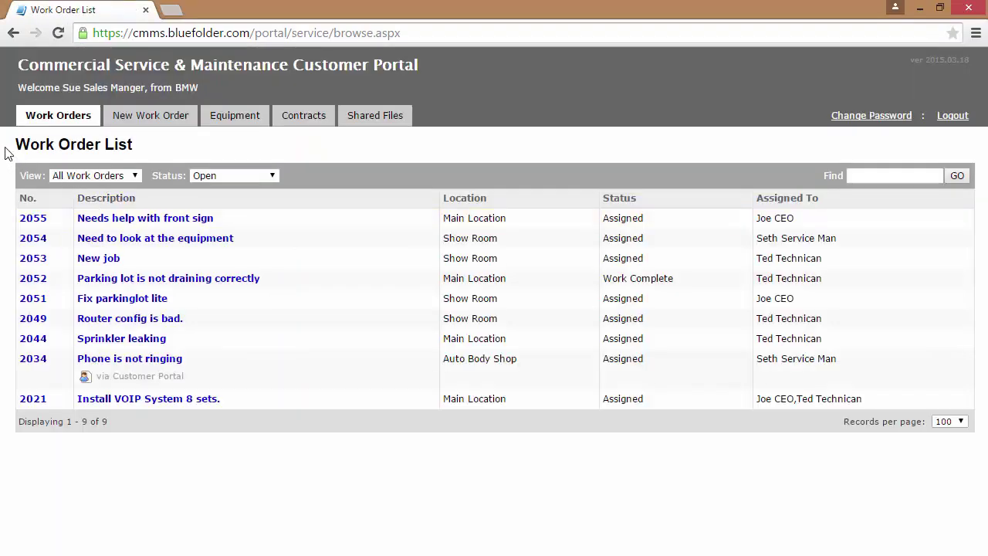
left_click(43, 278)
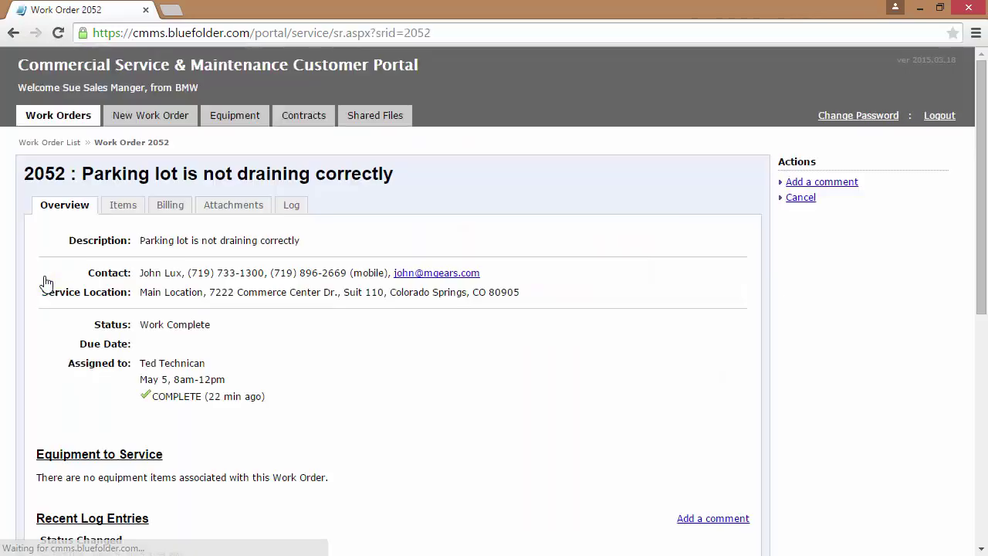
scroll(11, 260, "down", 3)
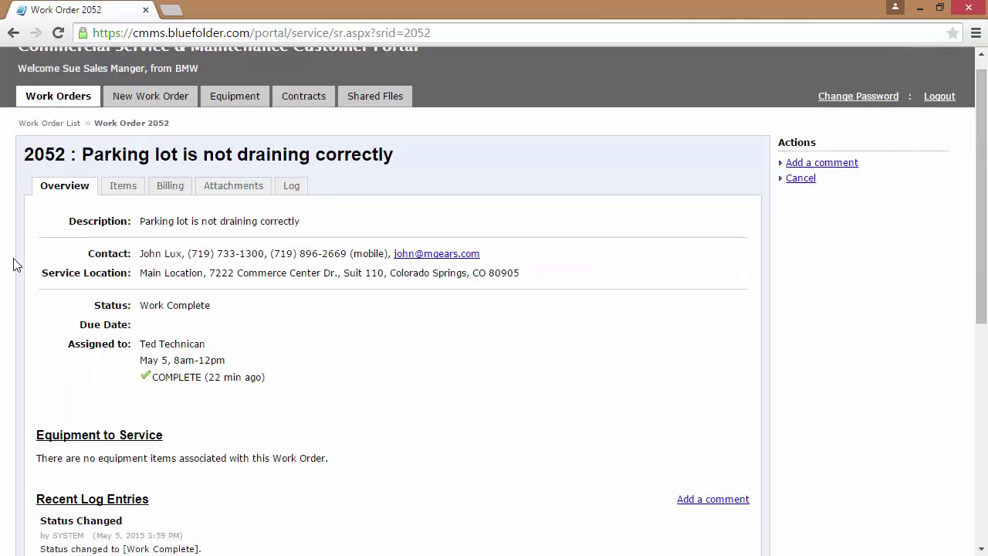
scroll(74, 335, "down", 3)
left_click_drag(67, 142, 240, 139)
left_click(239, 139)
scroll(240, 139, "up", 1)
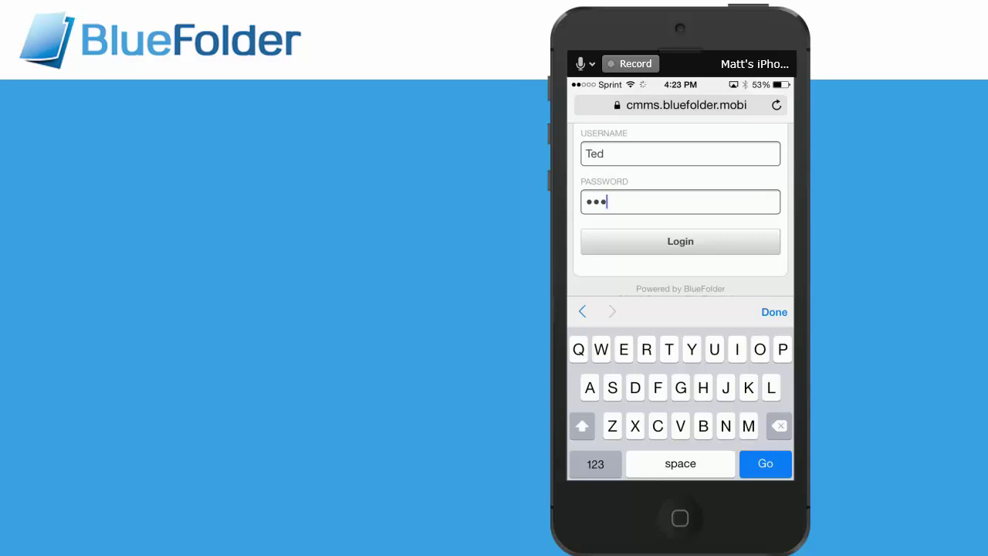
Log in to the mobile site with the technician's account and review the schedule in the calendar's day and week views
key("Return")
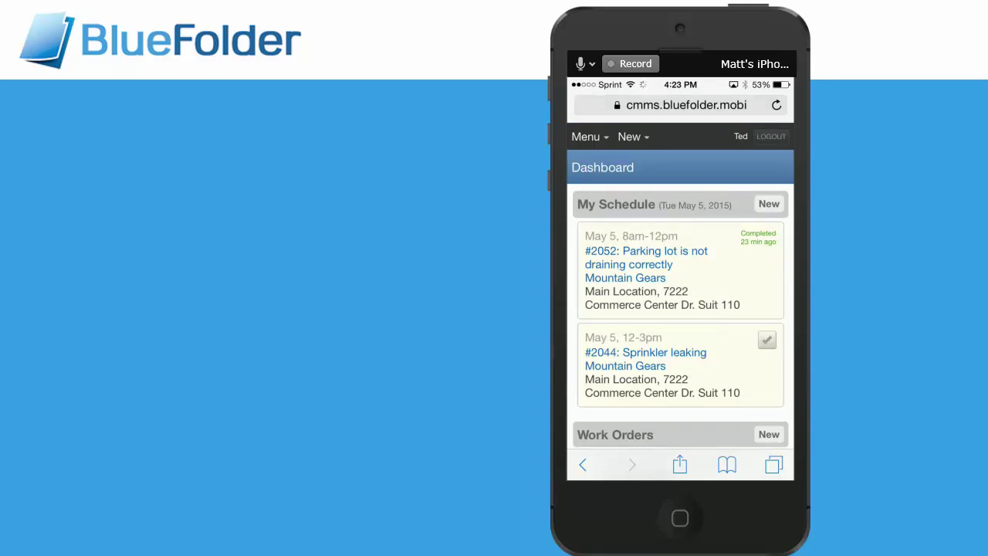
left_click(618, 254)
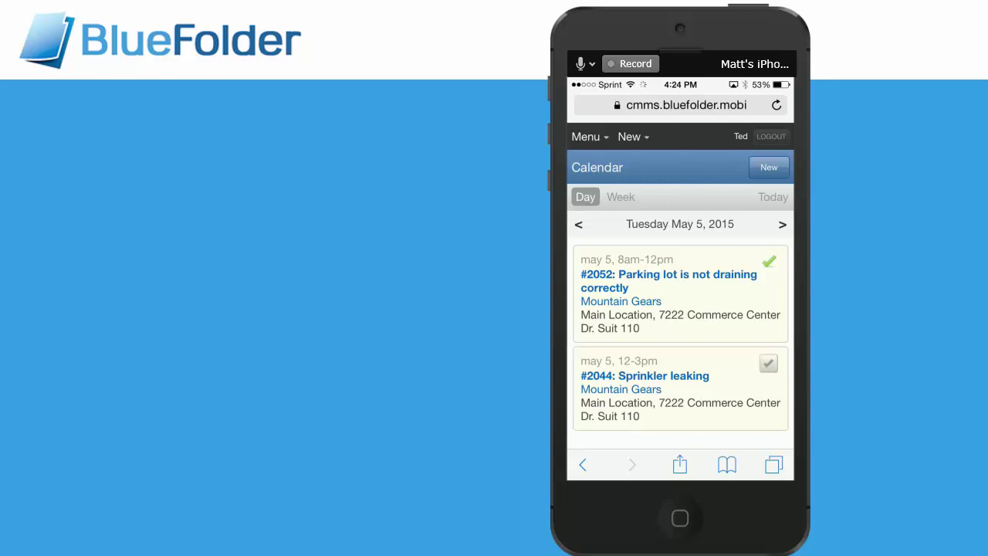
left_click(621, 197)
scroll(680, 309, "down", 2)
scroll(680, 309, "down", 5)
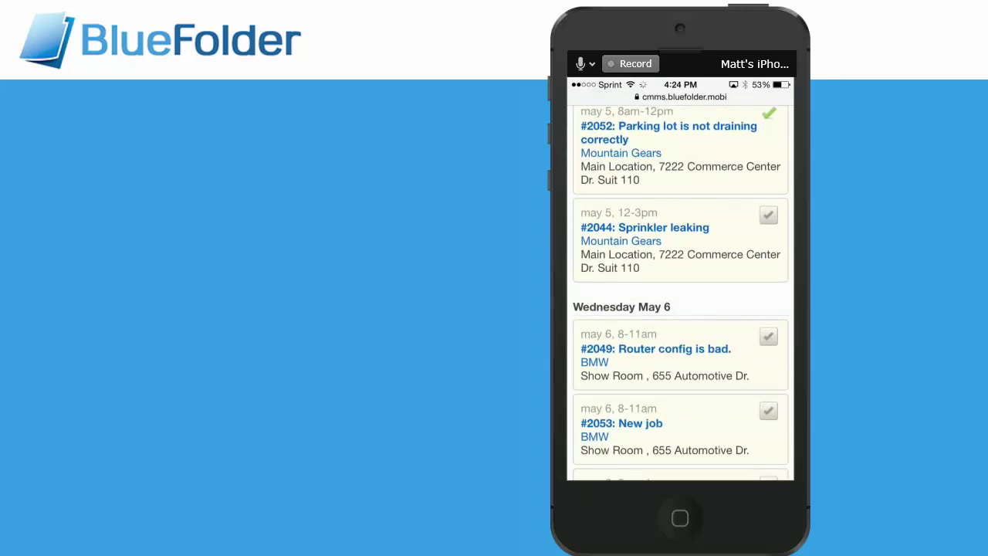
Review the overview of work order 2044, Sprinkler leaking, with its assignment and customer information on the mobile site
left_click(645, 227)
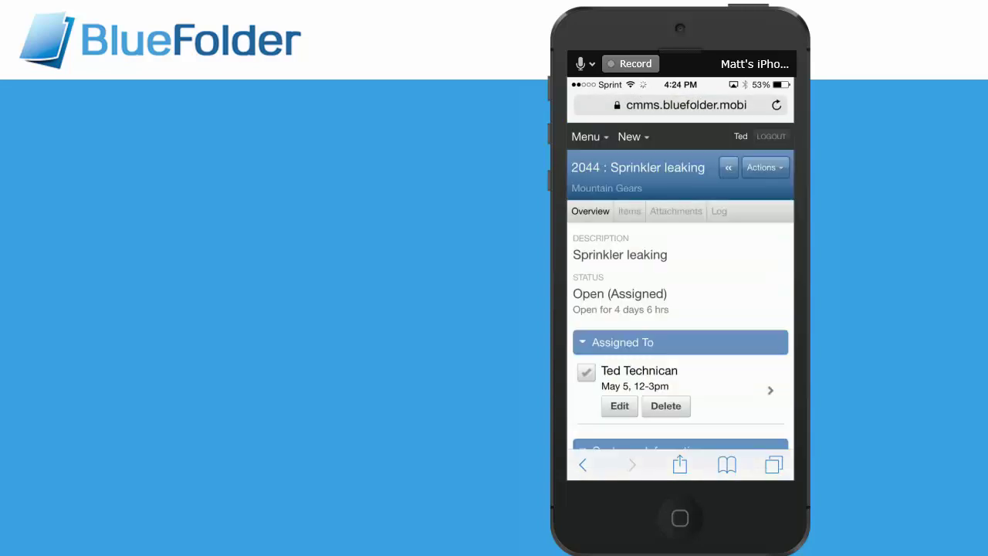
scroll(680, 309, "down", 2)
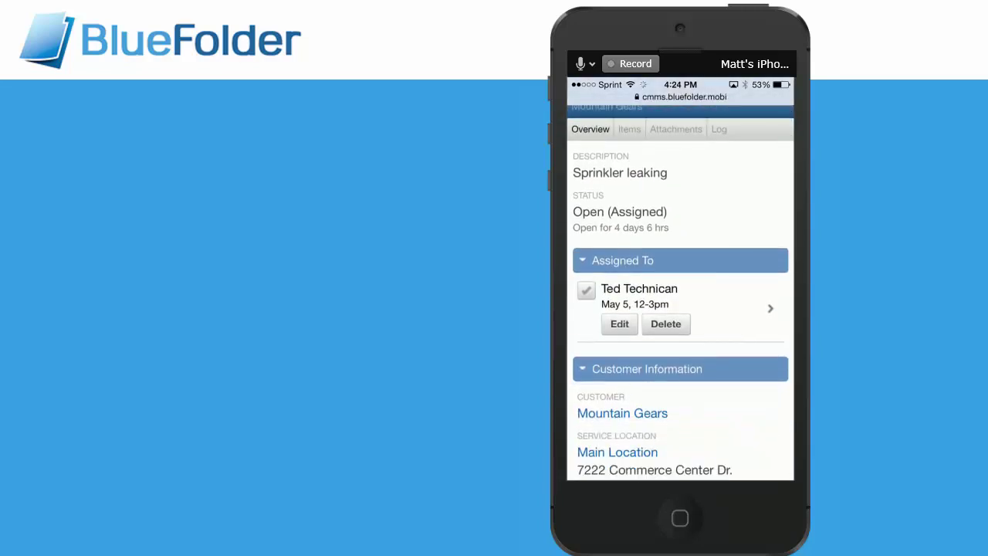
scroll(680, 293, "up", 2)
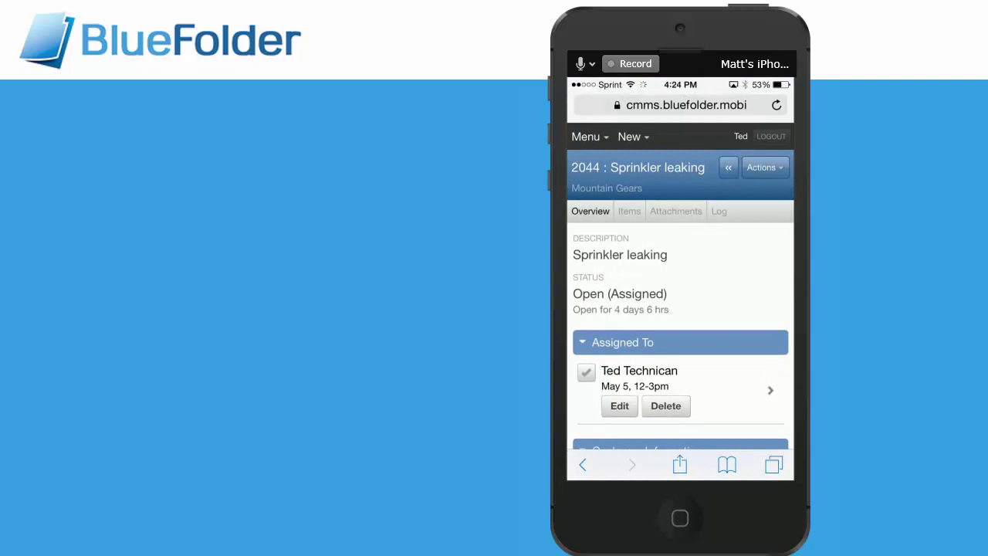
Bring up a new appointment form on the mobile site and examine its scheduling, notes and assignment fields
left_click(632, 137)
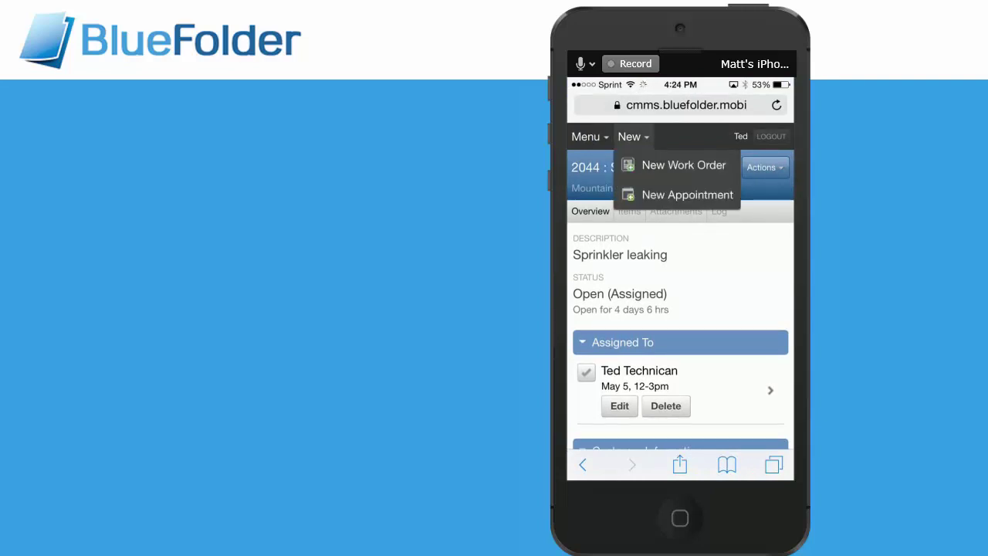
left_click(688, 194)
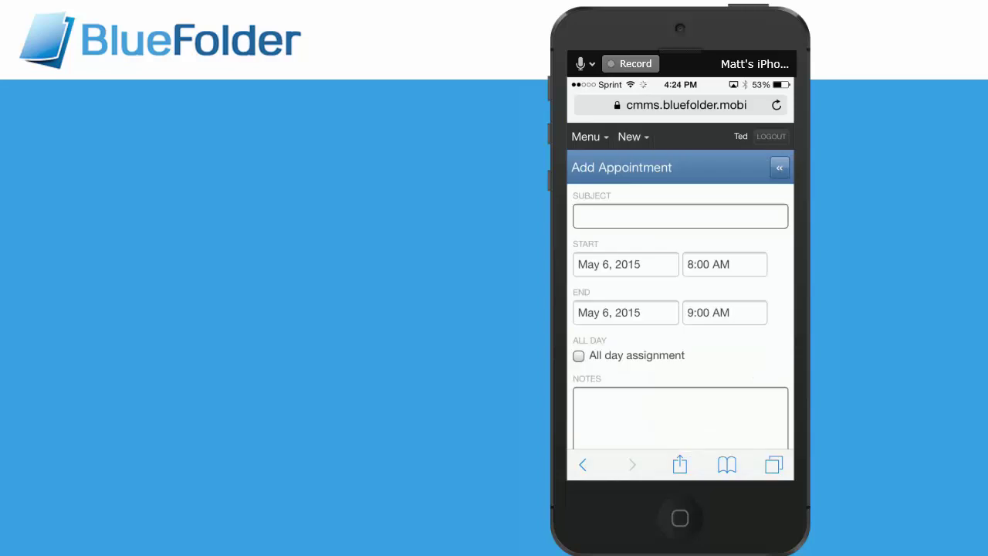
scroll(680, 308, "down", 1)
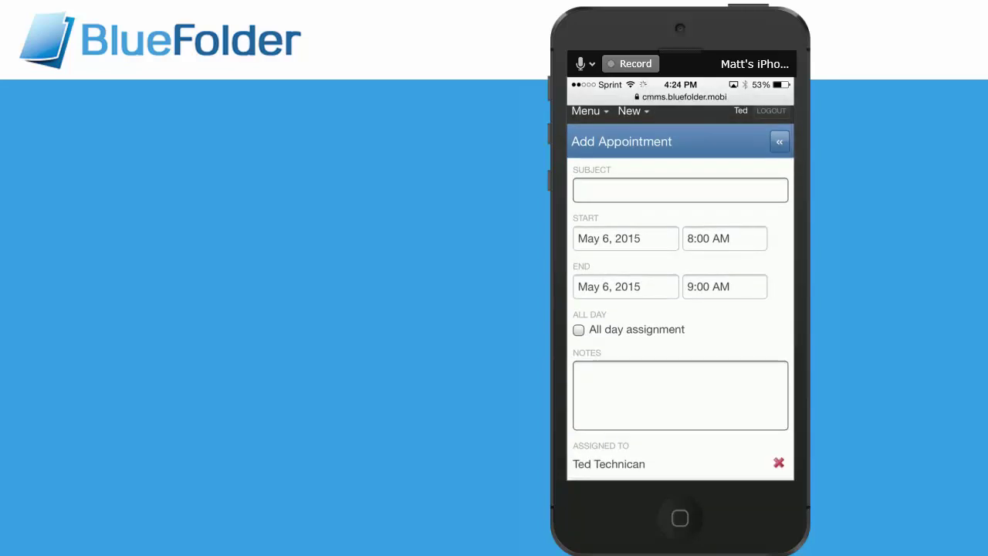
scroll(680, 308, "up", 1)
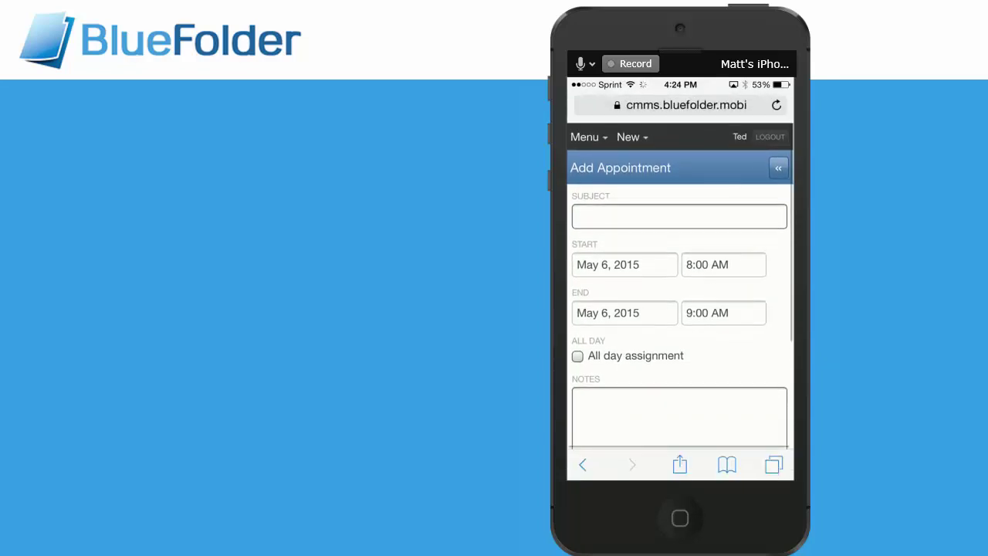
Create a mobile work order "Fix equipment" for customer BMW and review its assignment form's schedule and comment fields
left_click(633, 137)
left_click(682, 163)
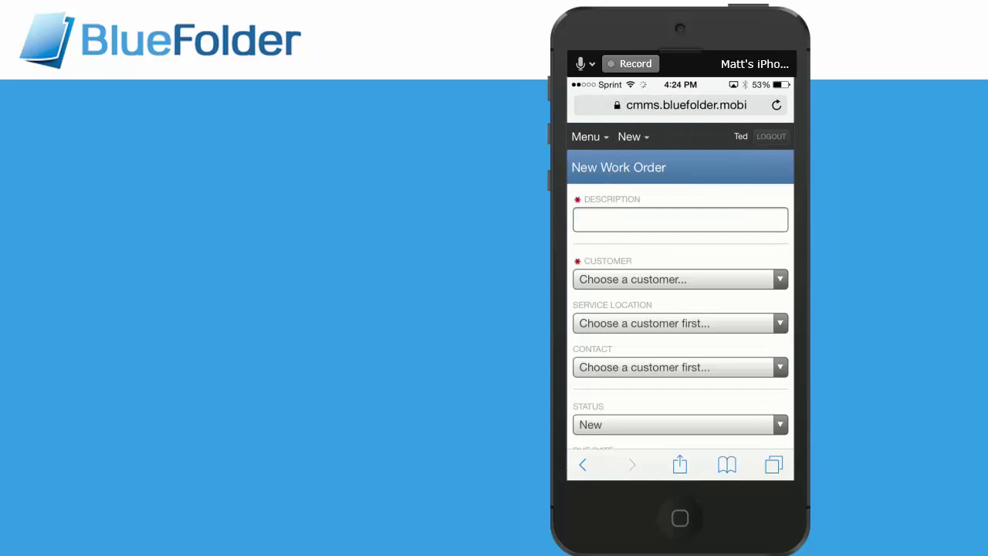
left_click(680, 219)
type("Fix eq")
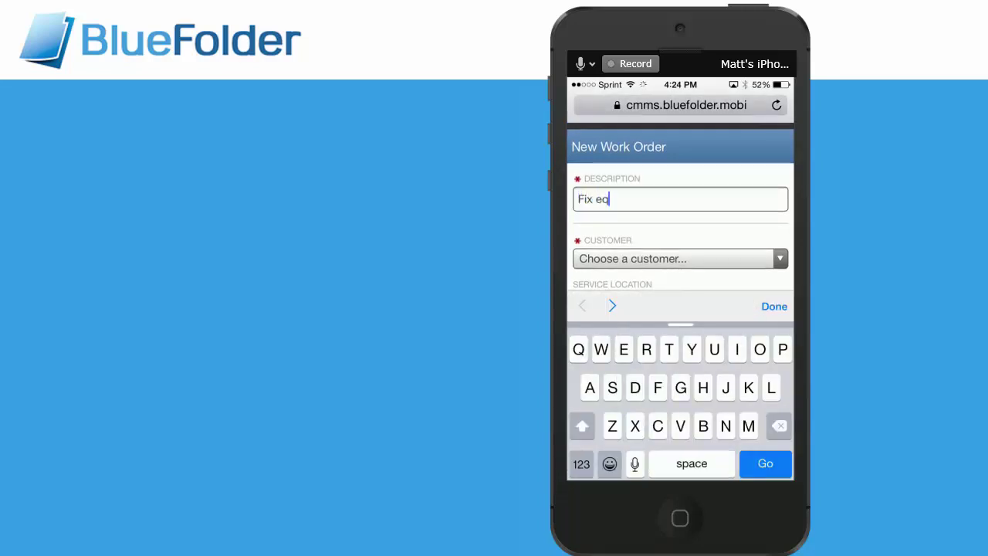
type("uipment")
left_click(681, 258)
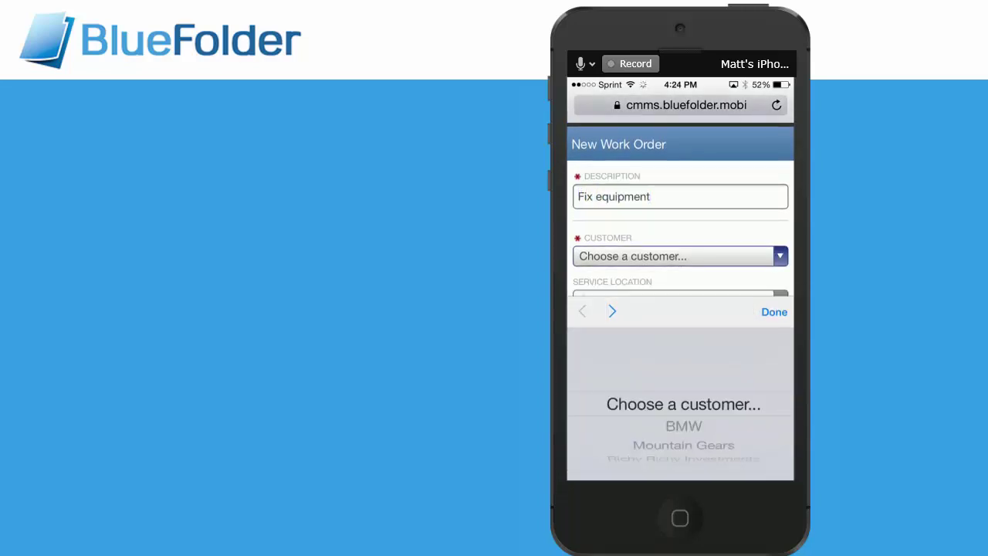
left_click_drag(683, 426, 683, 403)
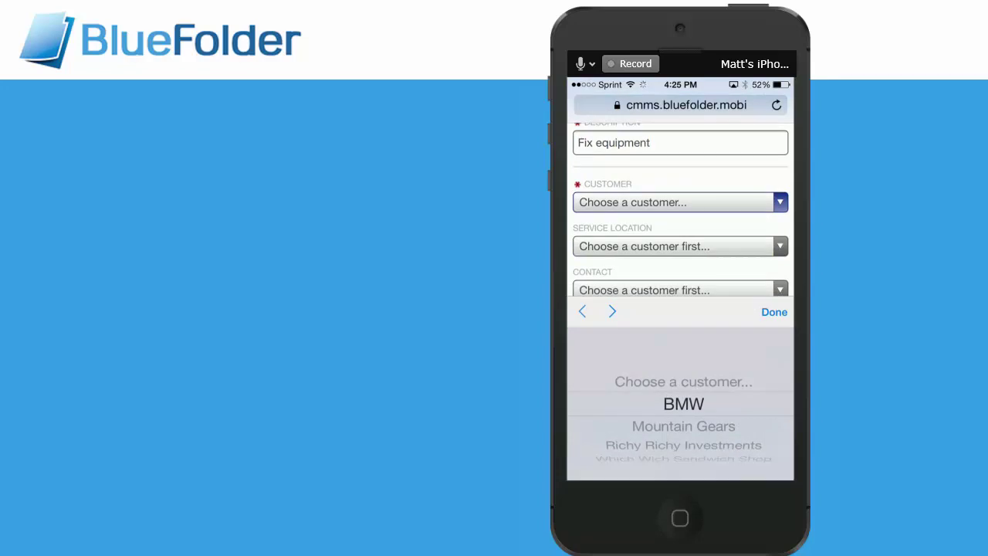
left_click(775, 312)
scroll(683, 309, "down", 10)
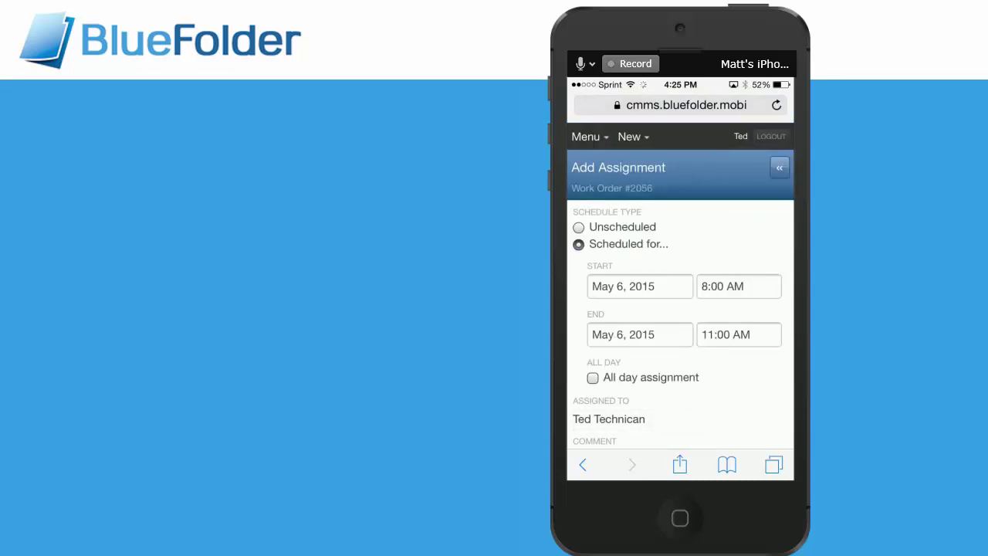
scroll(680, 301, "down", 2)
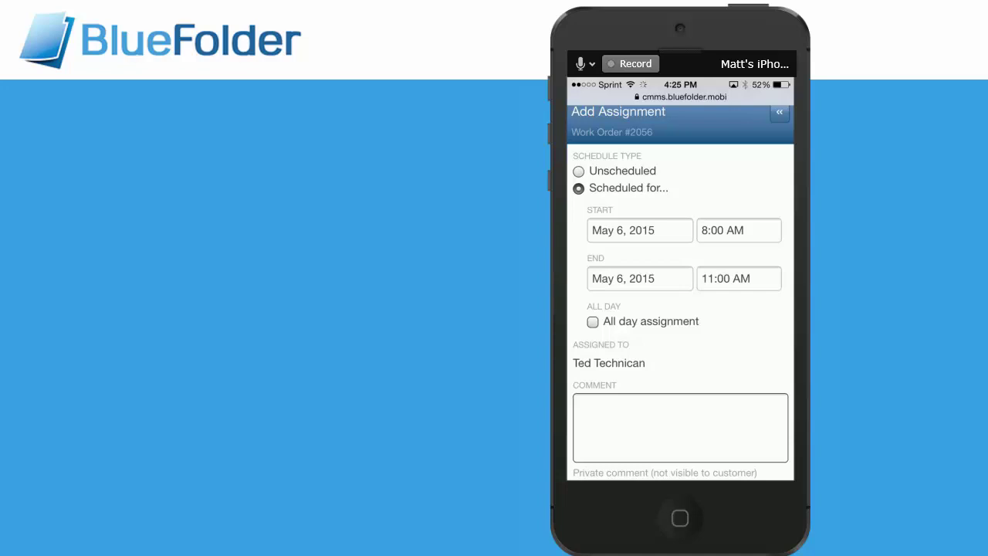
scroll(680, 293, "down", 2)
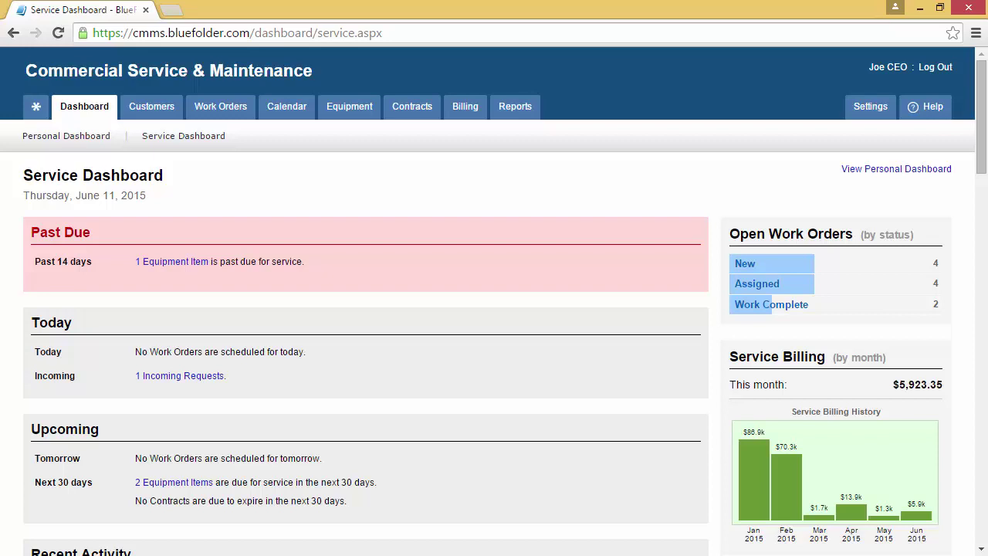
Check the equipment past due for service and due in the next 30 days from the service dashboard, returning to the dashboard
left_click(155, 262)
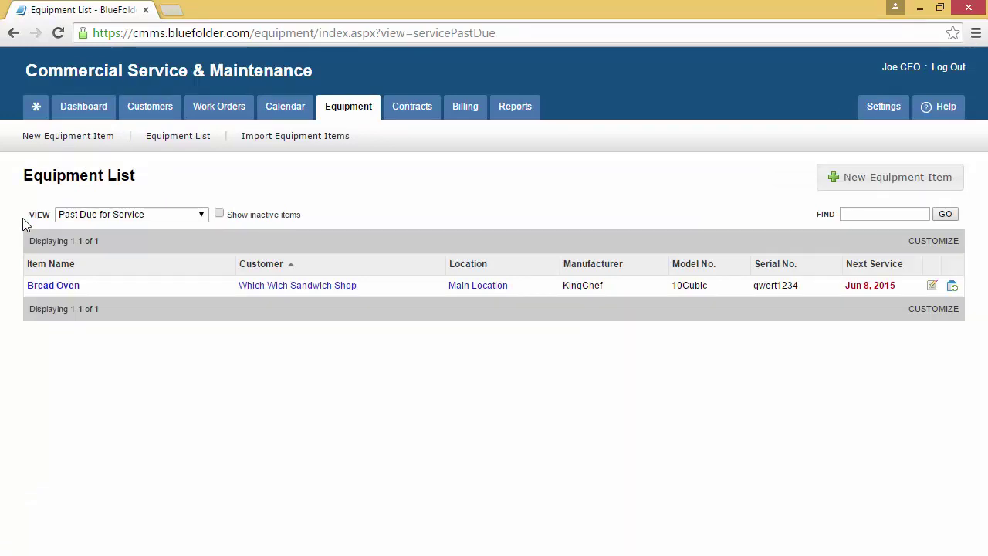
key("alt+Left")
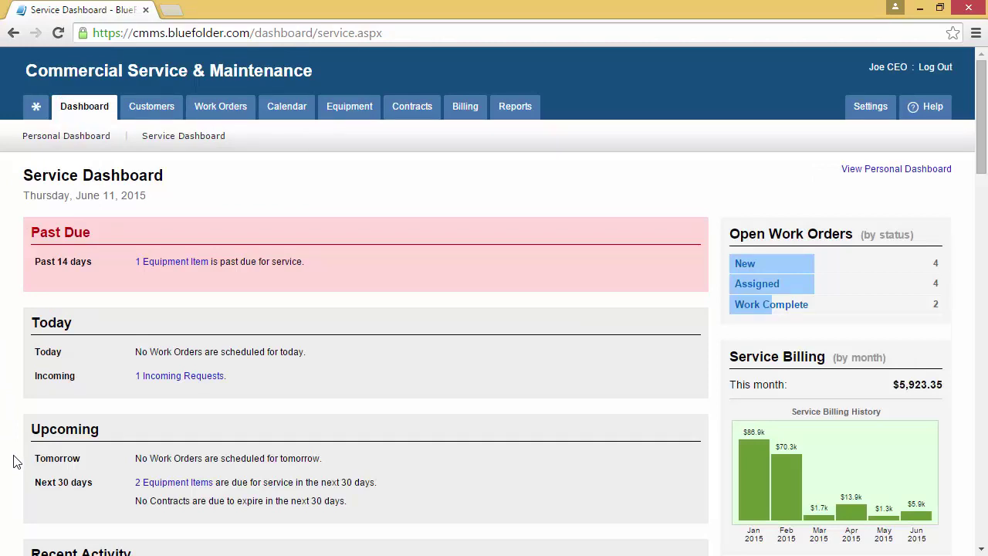
left_click(147, 483)
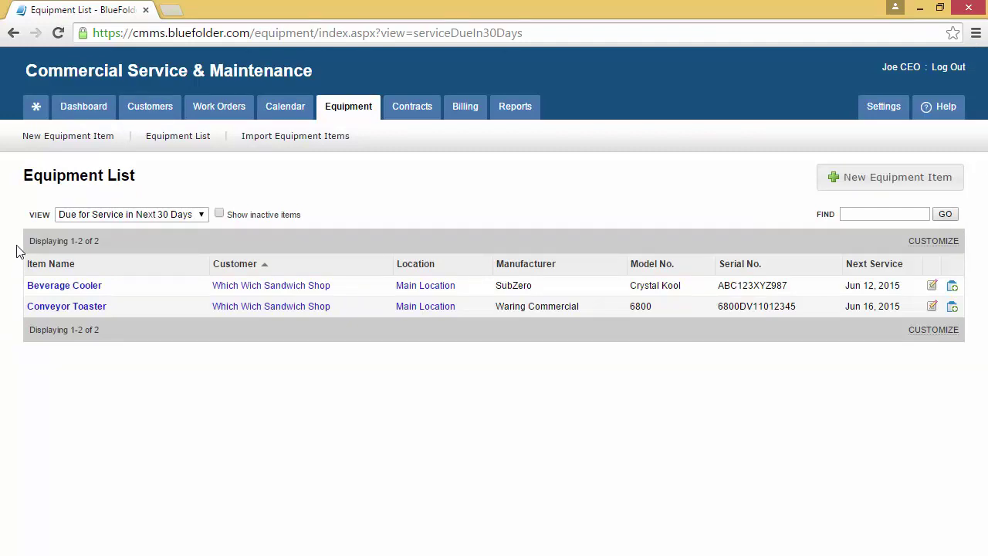
key("alt+Left")
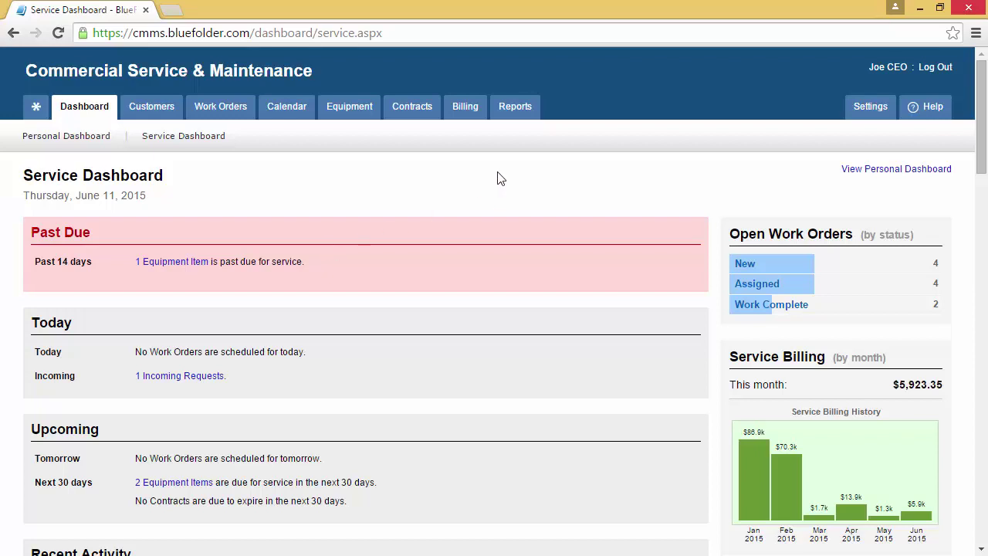
View all equipment belonging to Which Wich Sandwich Shop by way of the equipment list and the customer's overview
left_click(353, 117)
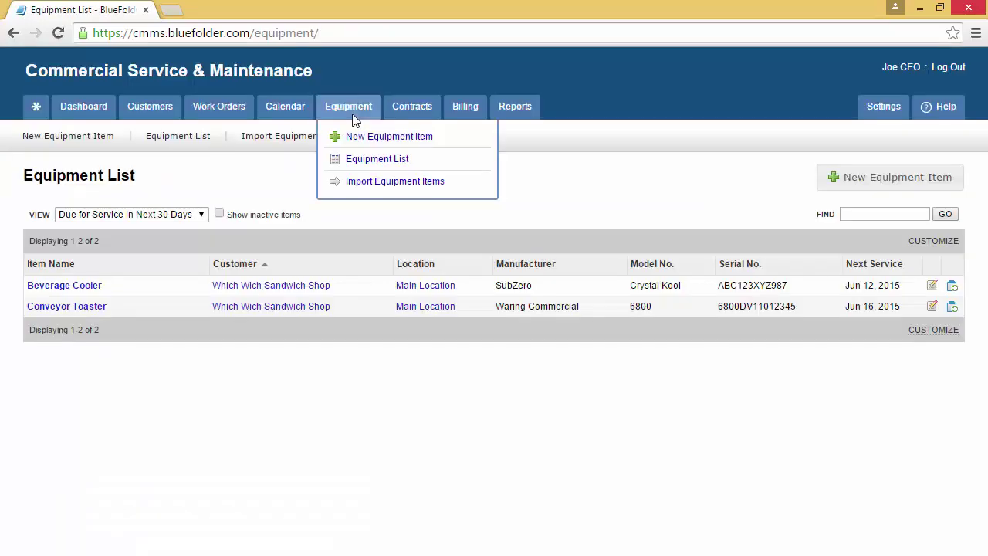
left_click(247, 287)
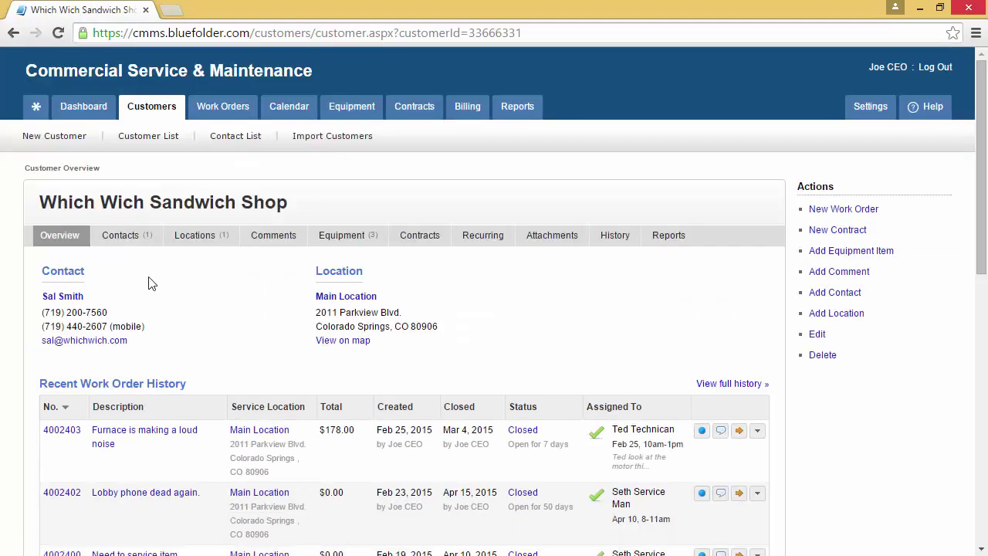
left_click(347, 242)
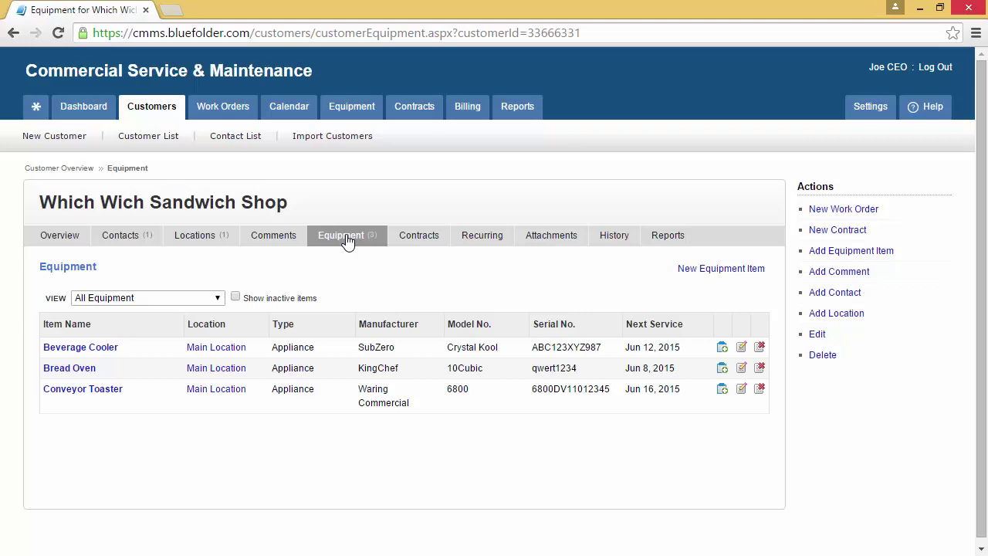
Review the Beverage Cooler's equipment details, service interval and service history
left_click(97, 352)
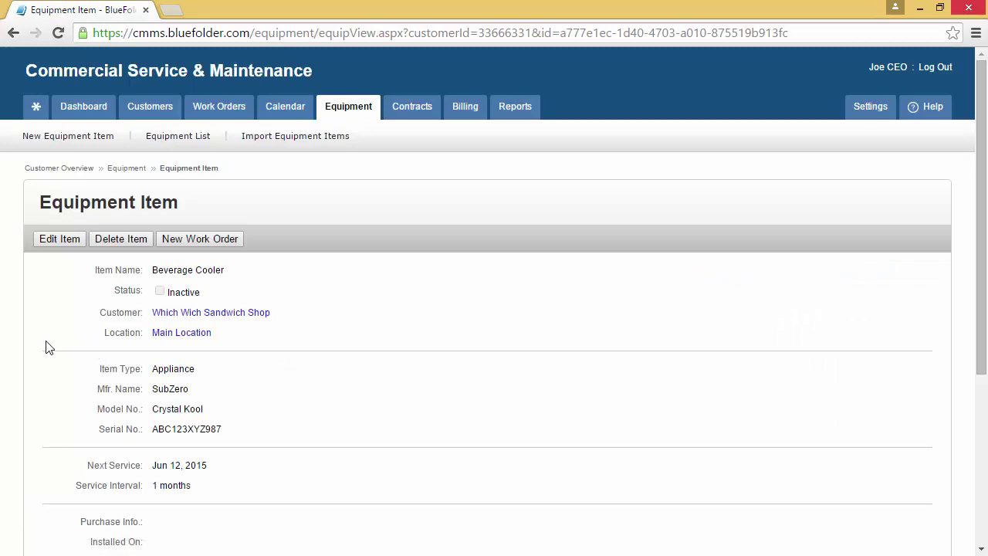
scroll(48, 361, "down", 1)
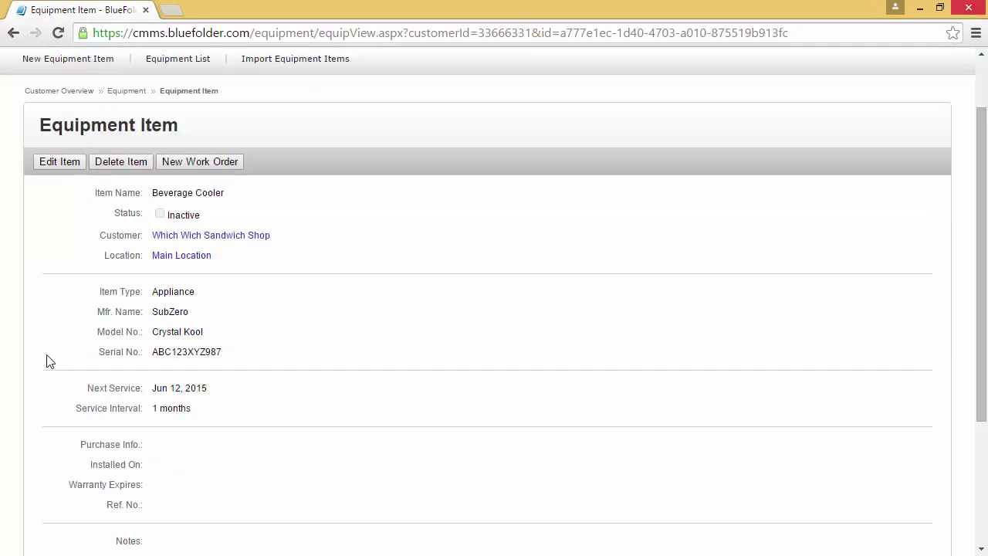
scroll(48, 361, "down", 1)
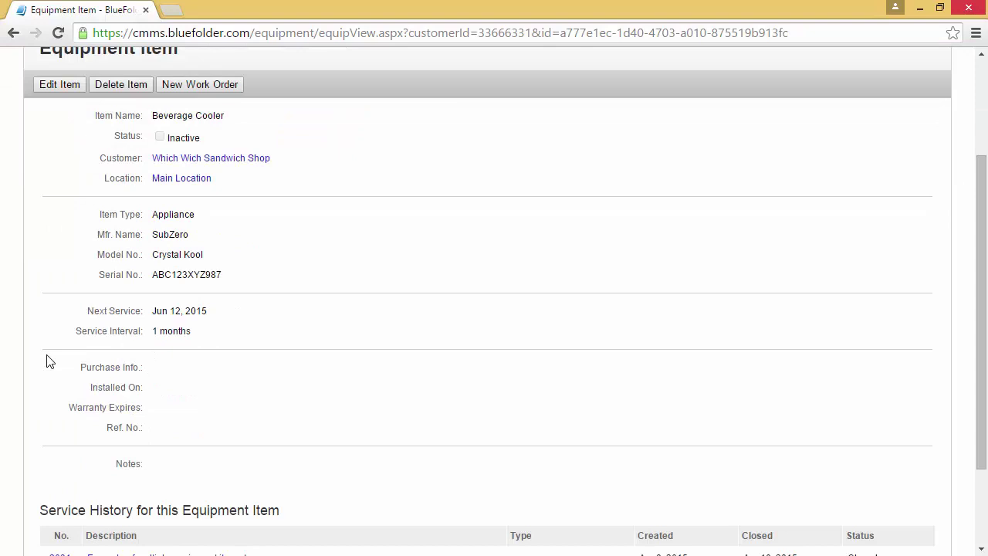
scroll(48, 361, "down", 2)
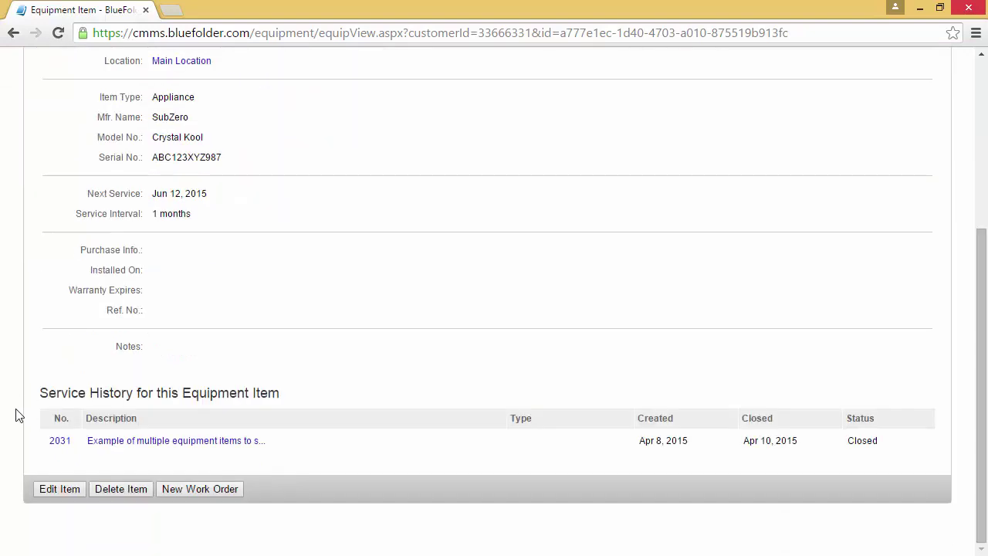
Open the multiple-equipment work order from the Beverage Cooler's service history and review its assignments and equipment to service
left_click(59, 442)
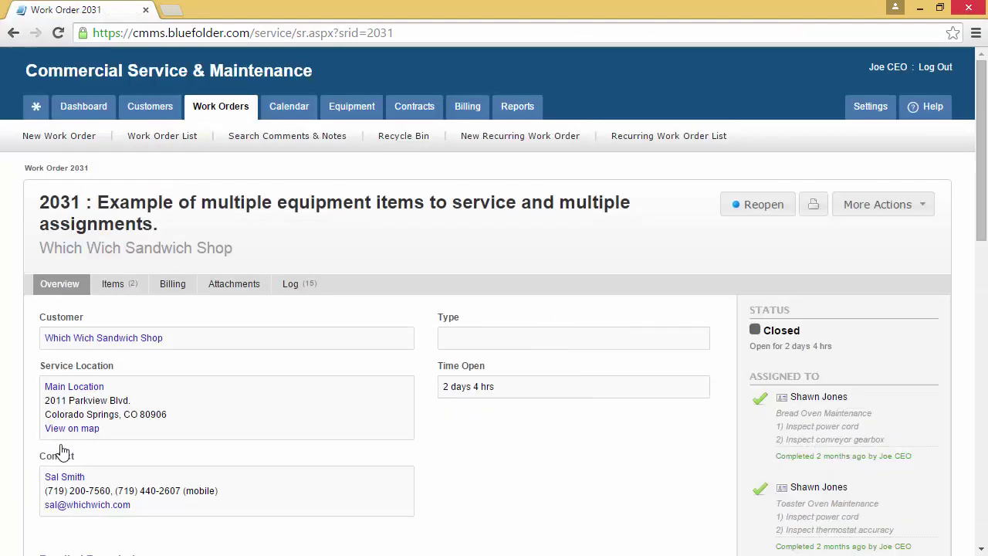
scroll(23, 447, "down", 4)
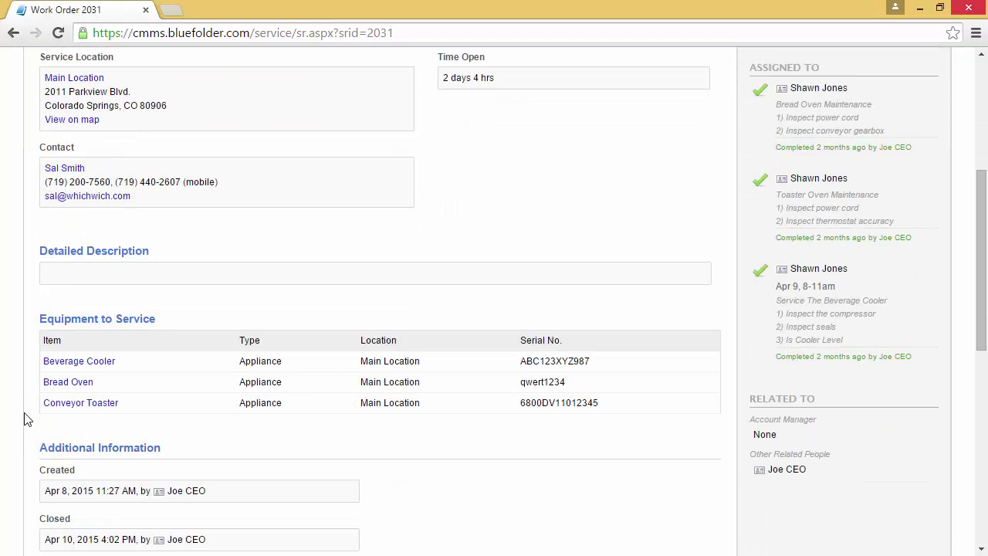
scroll(25, 417, "up", 3)
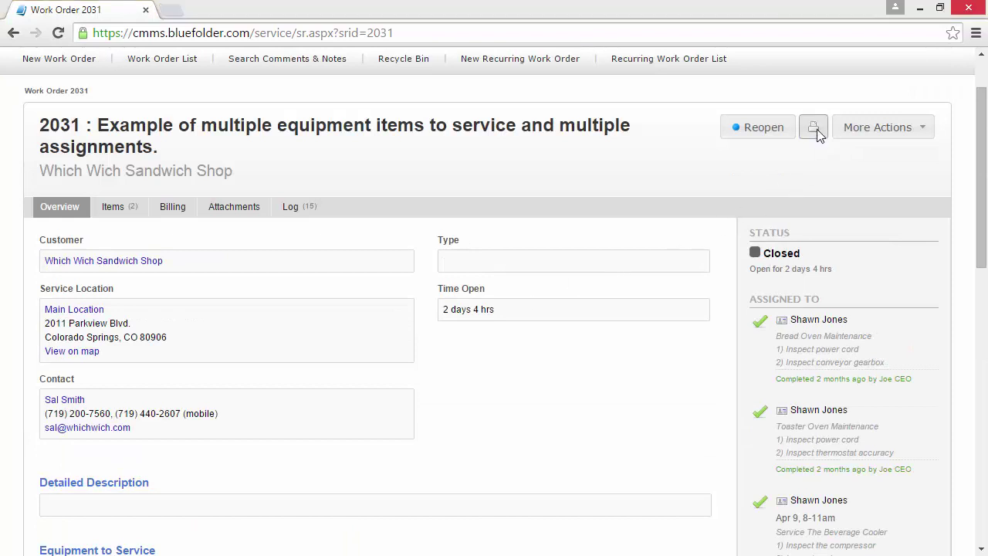
Preview the work order's Billing Summary printout with its default options, review the listed equipment and charges, and close it
left_click(814, 128)
left_click(443, 304)
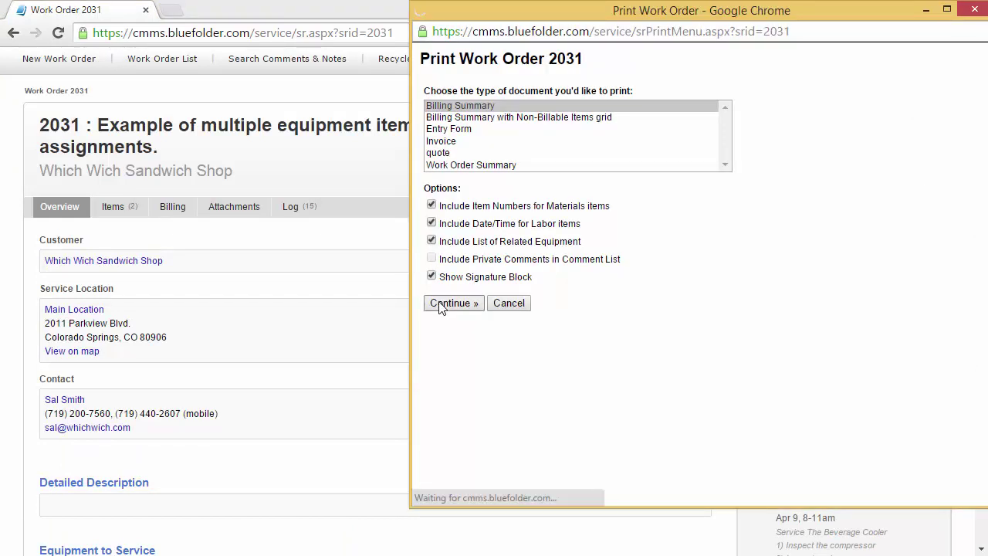
scroll(414, 305, "down", 3)
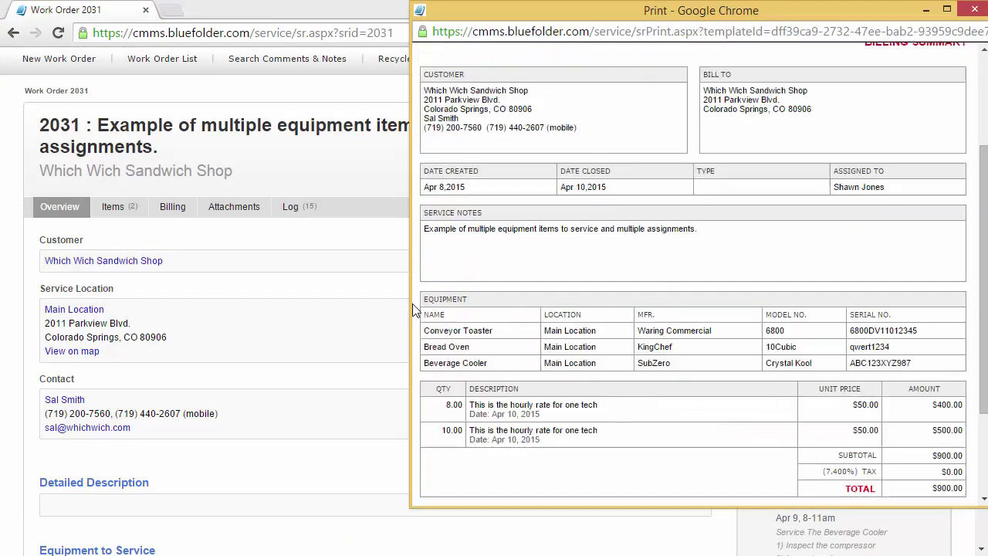
left_click(974, 9)
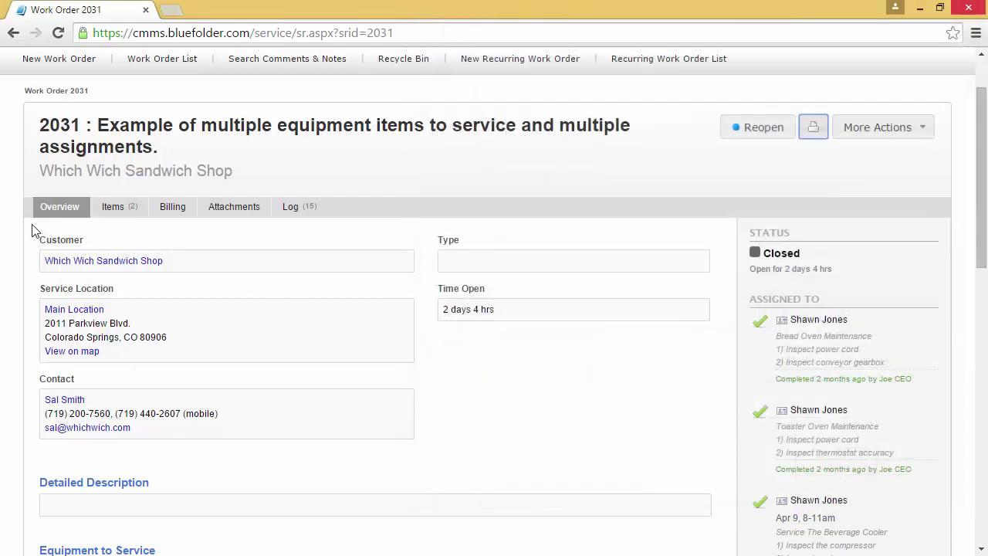
Open the Beverage Cooler from the work order's equipment to service and review its equipment record
scroll(10, 260, "down", 2)
scroll(10, 260, "down", 1)
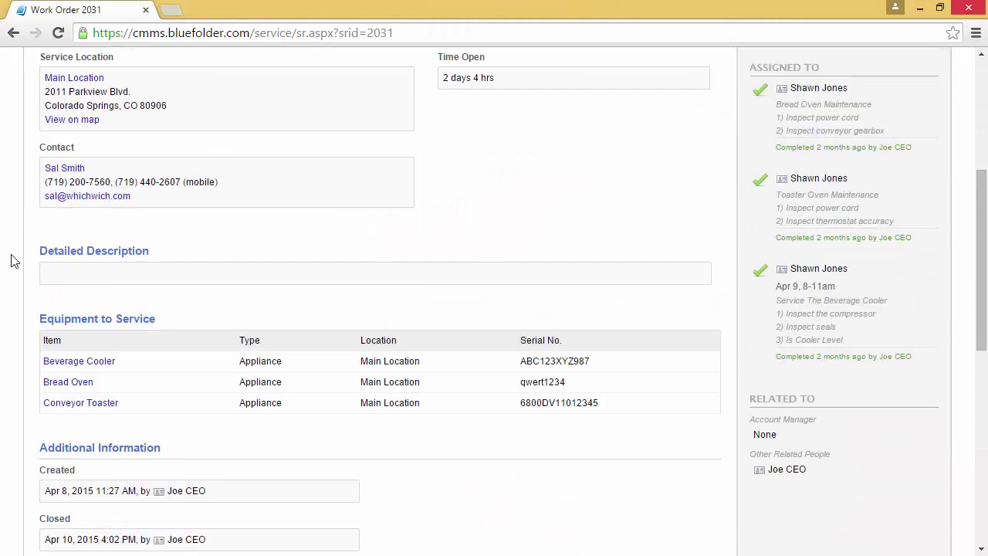
left_click(70, 361)
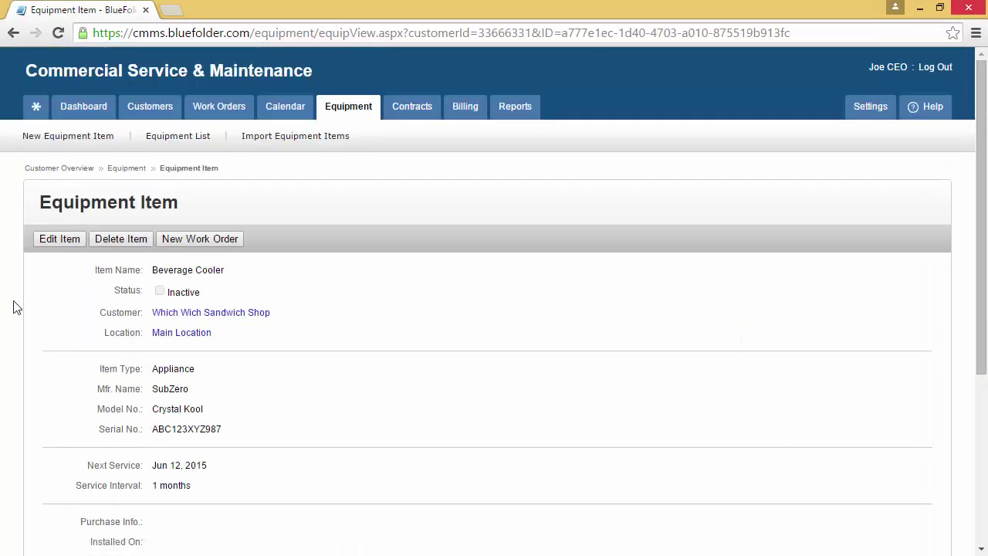
scroll(13, 307, "down", 3)
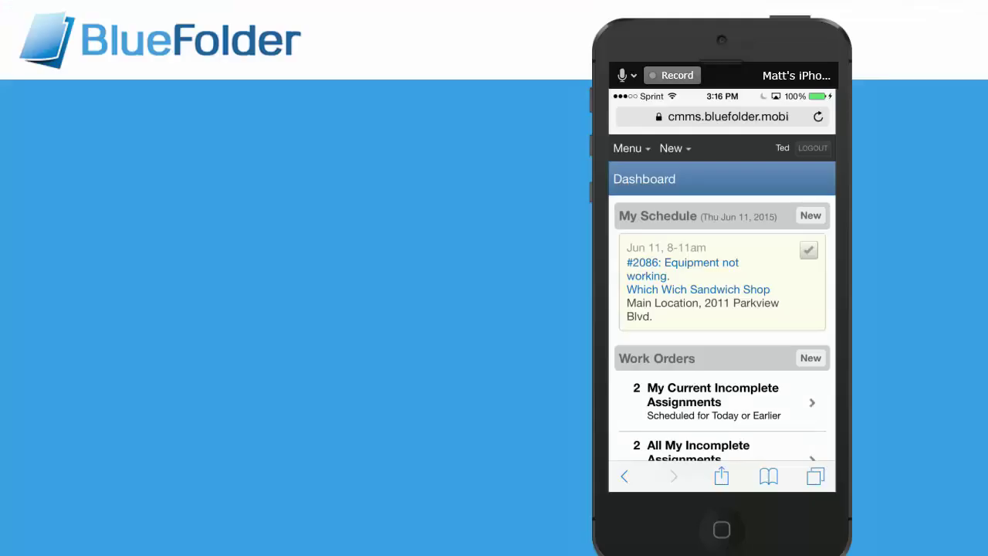
On the mobile site, open the scheduled "Equipment not working." work order and review the details of its Beverage Cooler
left_click(683, 264)
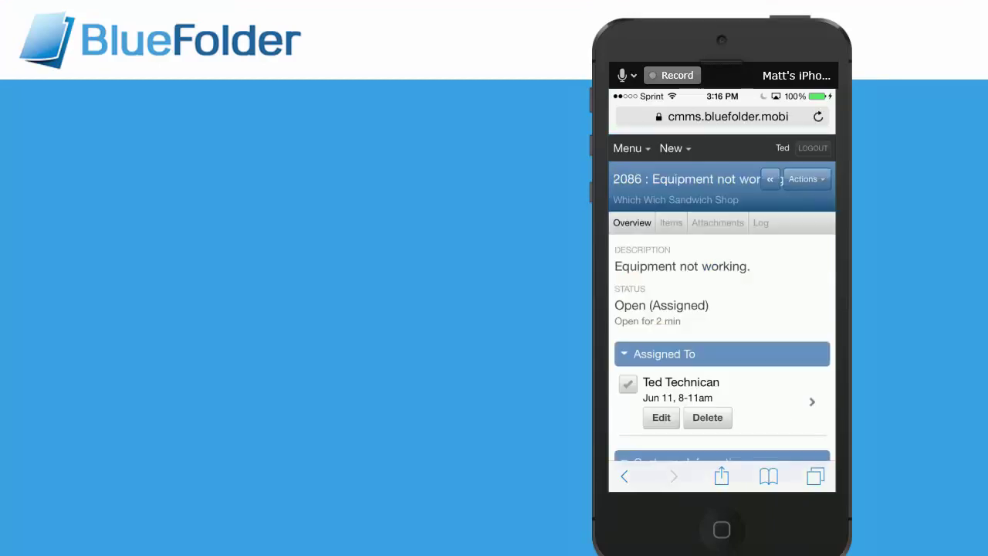
scroll(721, 308, "down", 10)
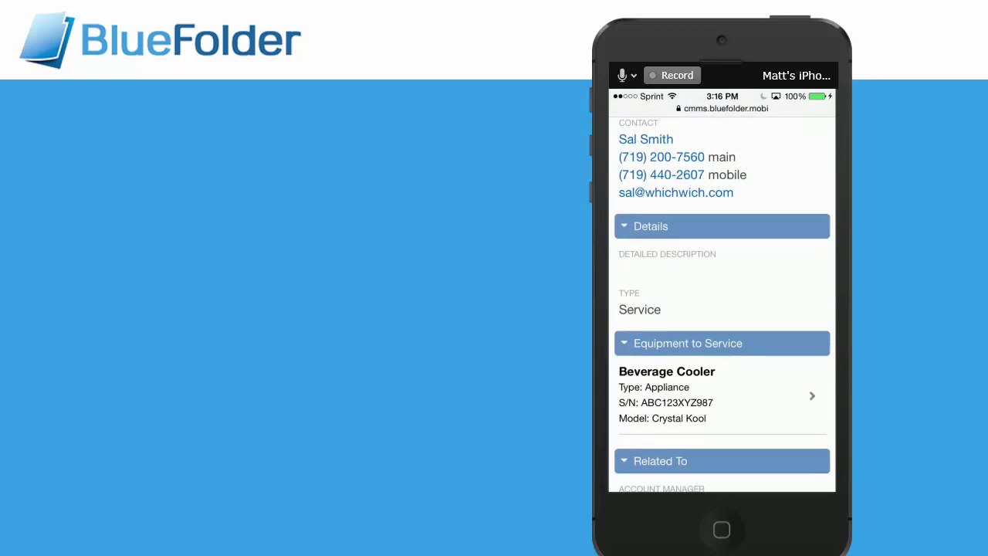
left_click(722, 394)
scroll(722, 308, "down", 5)
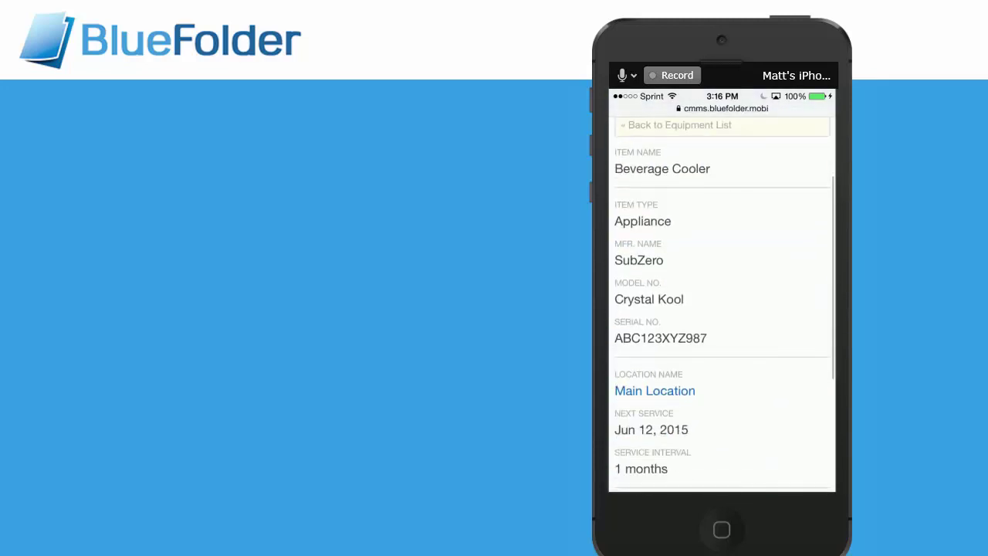
scroll(722, 309, "down", 5)
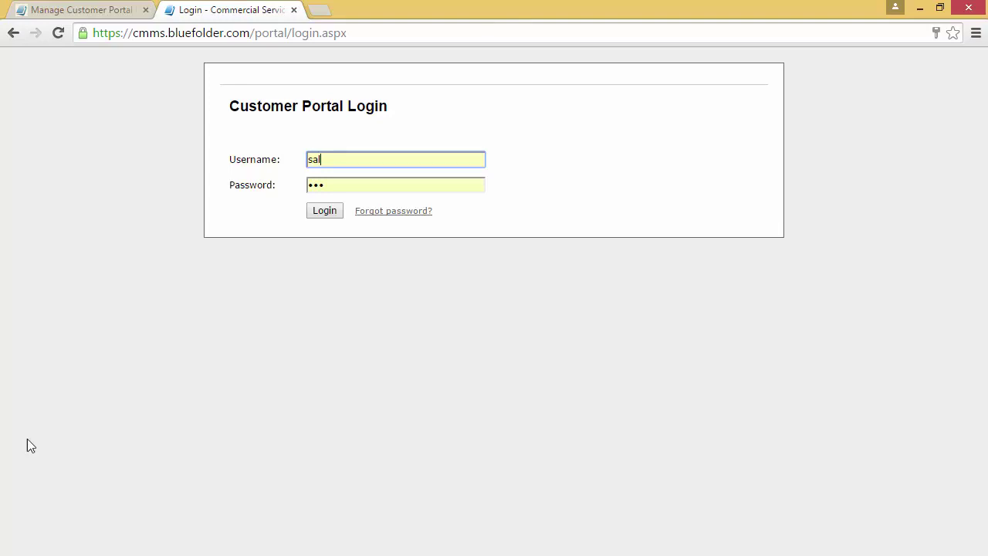
Log in to the customer portal with the prefilled credentials and review the "Equipment not working." work order and its equipment to service
left_click(322, 216)
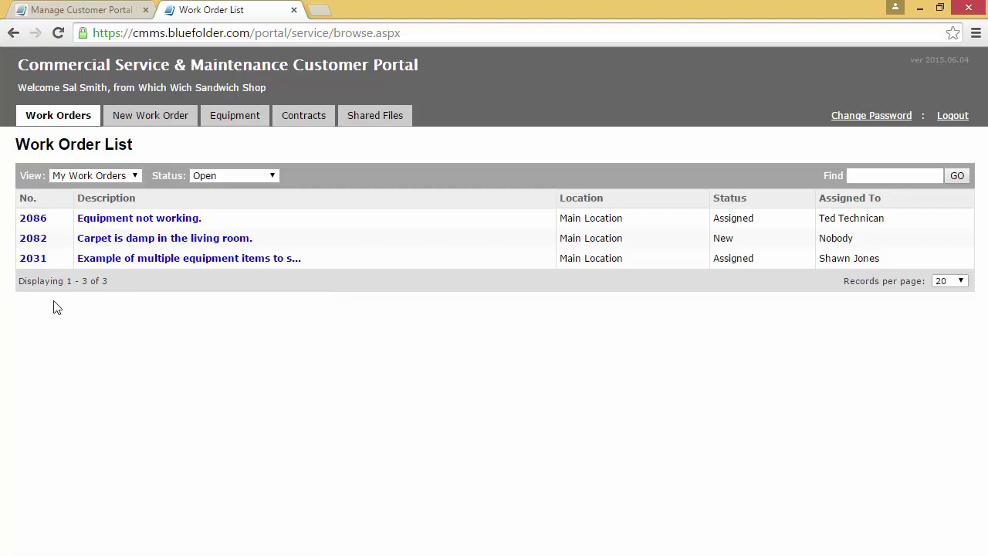
left_click(31, 222)
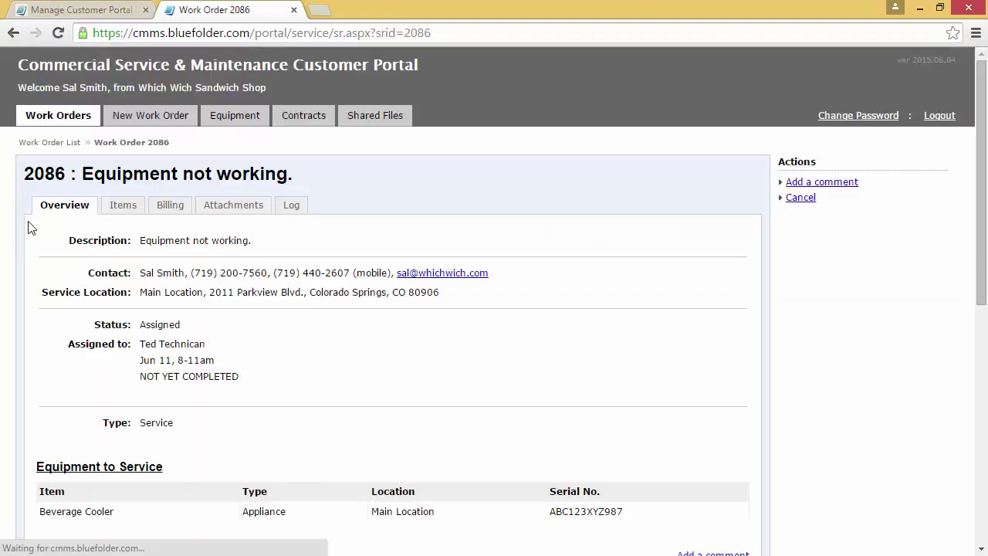
scroll(2, 330, "down", 1)
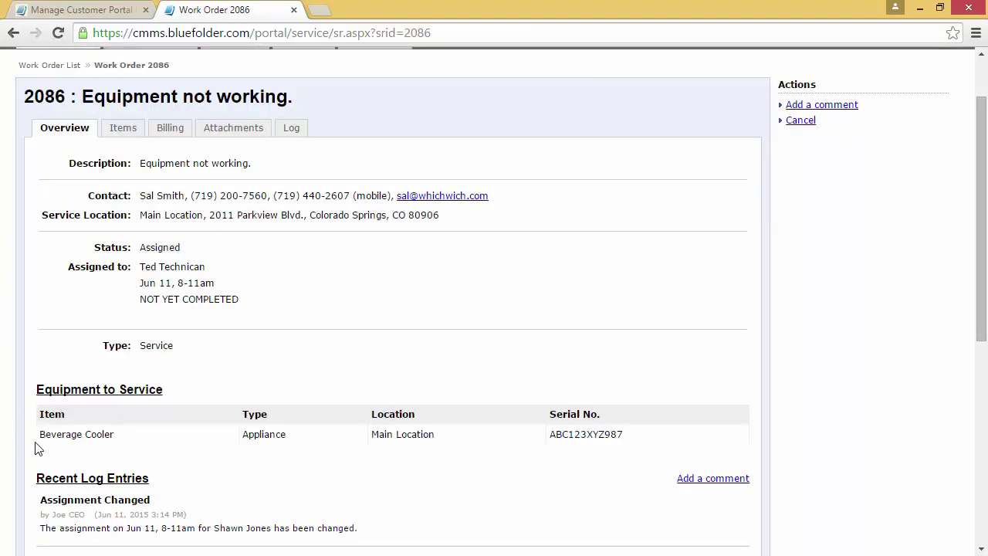
scroll(21, 392, "up", 1)
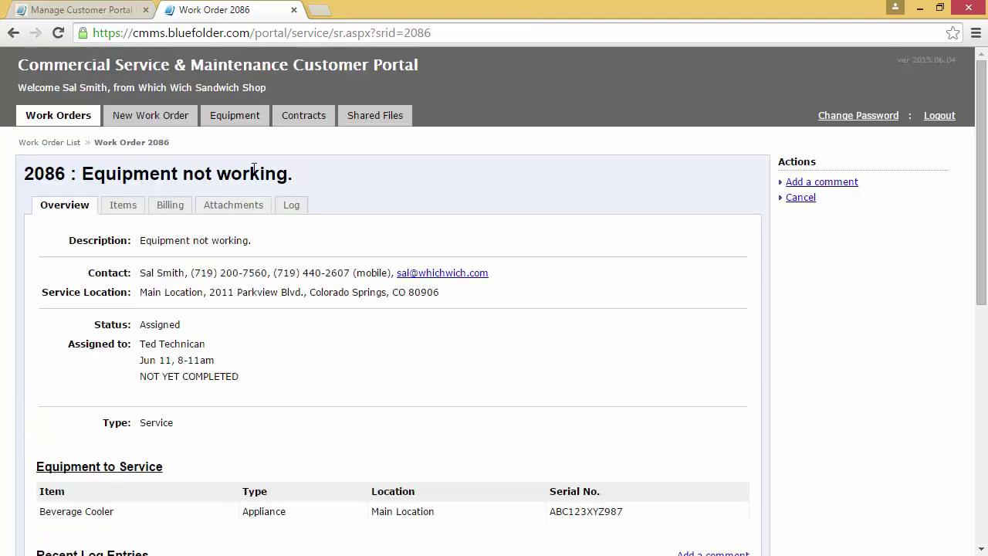
Review the Beverage Cooler's details and service history in the portal's equipment list and open its "Equipment not working." work order
left_click(249, 124)
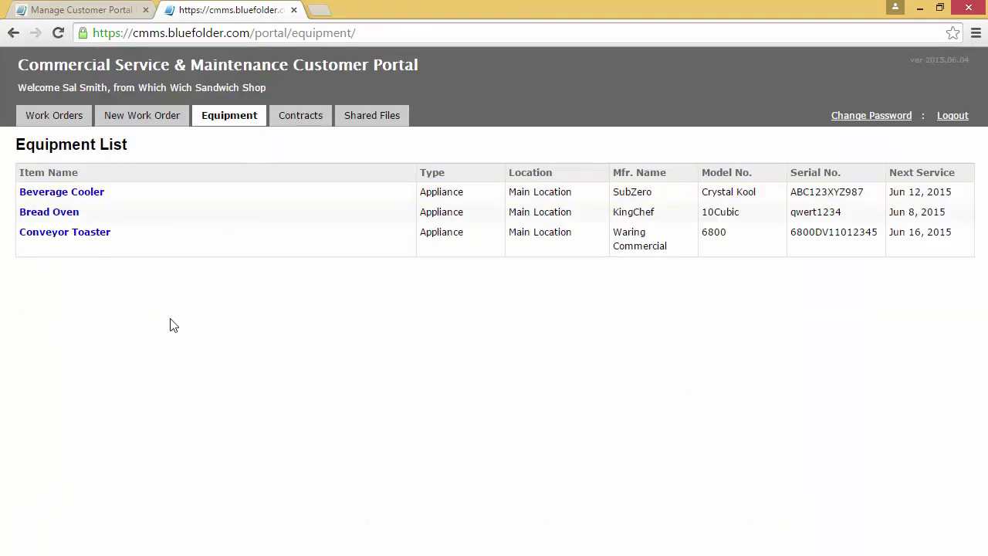
left_click(41, 199)
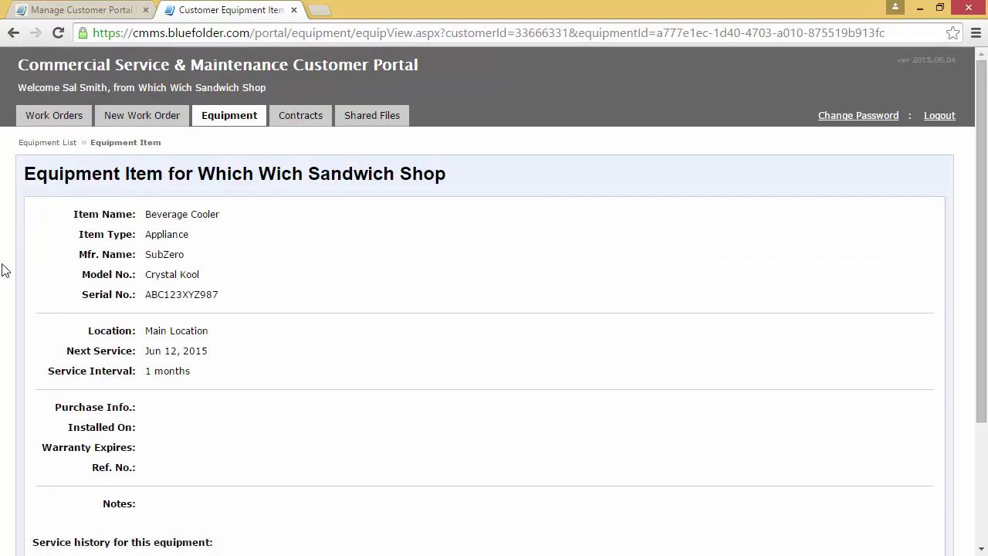
scroll(3, 270, "down", 1)
scroll(3, 270, "down", 2)
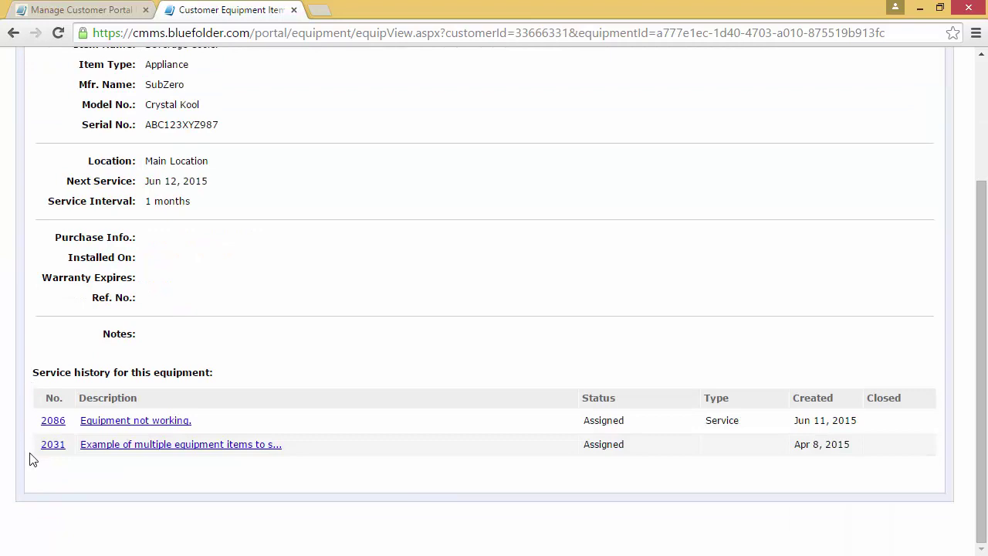
left_click(49, 423)
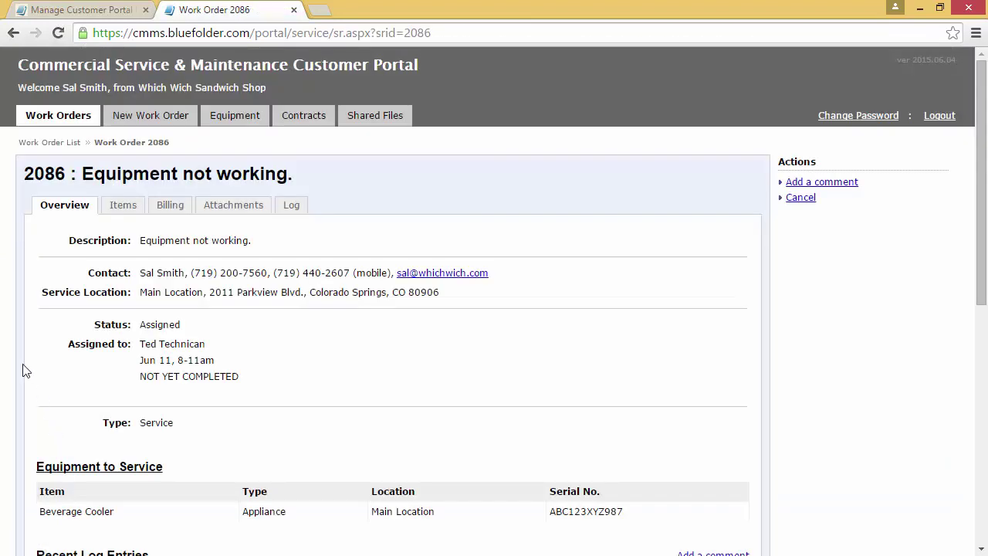
scroll(22, 375, "down", 2)
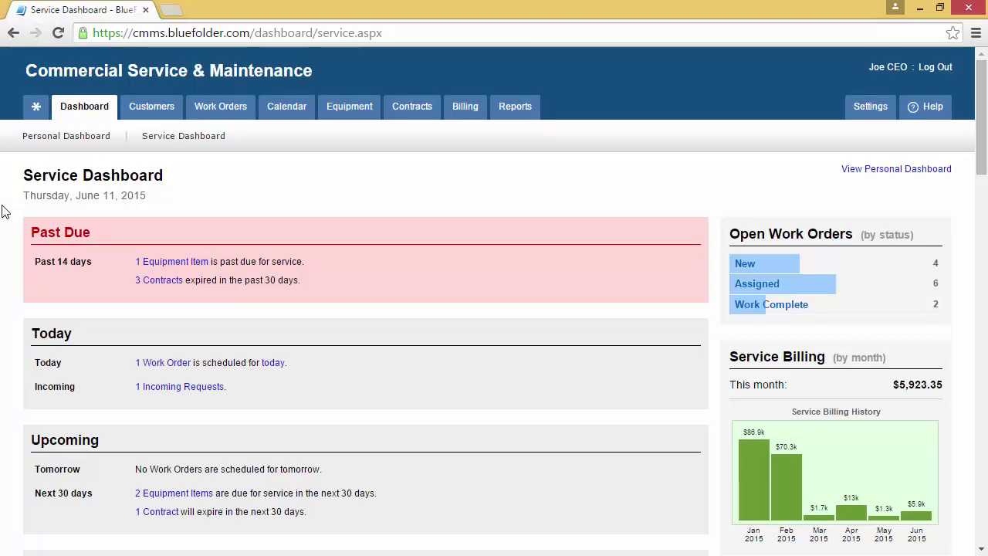
View the contracts expiring in the next 30 days from the service dashboard, check the available contract views, and open customer Mountain Gears
left_click(151, 512)
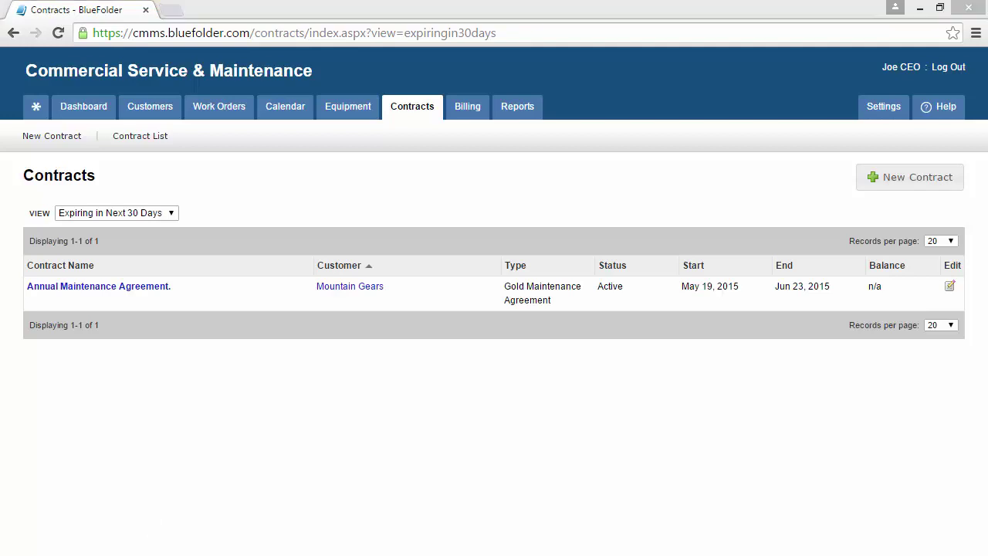
left_click(172, 217)
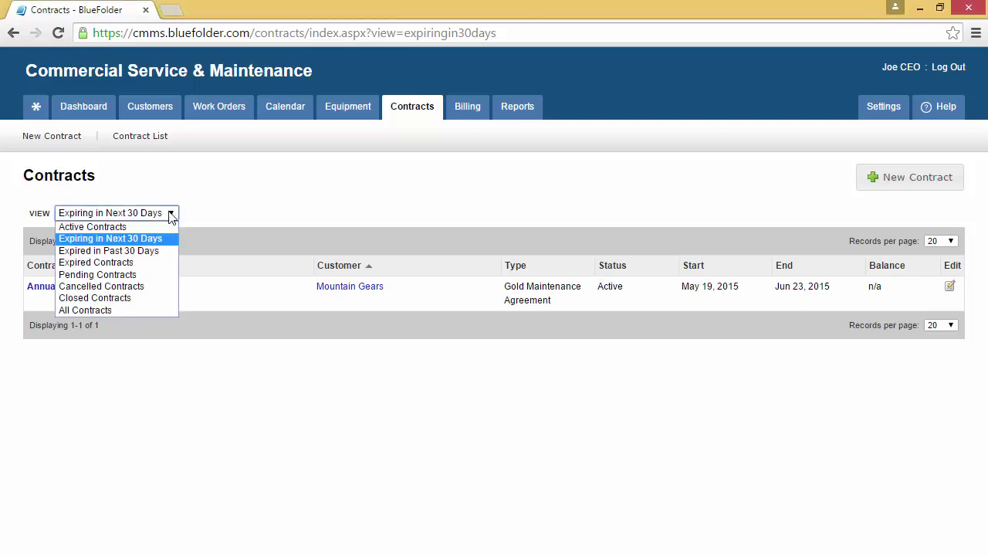
left_click(327, 292)
left_click(327, 292)
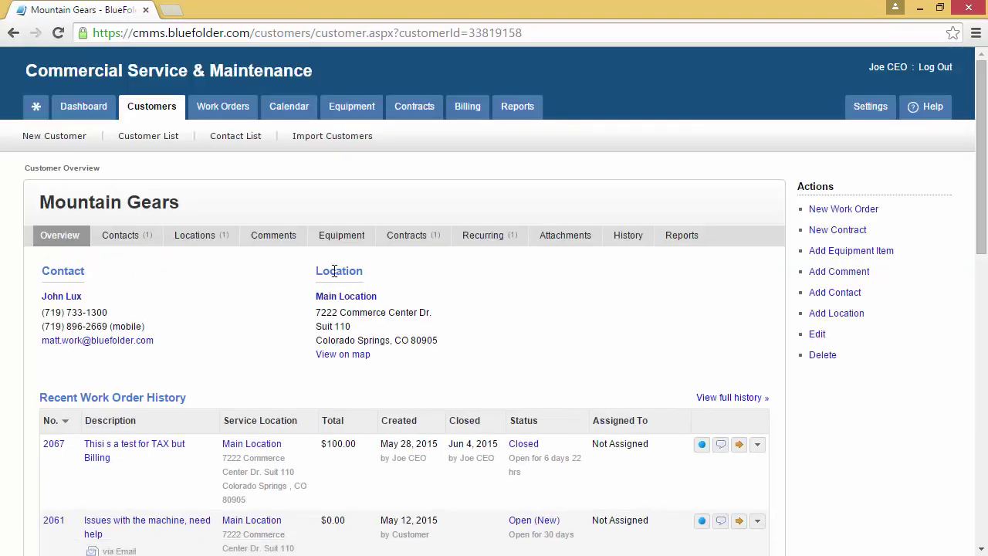
Open the Annual Maintenance Agreement from Mountain Gears' contracts and review its limit, amount, description and terms
left_click(410, 246)
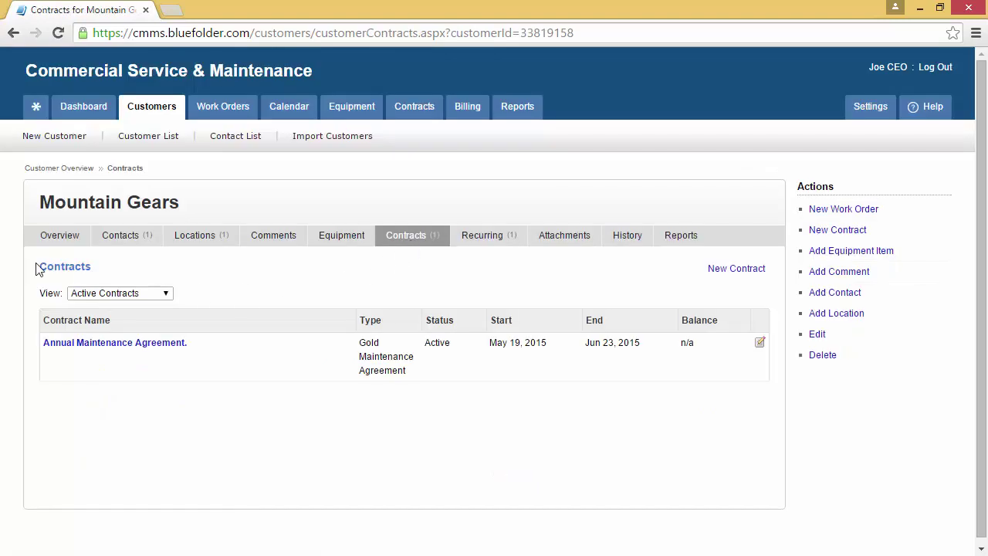
left_click(60, 345)
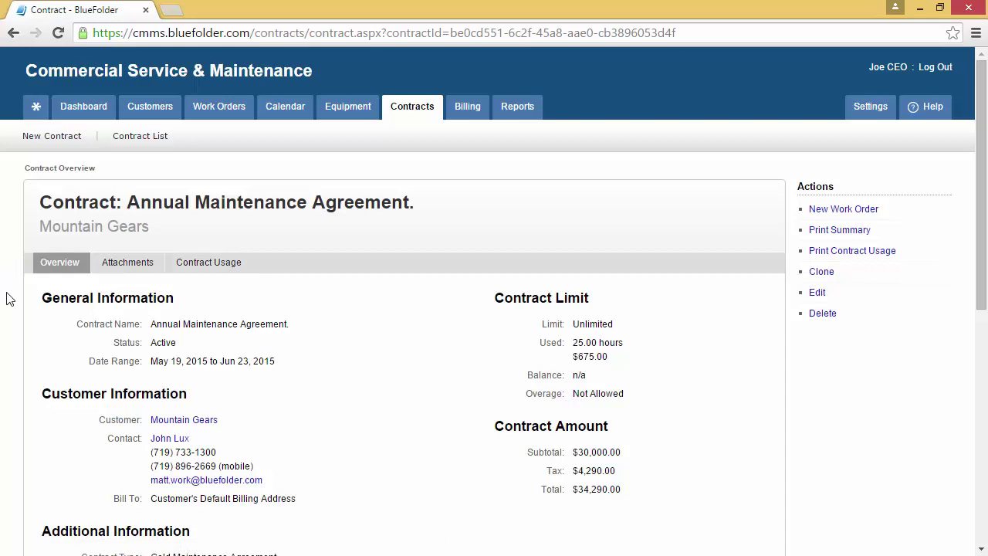
scroll(8, 299, "down", 3)
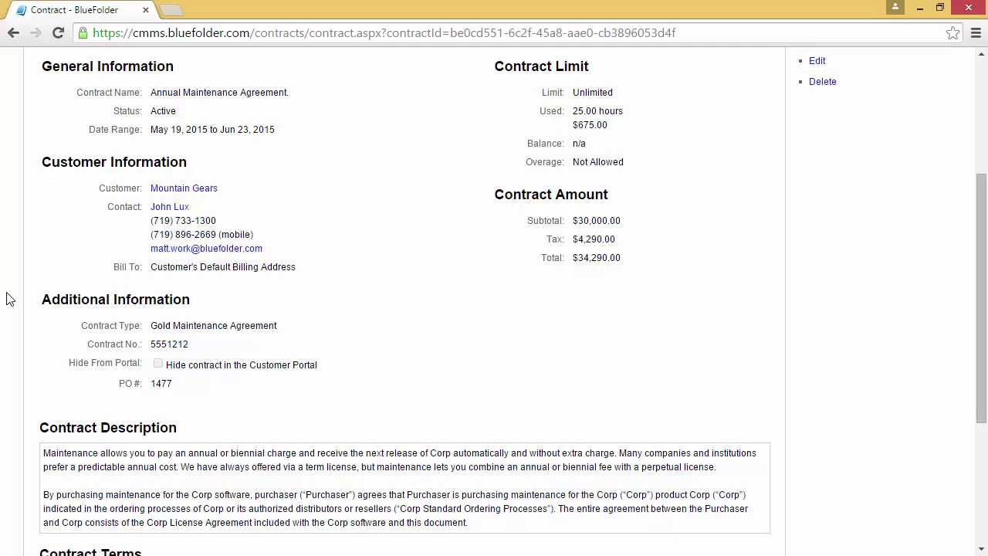
scroll(7, 299, "down", 2)
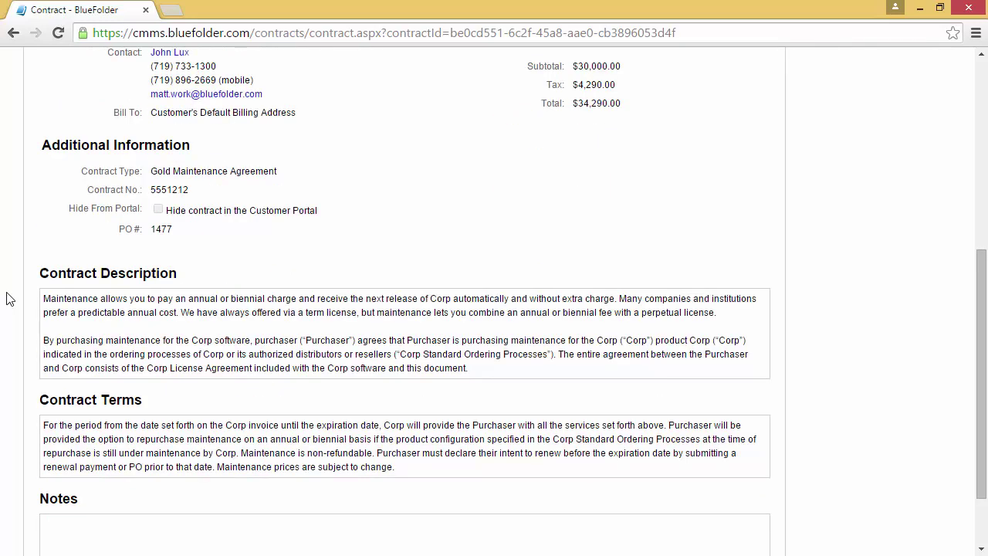
scroll(8, 299, "up", 4)
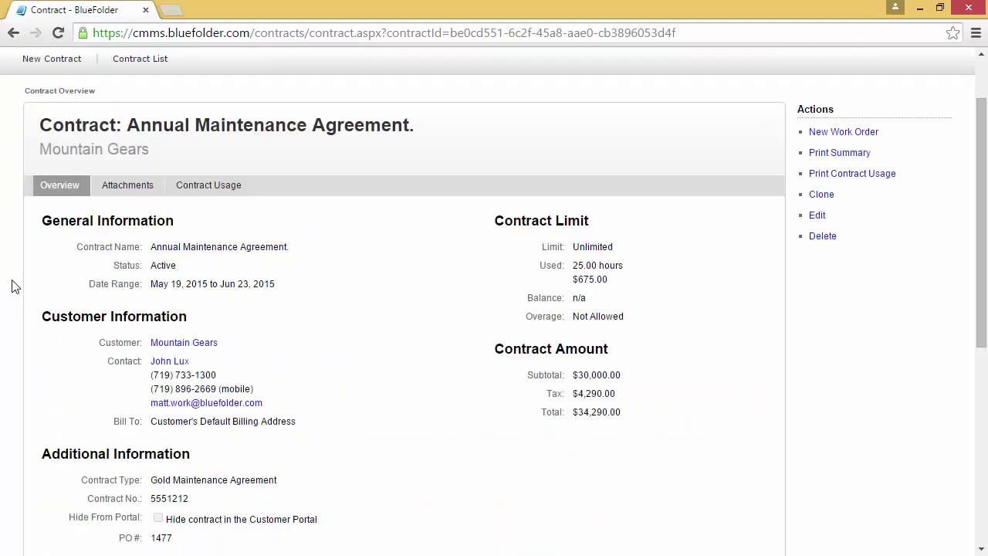
Review the Annual Maintenance Agreement's attachments and its contract usage summary and detail
left_click(111, 189)
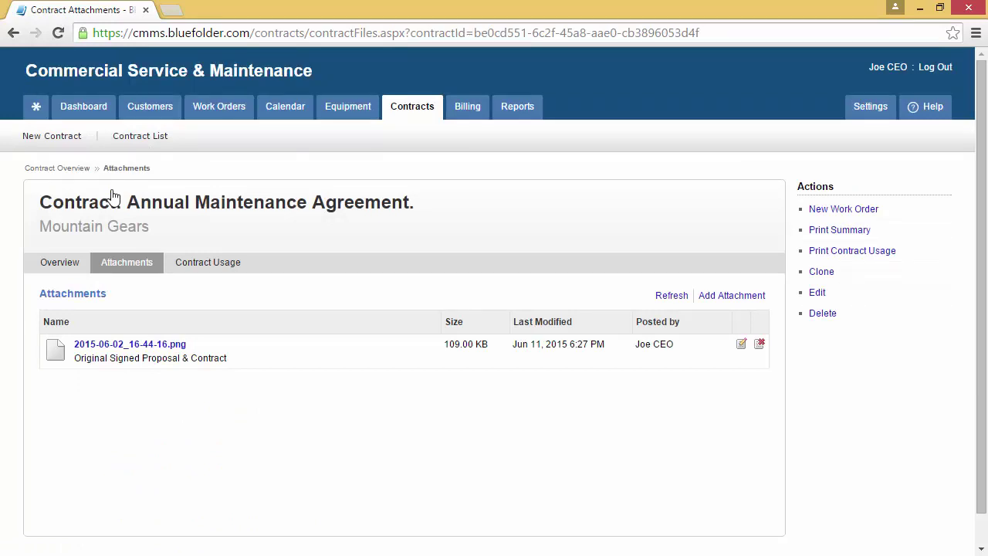
left_click(208, 262)
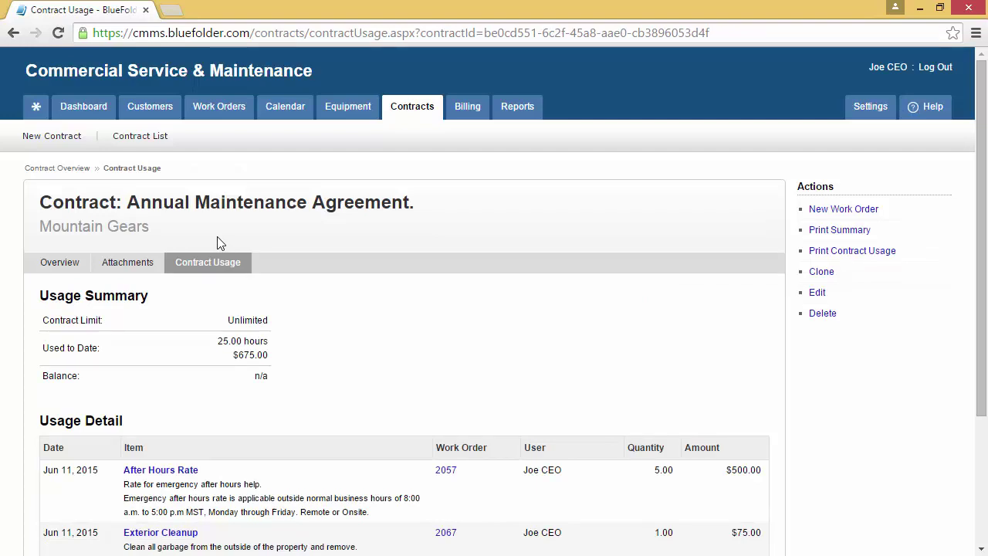
scroll(17, 254, "down", 2)
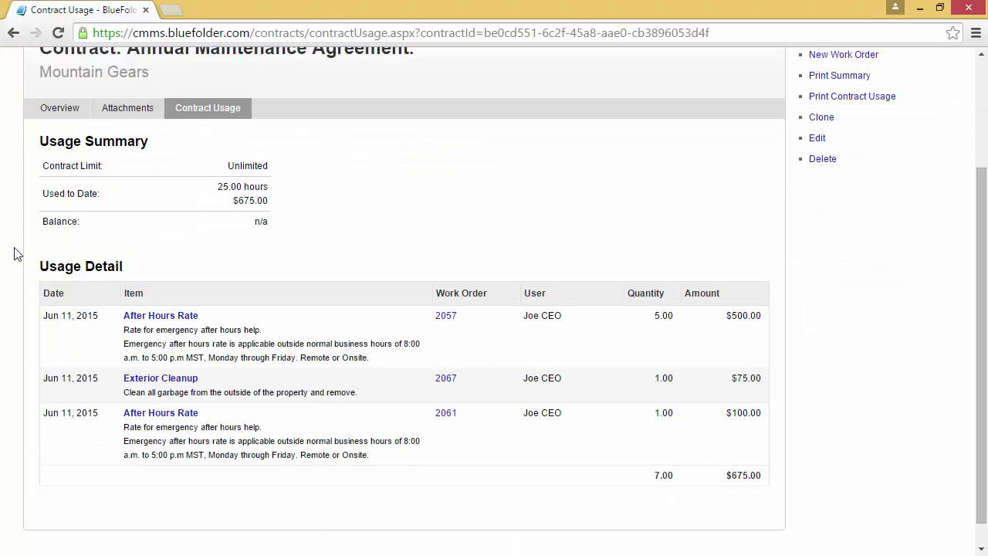
scroll(17, 254, "up", 1)
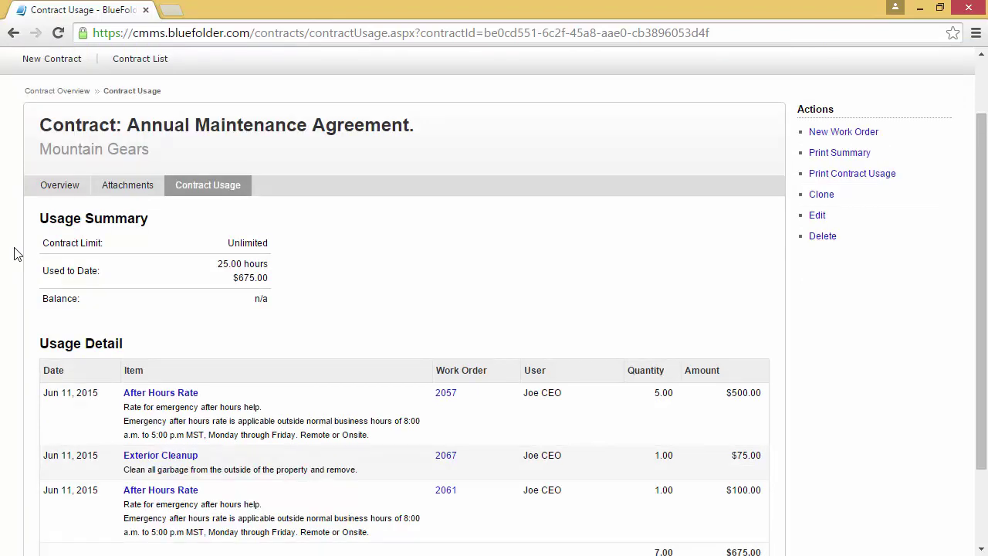
Preview the printable summary of the Annual Maintenance Agreement contract, read through it, and close it
left_click(812, 155)
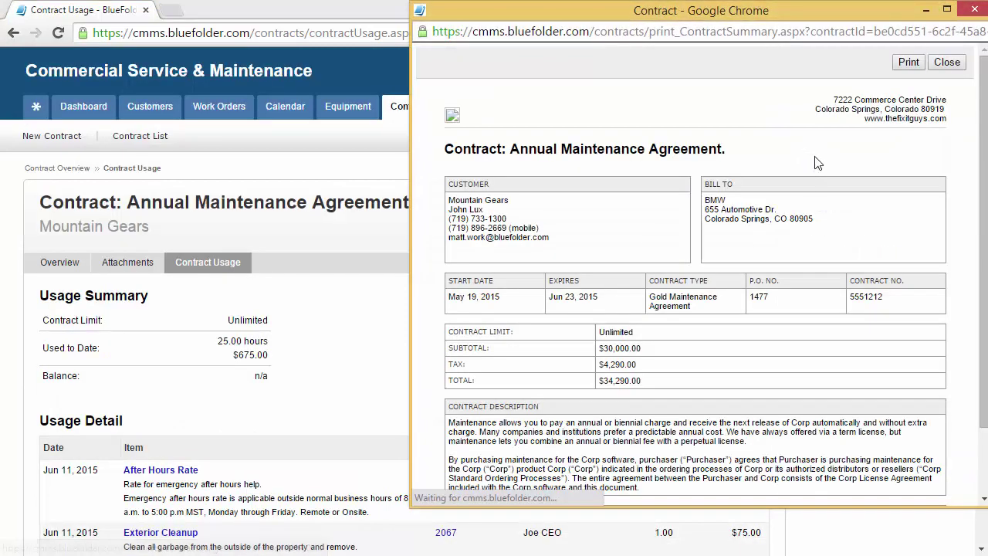
scroll(427, 197, "down", 1)
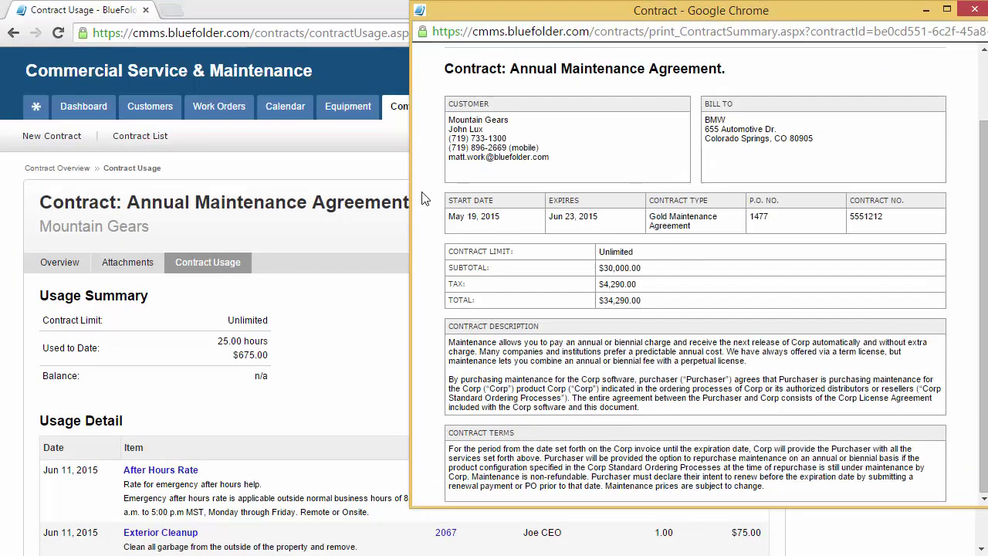
scroll(422, 200, "up", 1)
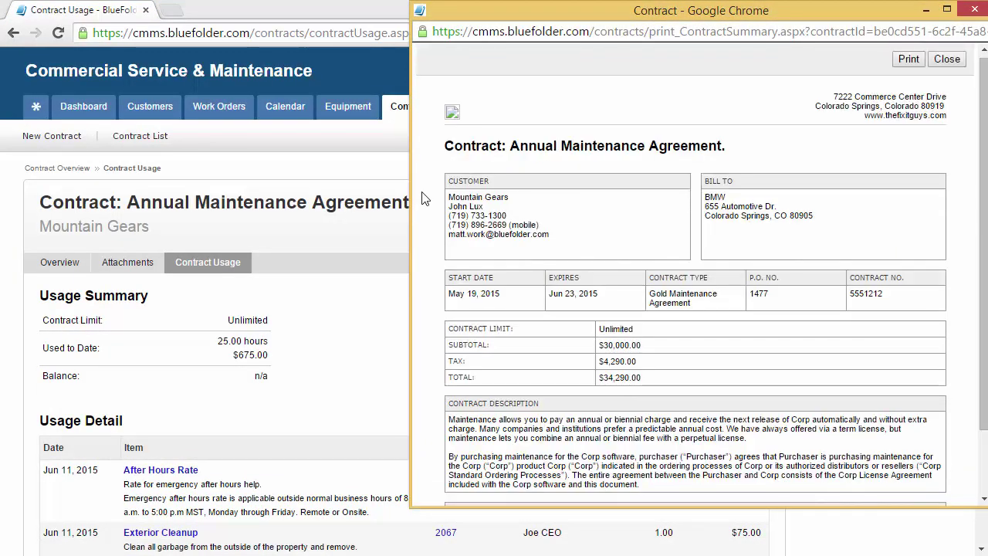
left_click(949, 63)
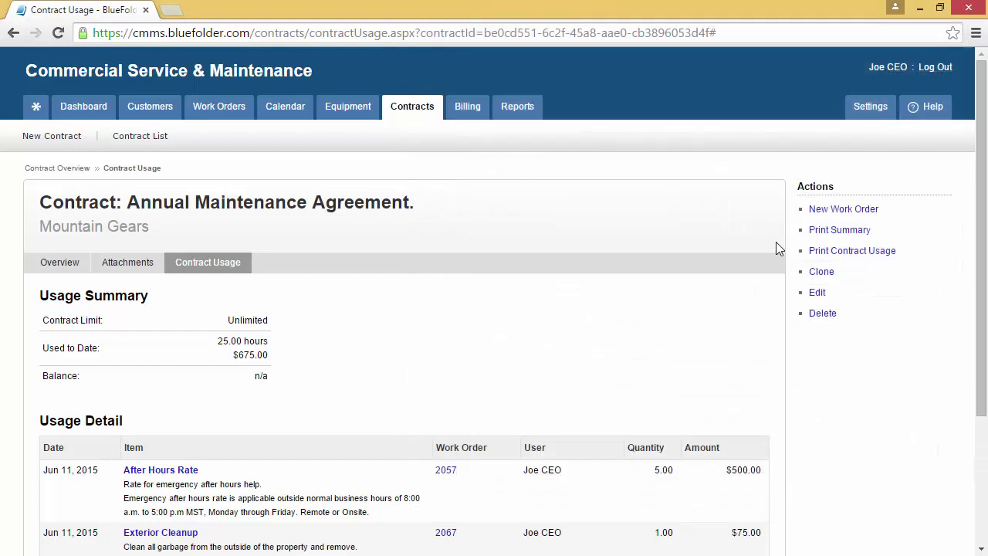
Preview the printable contract usage report for the Annual Maintenance Agreement, check its usage summary and detail, and close it
left_click(822, 251)
scroll(421, 147, "down", 1)
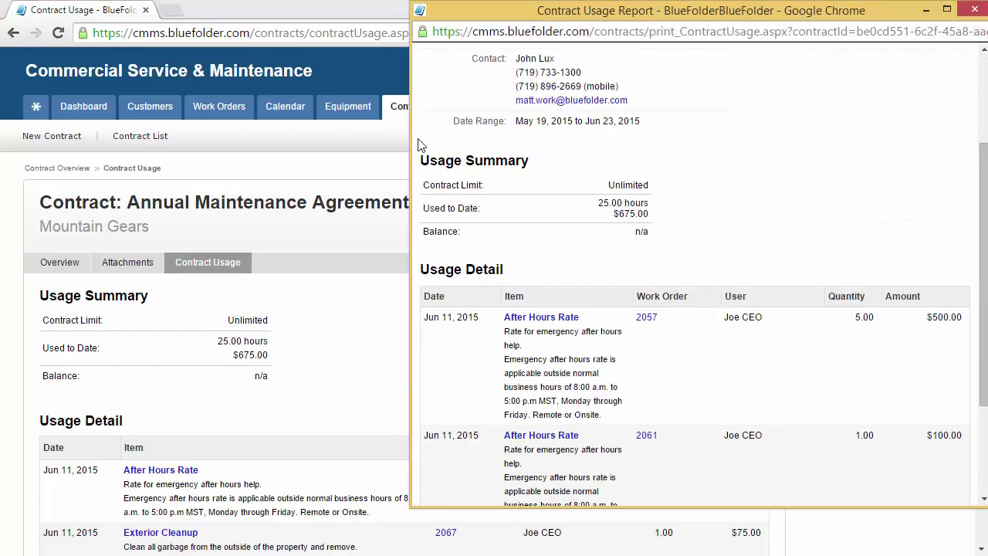
scroll(422, 145, "up", 1)
scroll(422, 146, "up", 1)
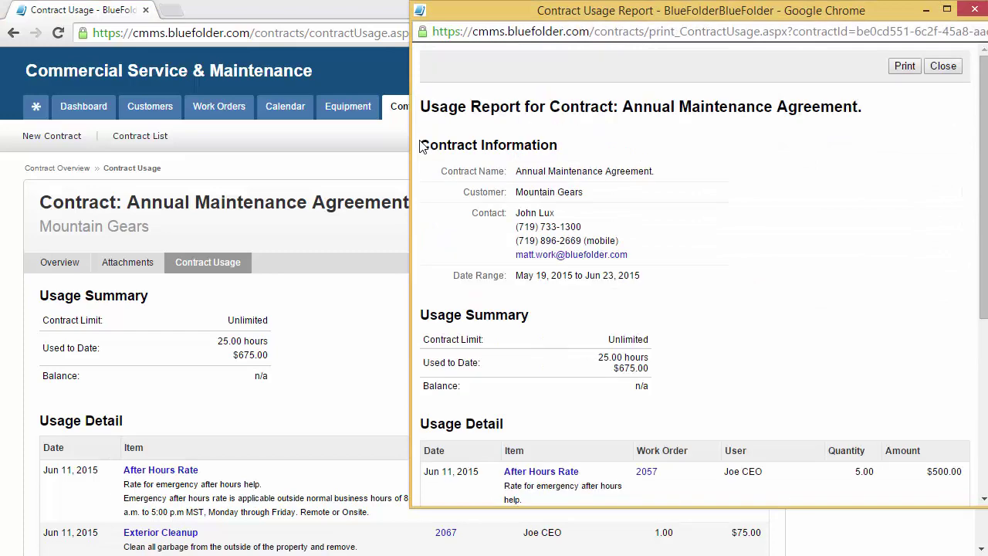
left_click(935, 68)
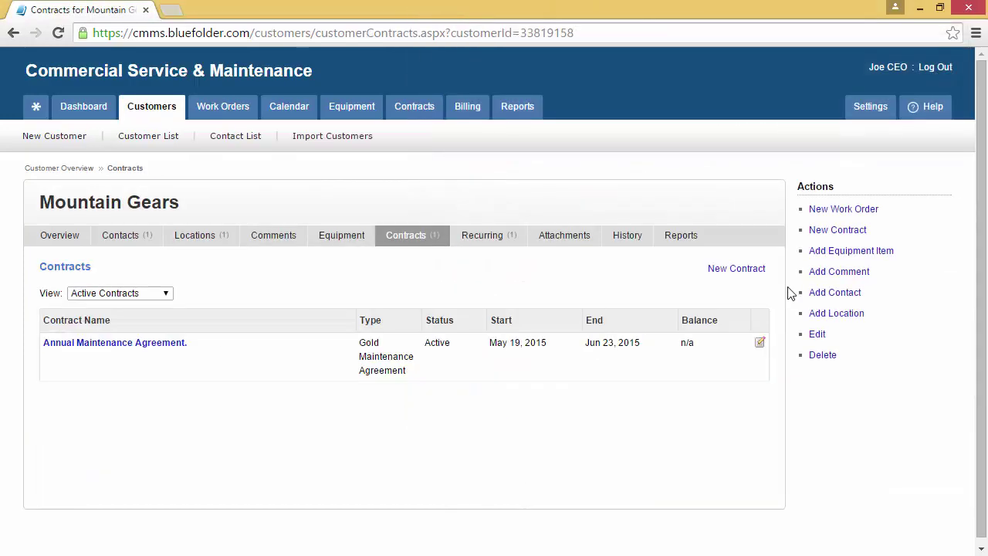
Start a new work order described as "Maintenance Visit" for customer Mountain Gears
mouse_move(221, 111)
left_click(228, 140)
left_click(135, 282)
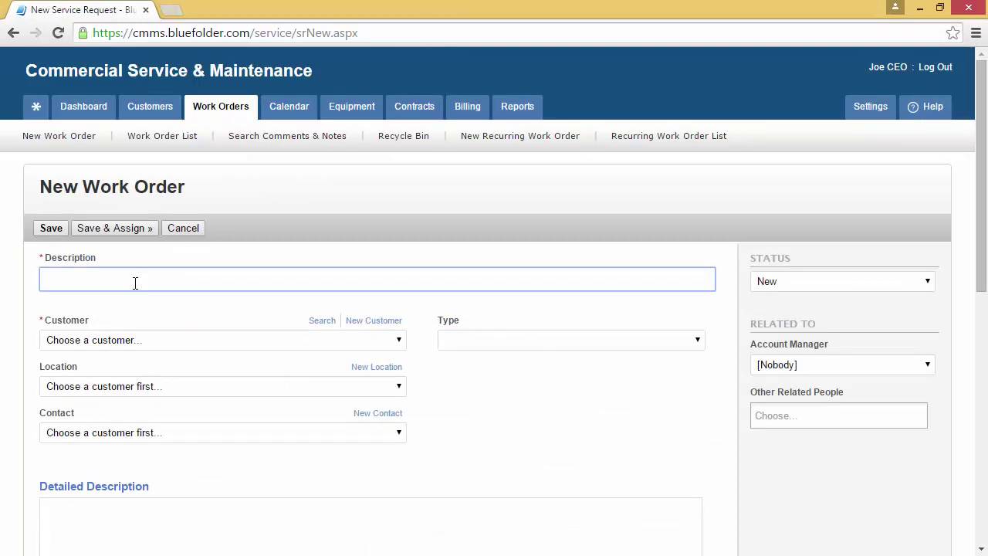
type("Maintenance Visit")
left_click(25, 299)
scroll(24, 299, "down", 1)
left_click(71, 270)
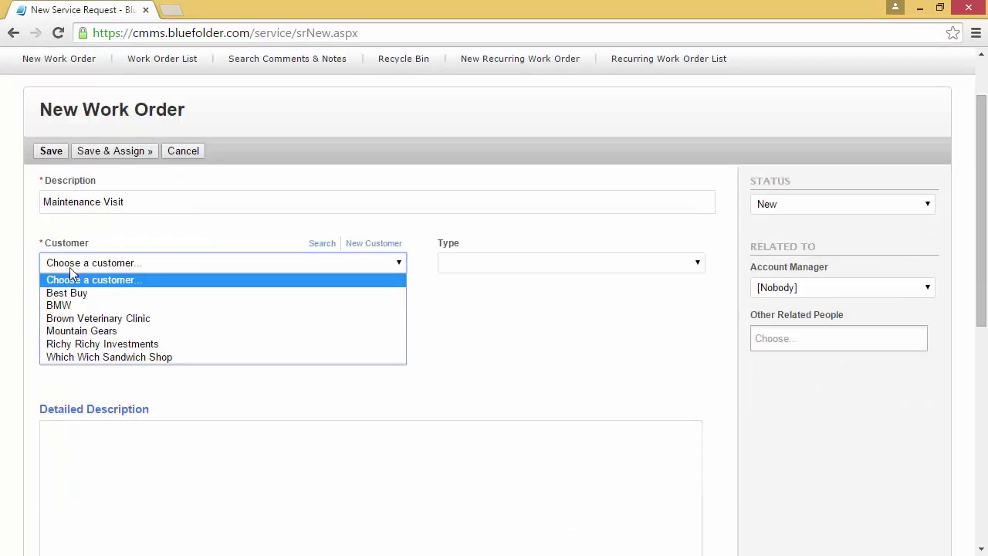
left_click(62, 331)
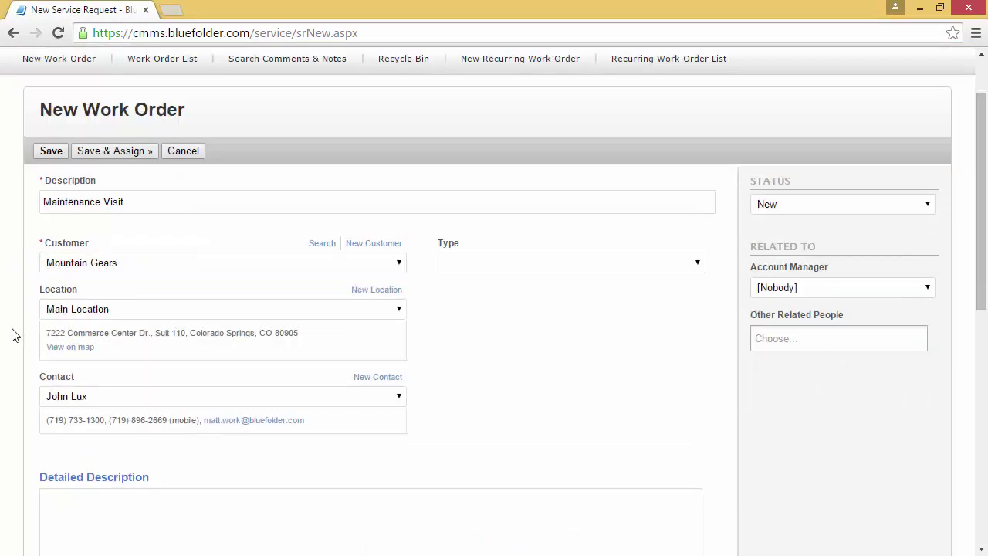
Assign the Annual Maintenance Agreement contract in the new work order's billing information and save the work order
scroll(12, 335, "down", 7)
left_click(67, 407)
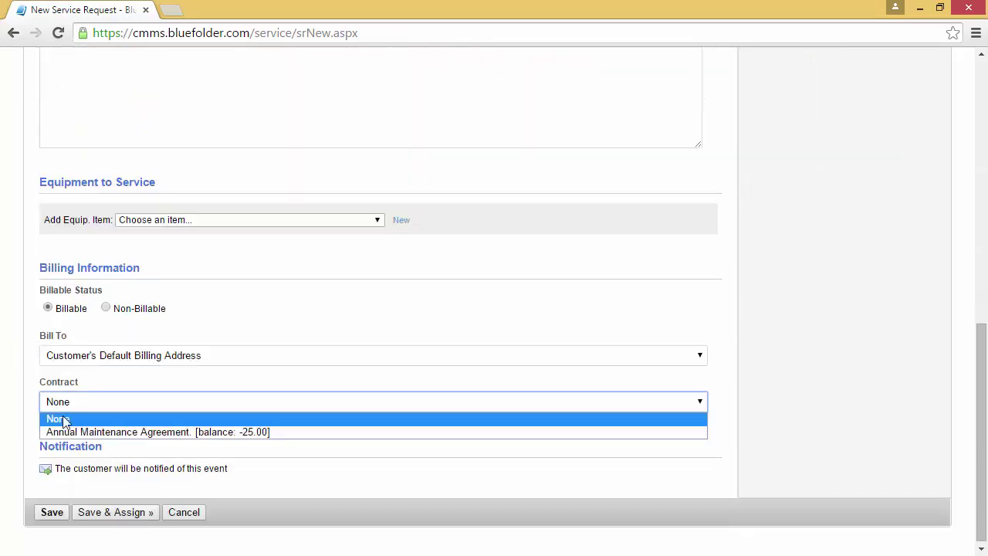
left_click(62, 432)
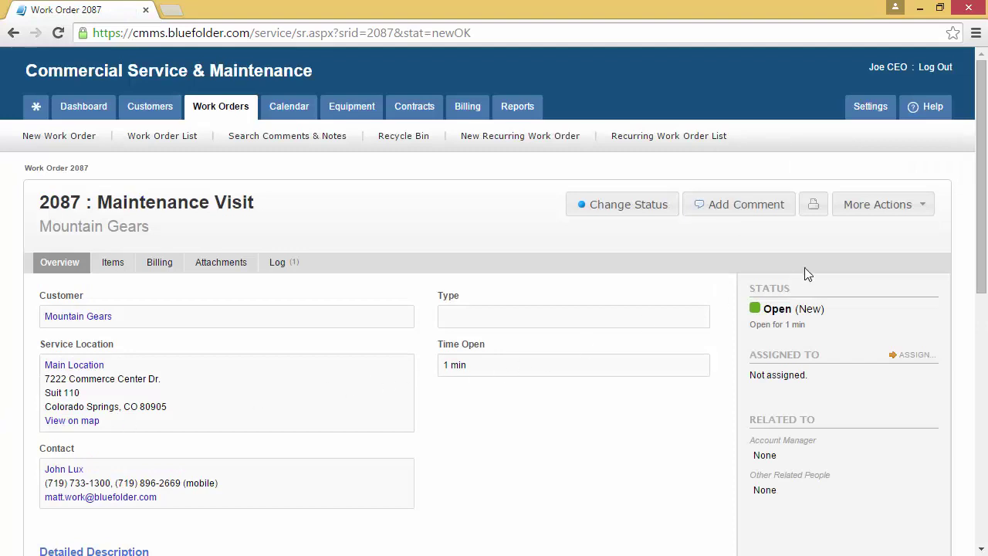
Open a new labor item for the Maintenance Visit work order and check which contract its billing status uses
left_click(904, 205)
left_click(896, 278)
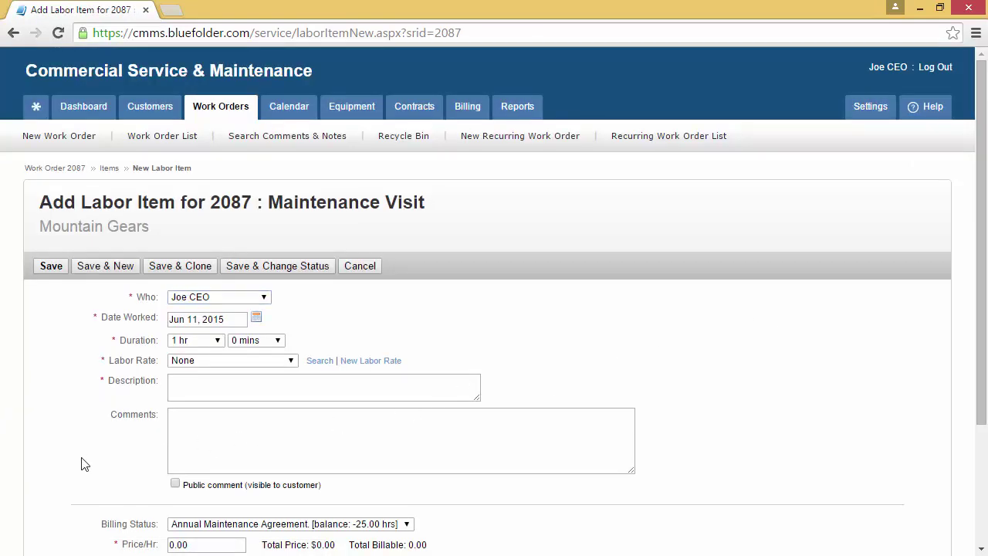
scroll(23, 481, "down", 1)
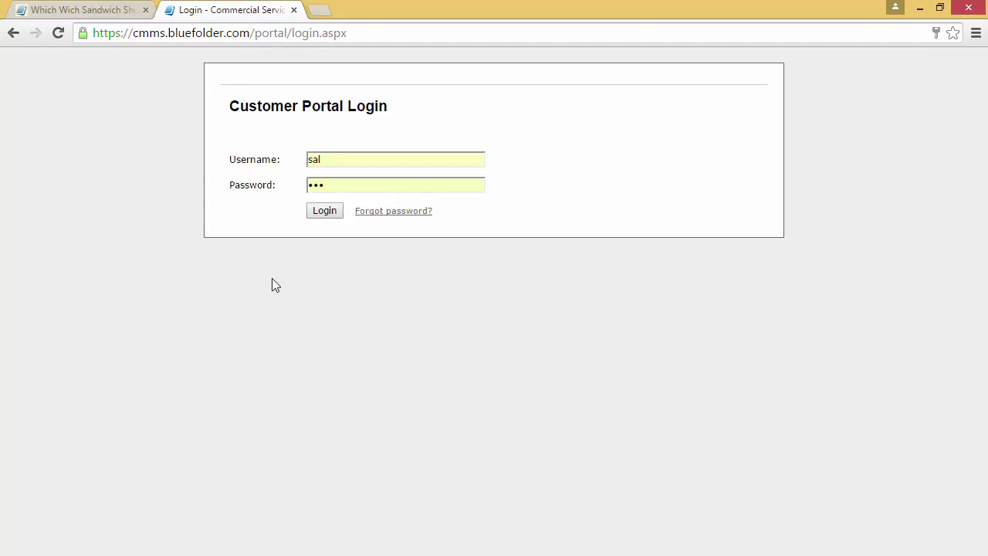
Log in to the customer portal with the prefilled credentials and open the Annual Maintenance Agreement from the active contracts
left_click(319, 219)
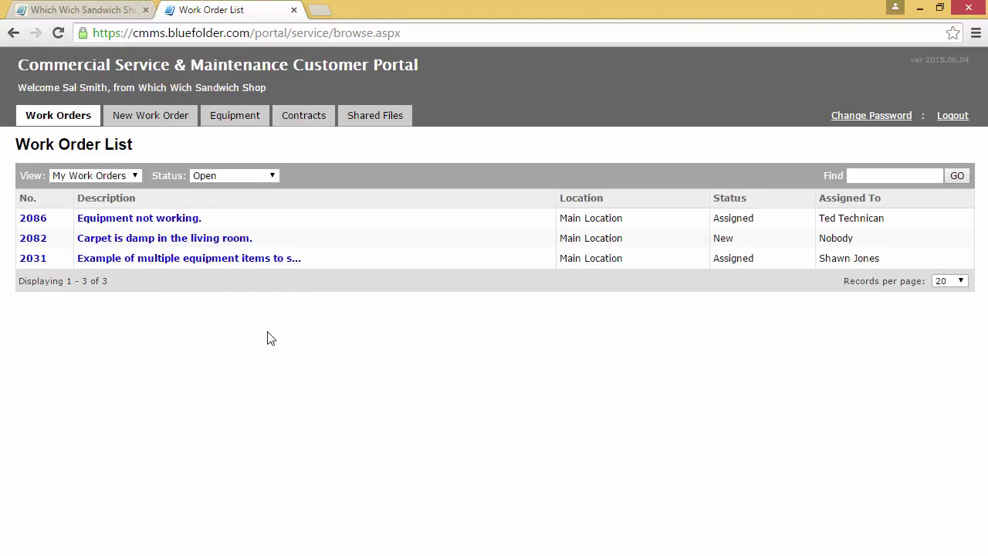
left_click(298, 119)
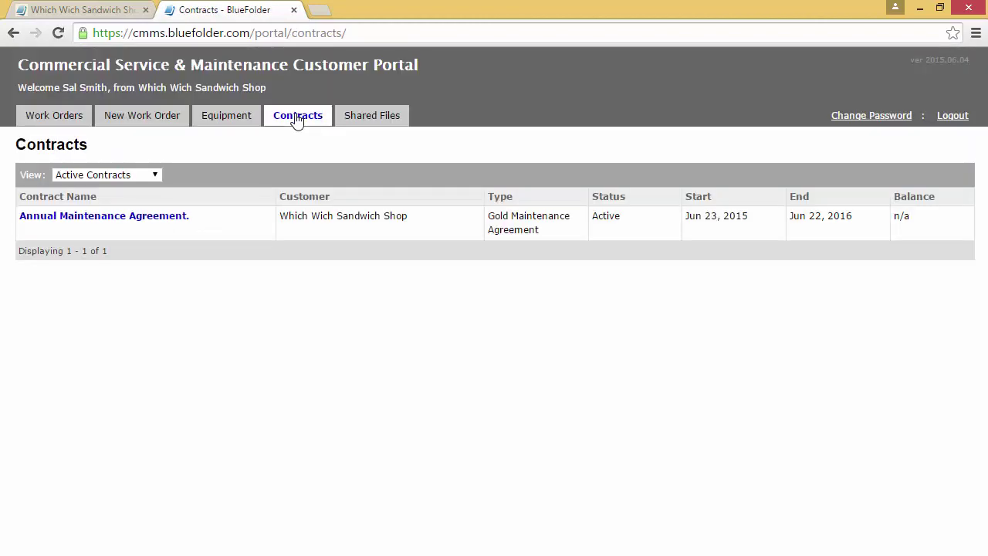
left_click(35, 221)
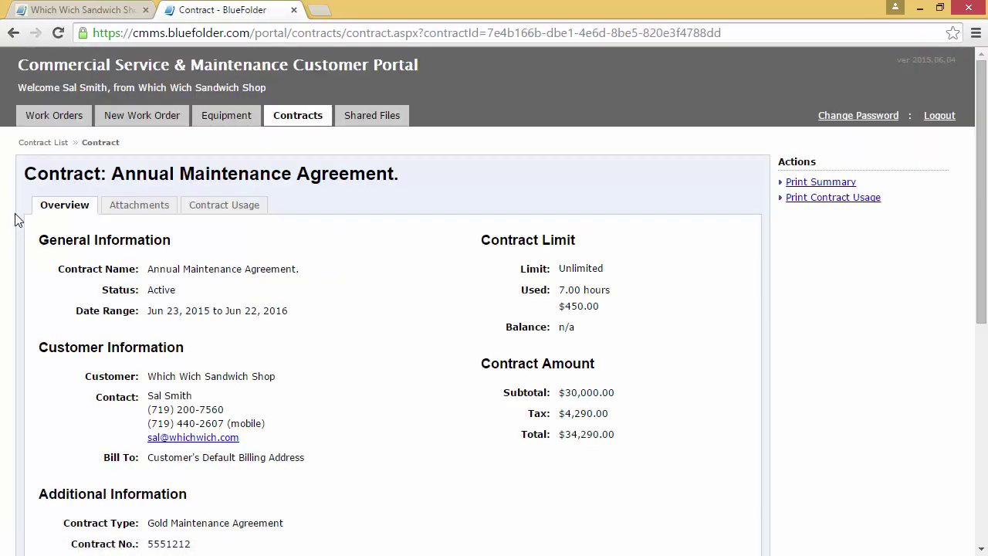
Review the portal contract's general information, description and terms, followed by its attachments and contract usage
scroll(17, 220, "down", 3)
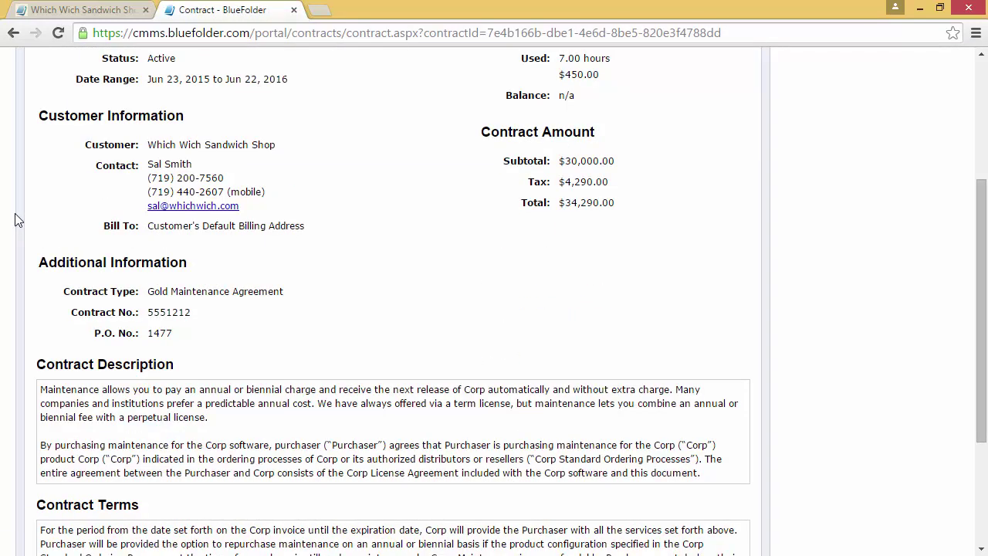
scroll(15, 213, "up", 1)
scroll(23, 208, "up", 1)
left_click(137, 133)
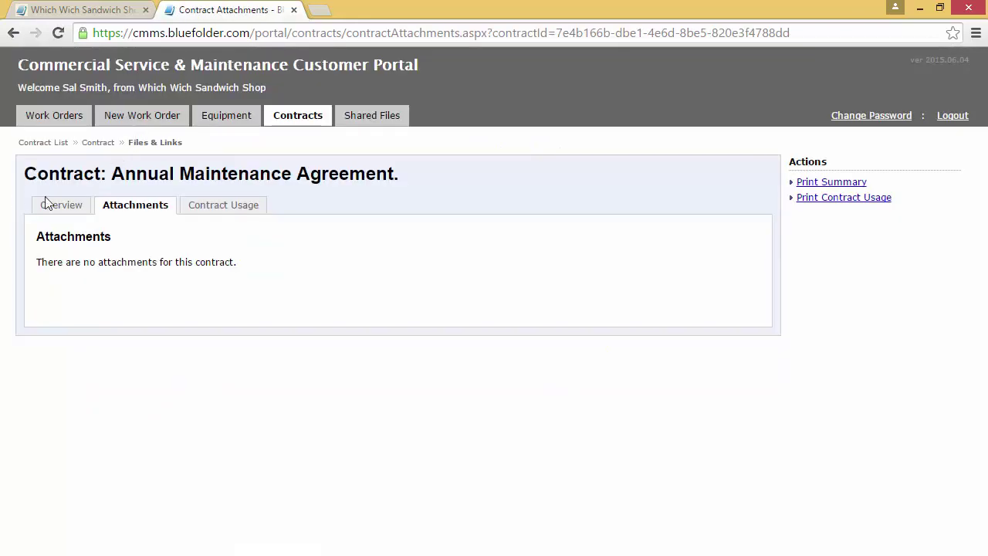
left_click(226, 207)
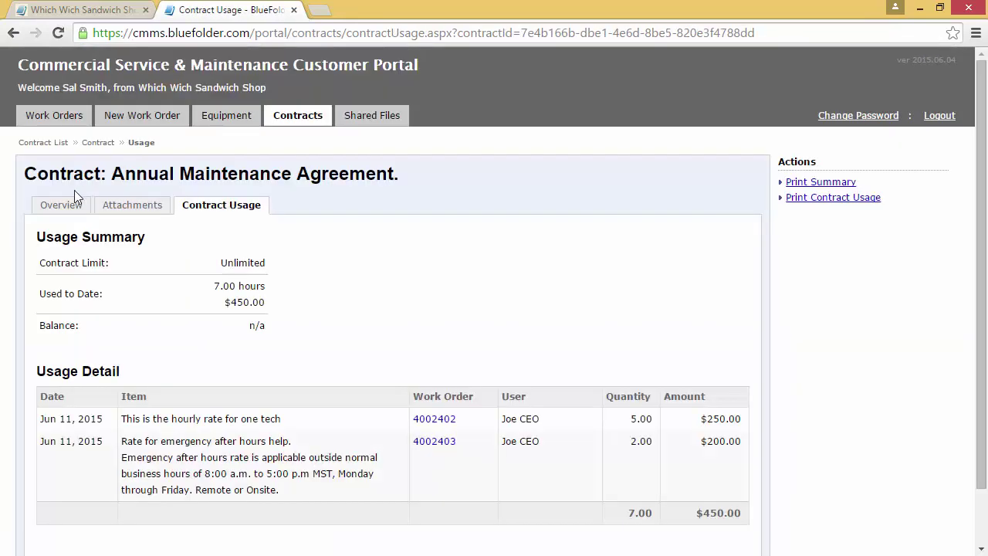
Open the "Furnace is making a loud noise" work order from the usage detail and review its overview and items
left_click(433, 444)
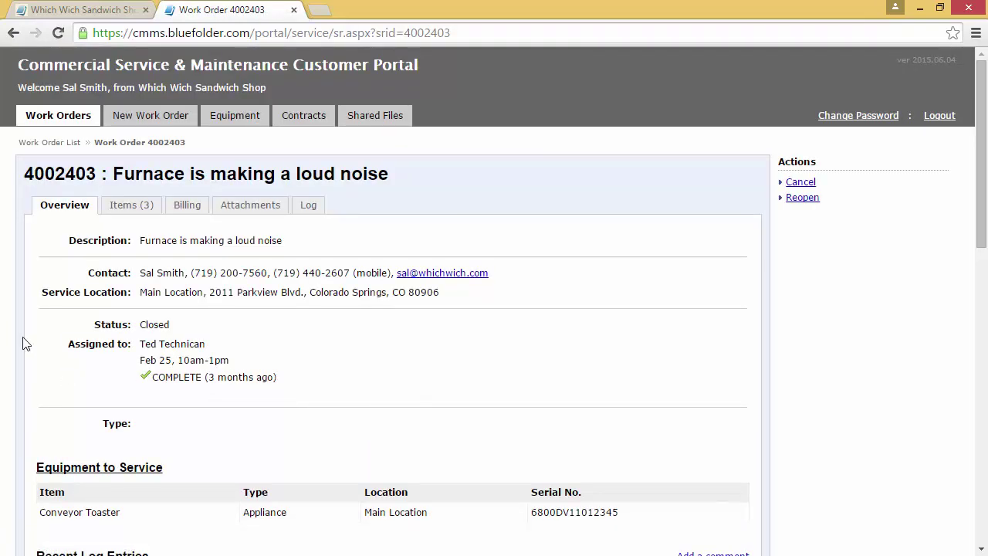
scroll(23, 344, "down", 2)
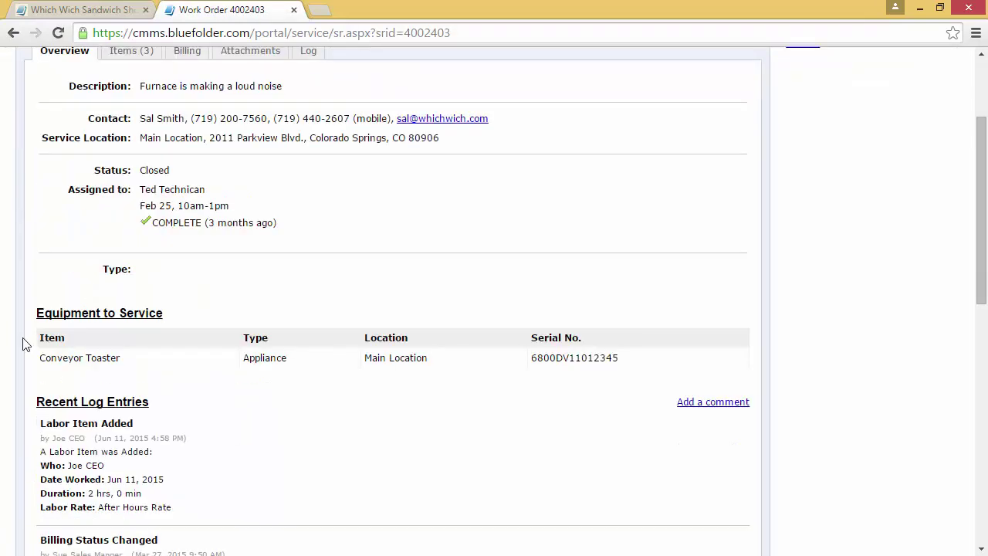
scroll(23, 343, "down", 3)
scroll(23, 343, "up", 3)
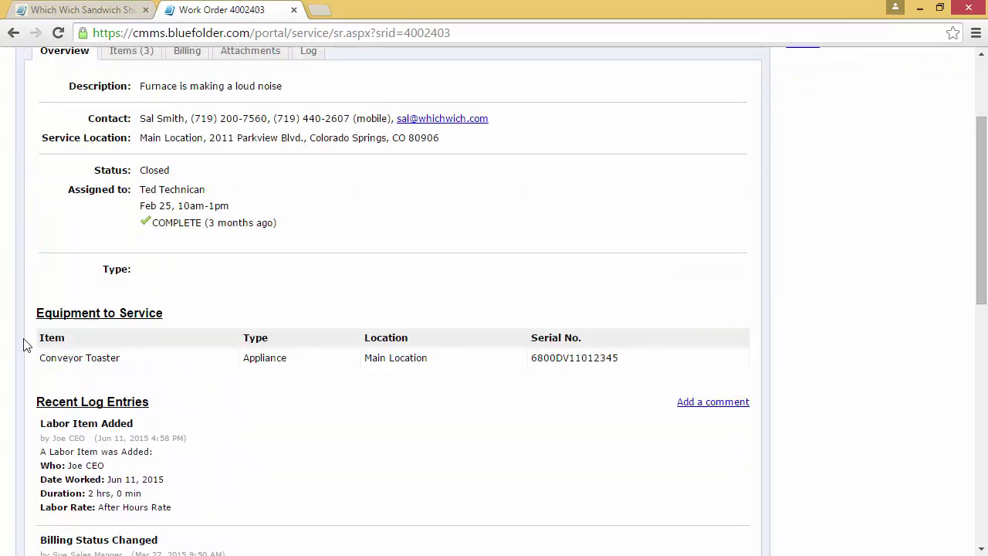
scroll(23, 344, "up", 2)
left_click(117, 212)
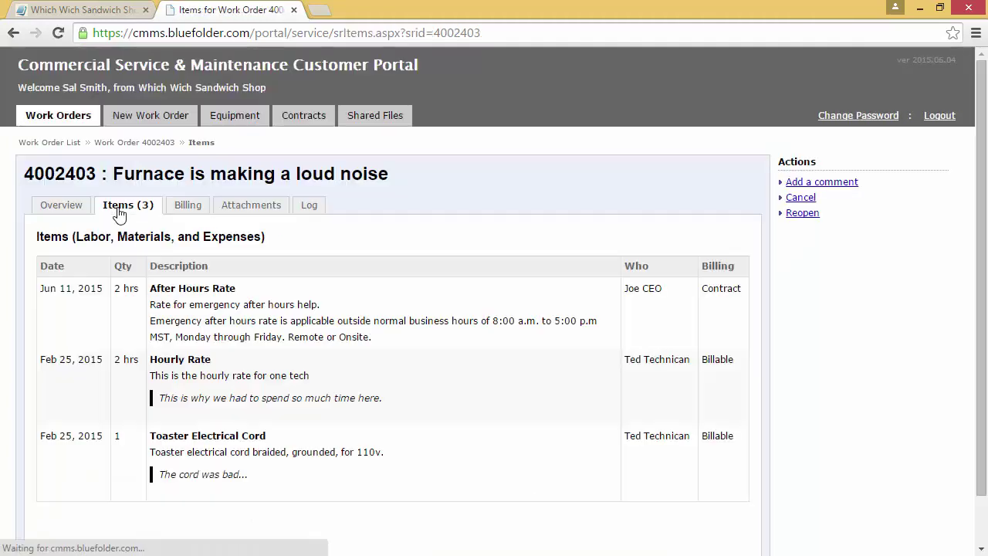
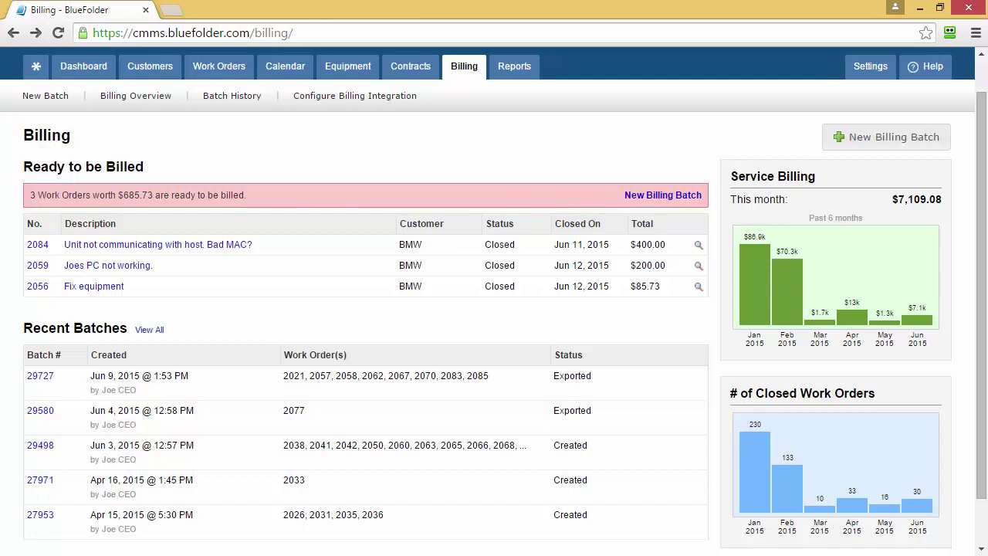
Review the most recent billing batch's options and invoices, and view the May 2015 service billing report from the billing overview
left_click(40, 376)
scroll(17, 388, "down", 1)
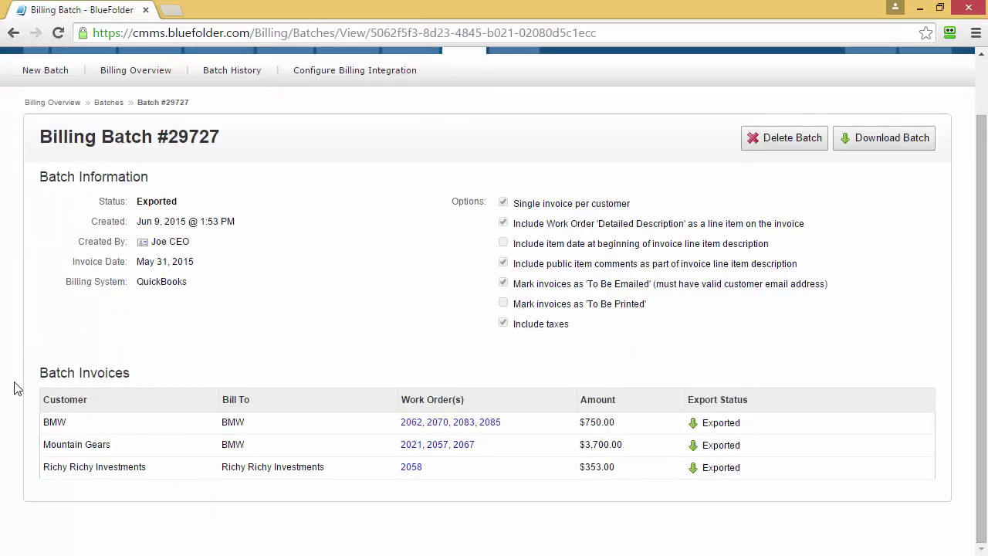
key("alt+Left")
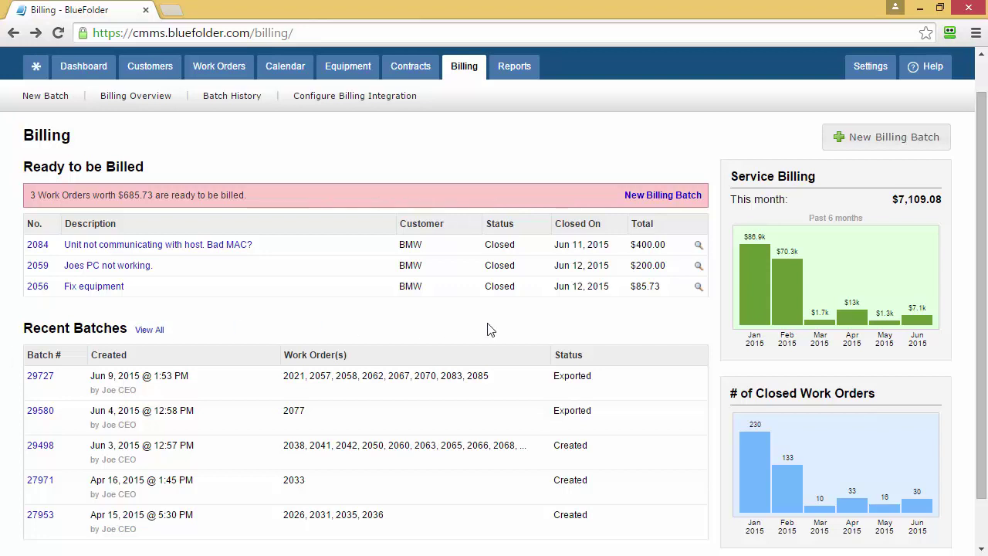
left_click(885, 329)
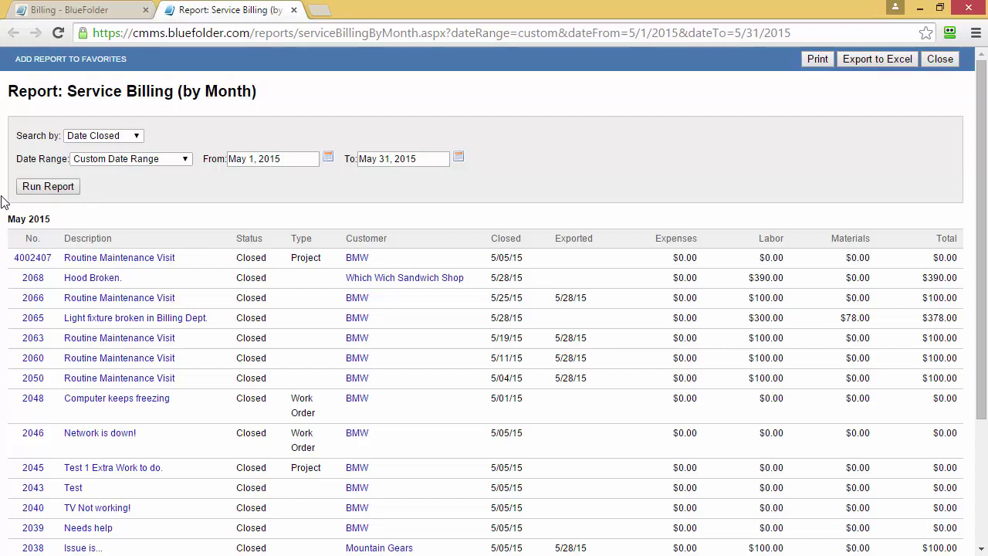
key("ctrl+w")
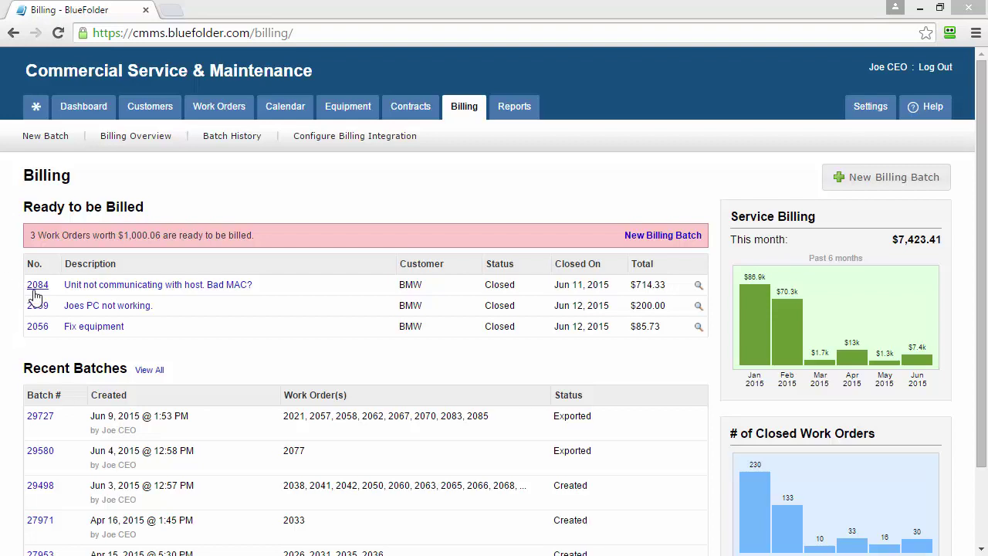
Review the billing summary and totals of the "Unit not communicating with host. Bad MAC?" work order and open its customer, BMW
left_click(36, 288)
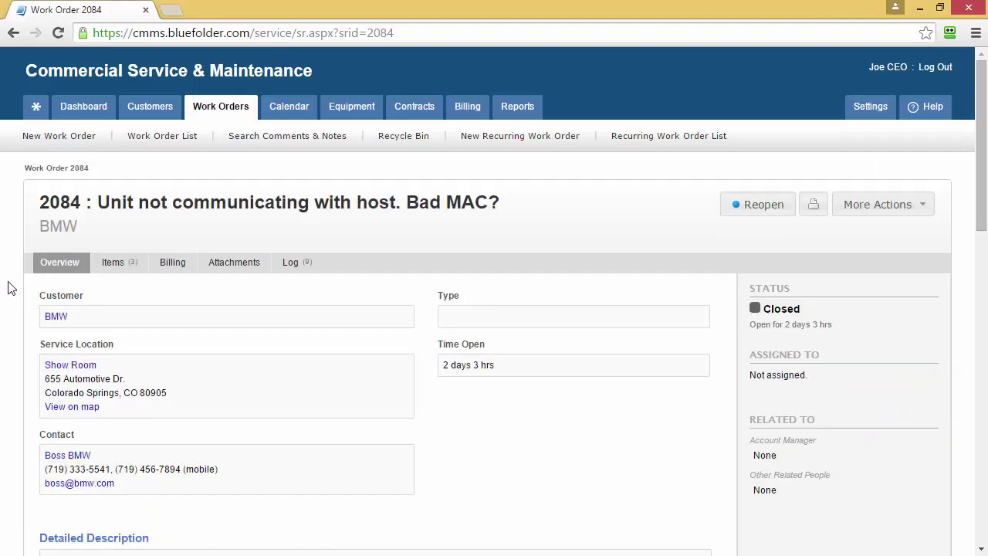
left_click(157, 267)
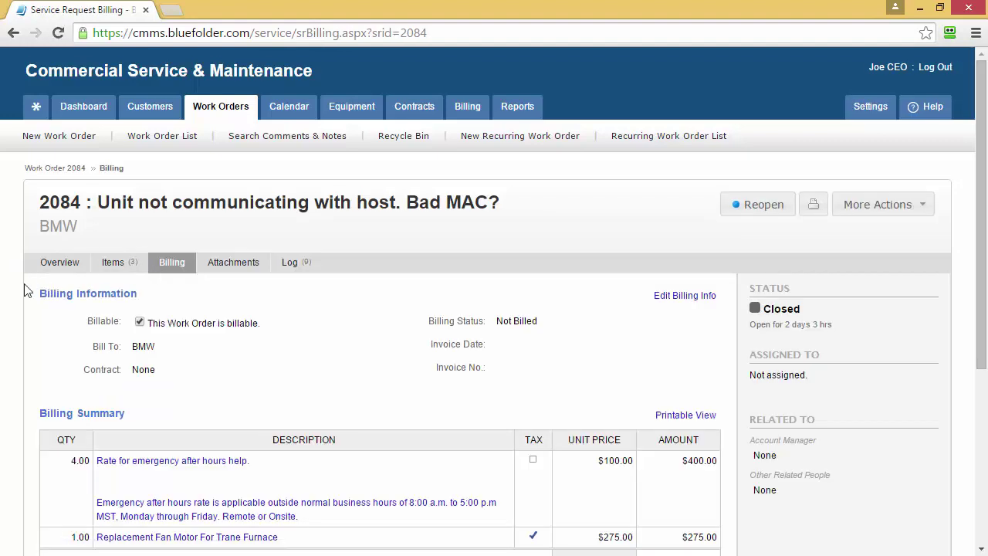
scroll(10, 301, "down", 2)
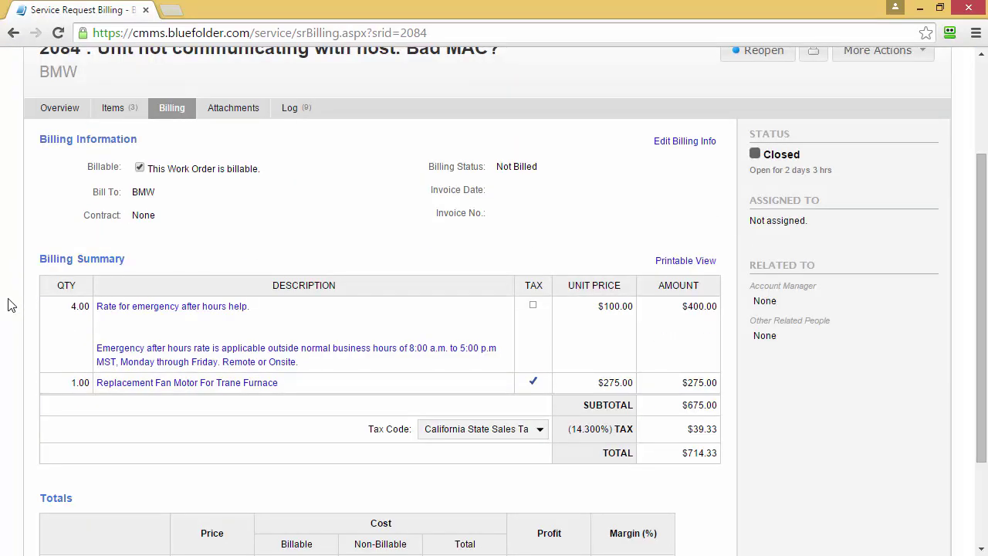
scroll(10, 305, "down", 2)
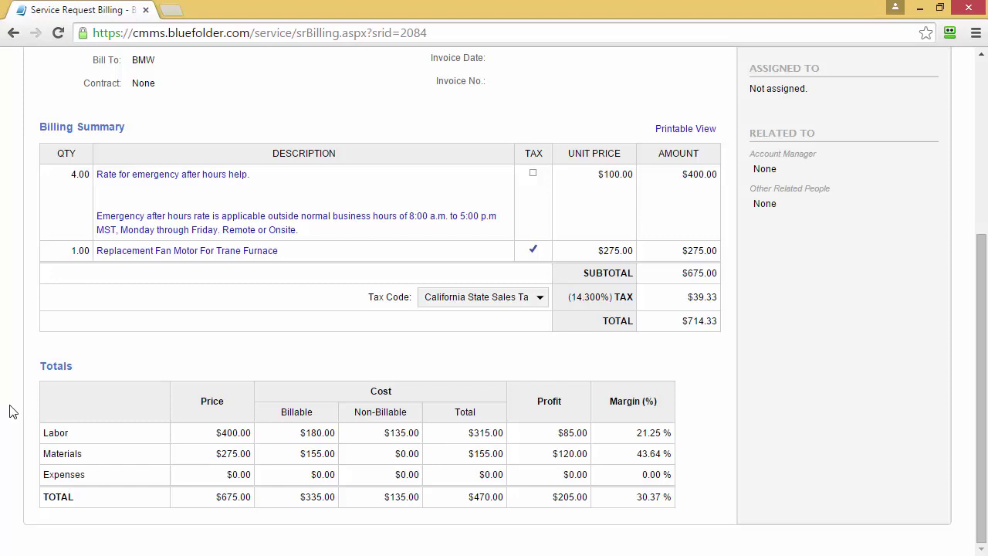
scroll(10, 411, "up", 4)
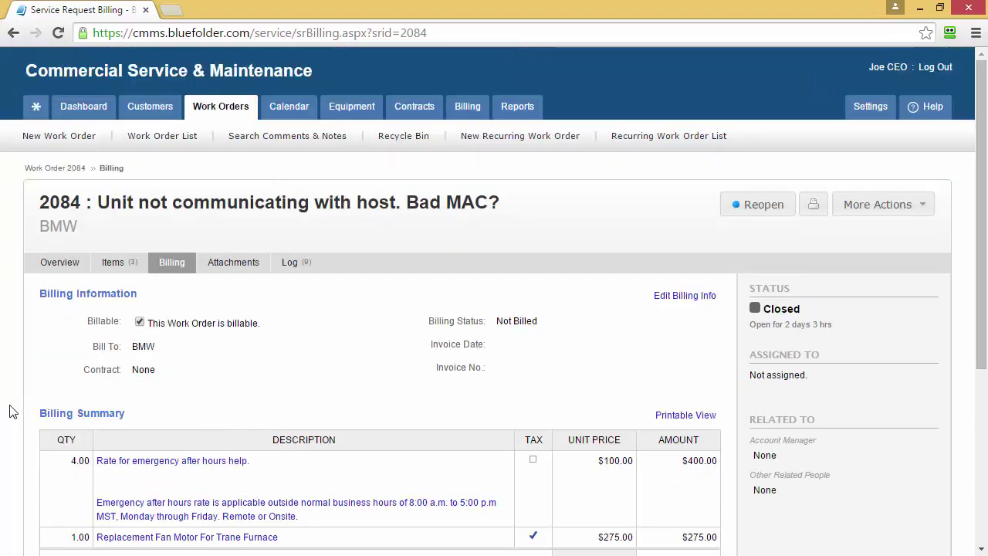
left_click(45, 230)
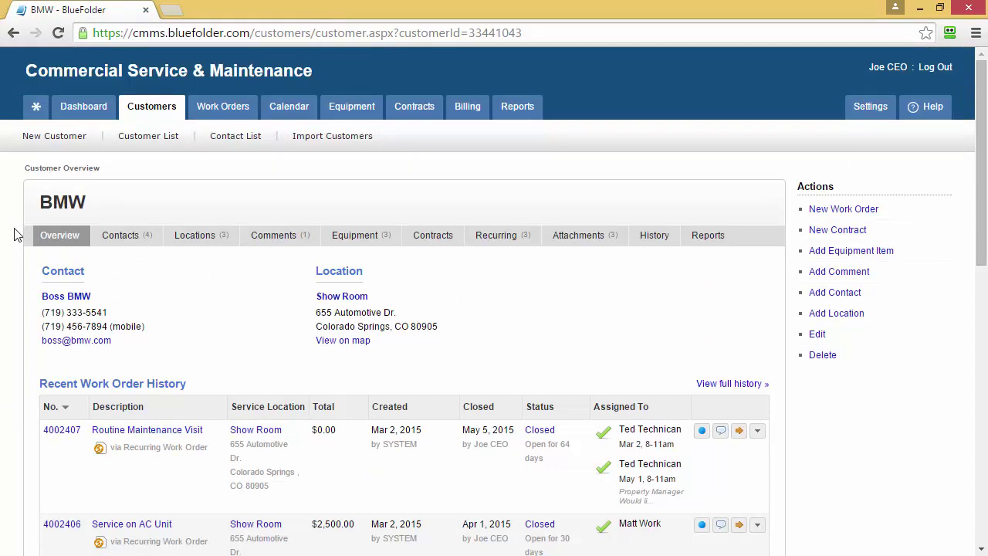
View BMW's Profitability by Item Type report from the customer's reports, and close it
left_click(709, 247)
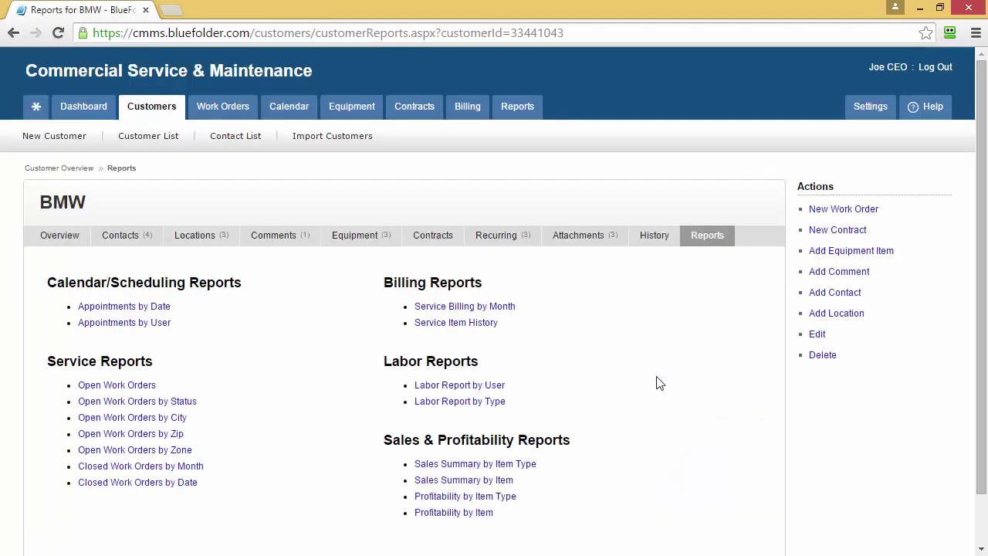
left_click(438, 511)
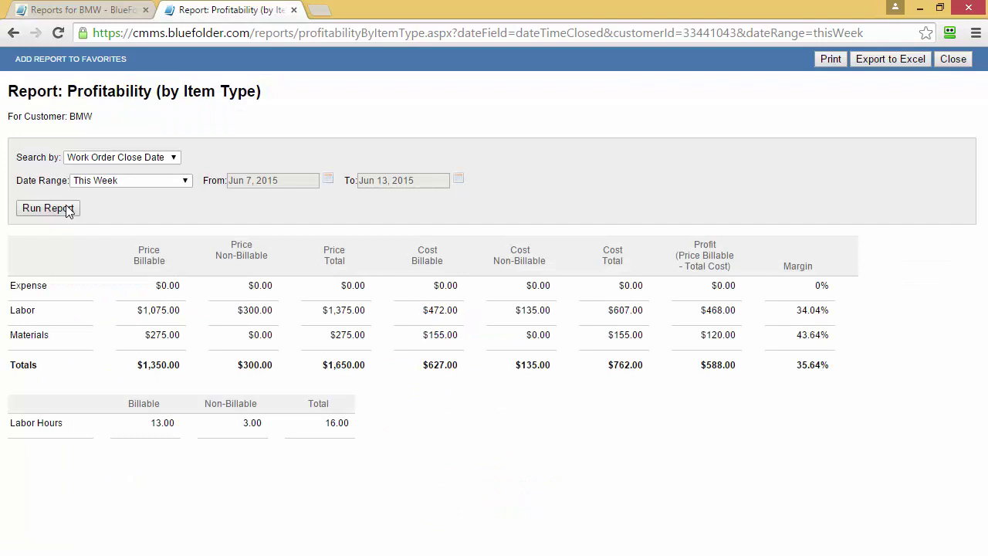
key("ctrl+w")
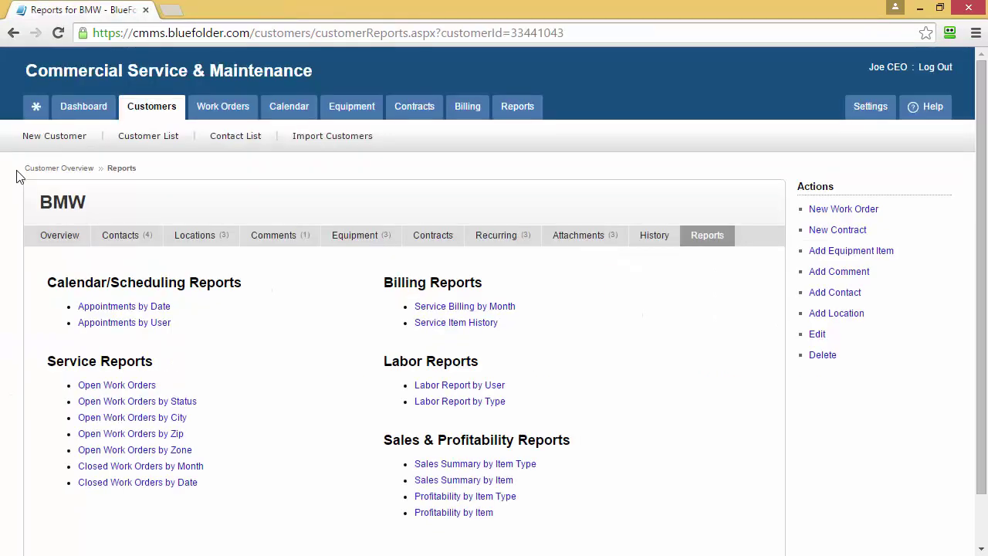
Review the available report categories on the Reports page, through Sales & Profitability and Labor & Expense Reports
left_click(526, 109)
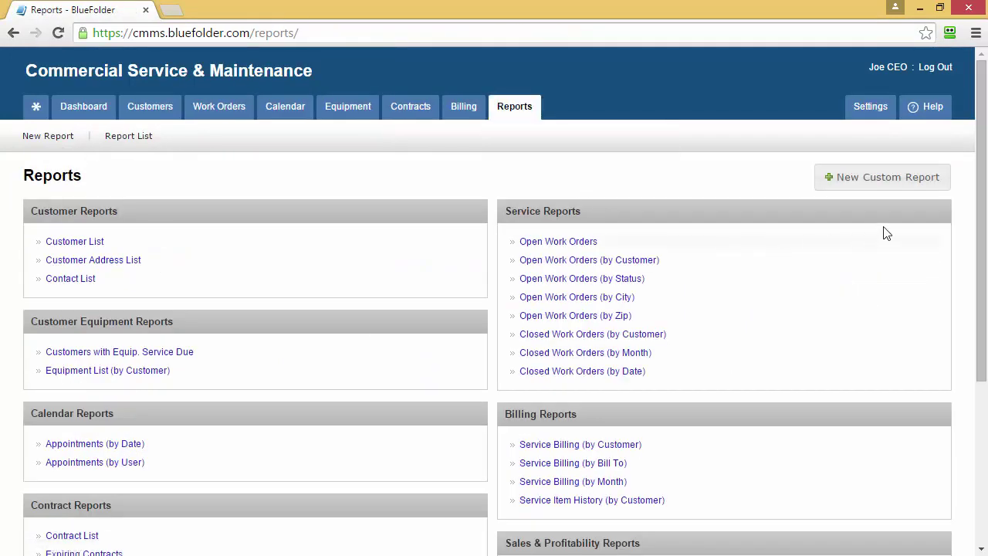
left_click_drag(985, 197, 985, 351)
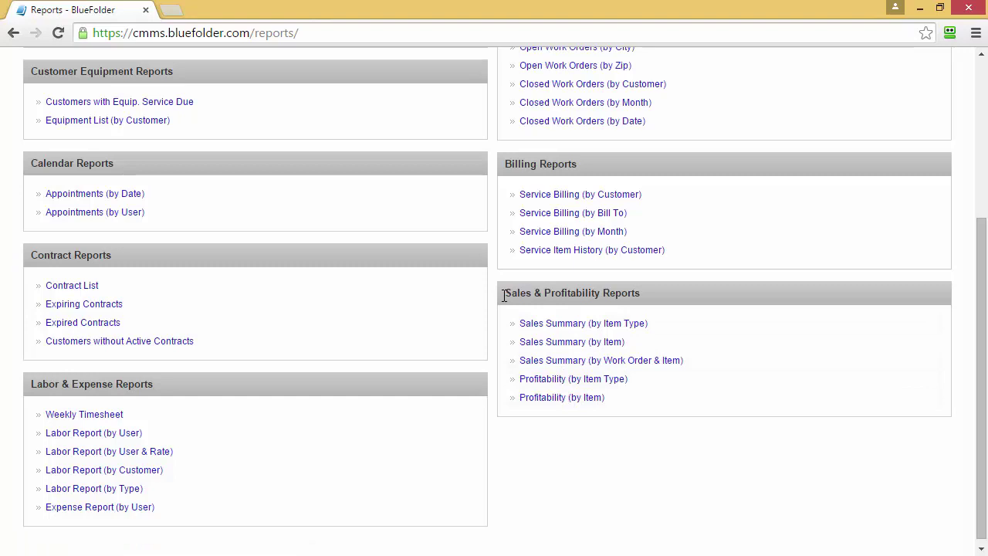
scroll(504, 296, "up", 4)
left_click(856, 183)
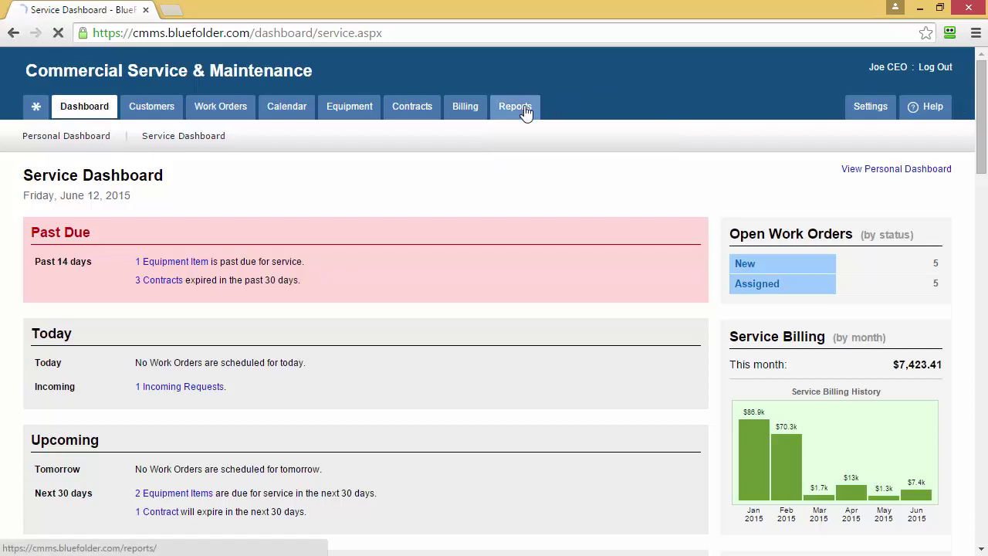
View the Weekly Timesheet report from the Labor & Expense Reports, and close it
left_click(525, 110)
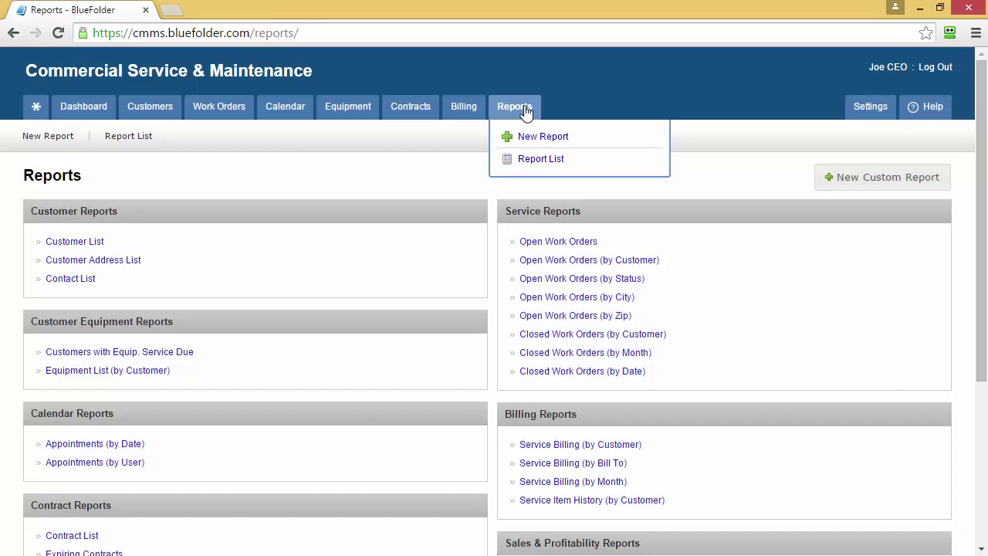
scroll(231, 322, "down", 3)
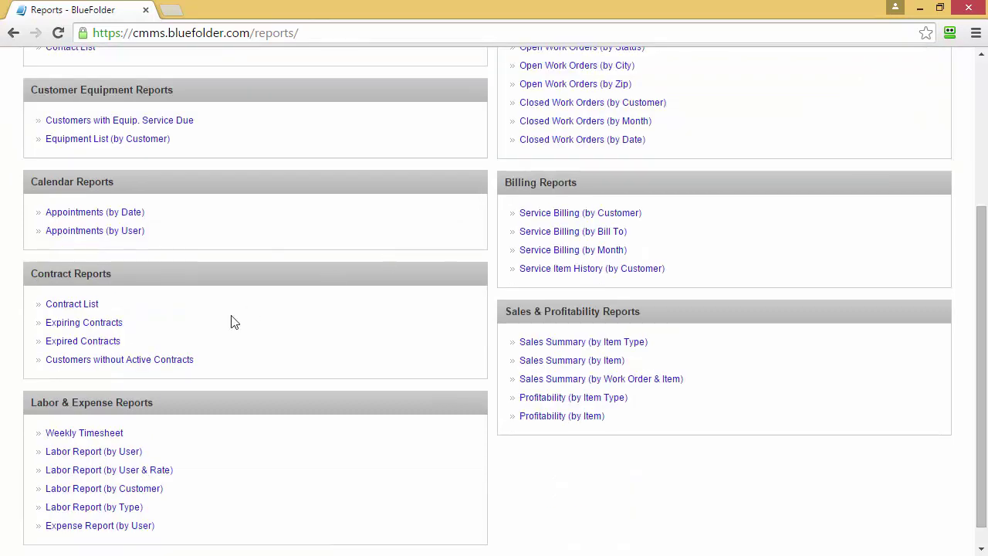
left_click(57, 435)
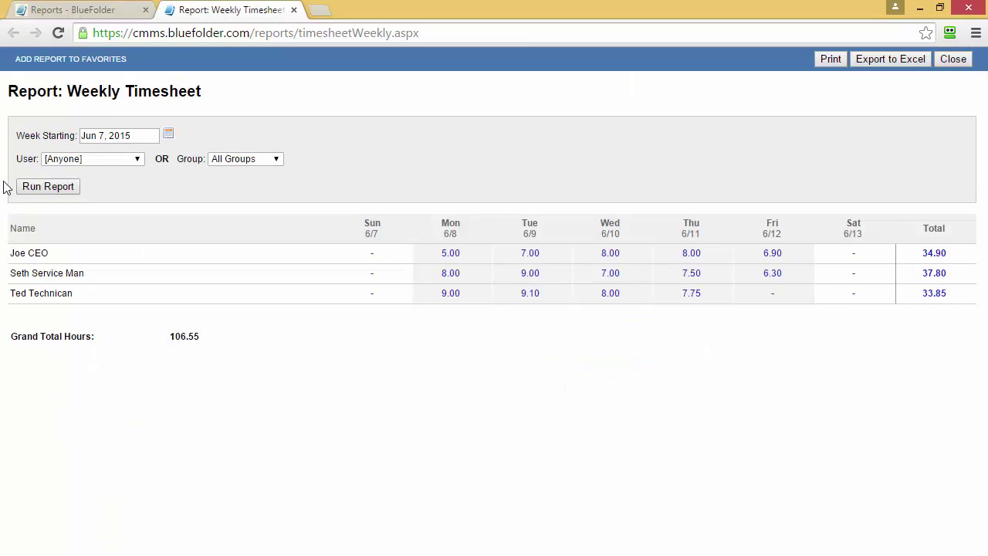
left_click(953, 58)
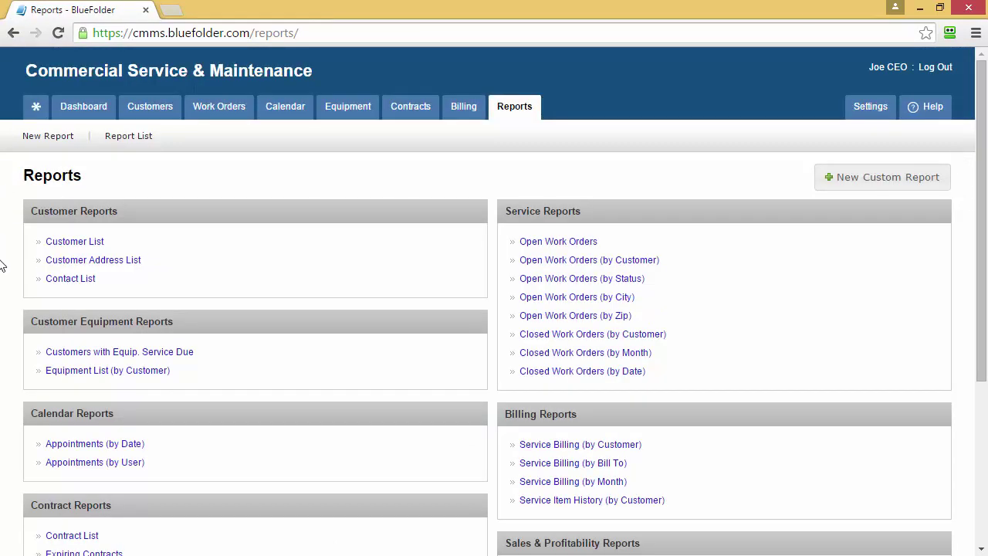
Run the Service Billing (by Customer) report for This Month, review the listed work orders, and close it
left_click(572, 446)
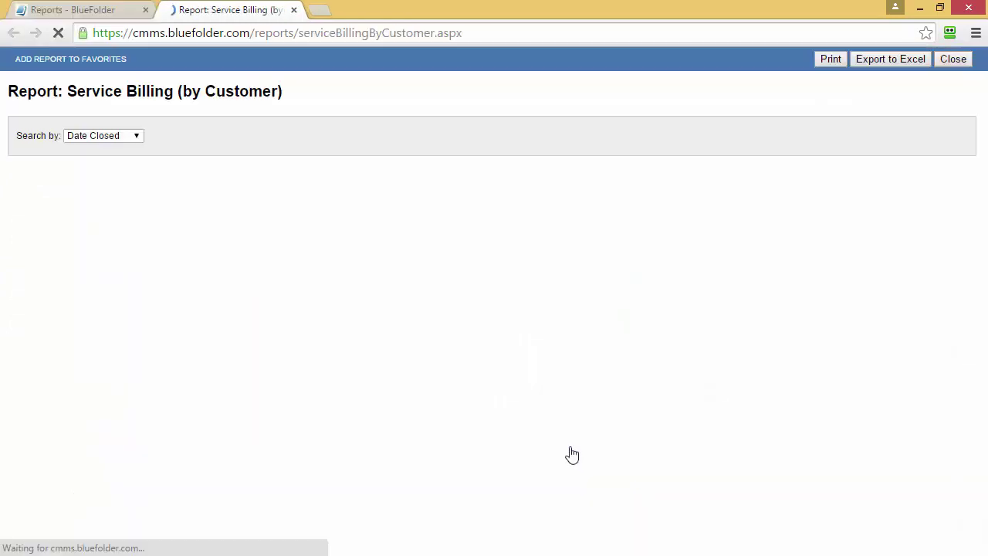
left_click(93, 159)
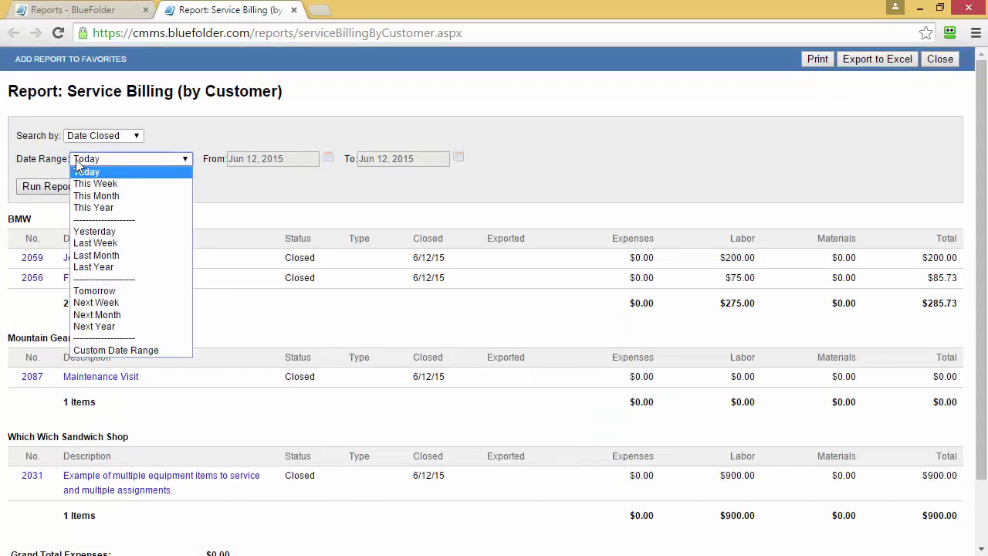
left_click(85, 197)
left_click(69, 188)
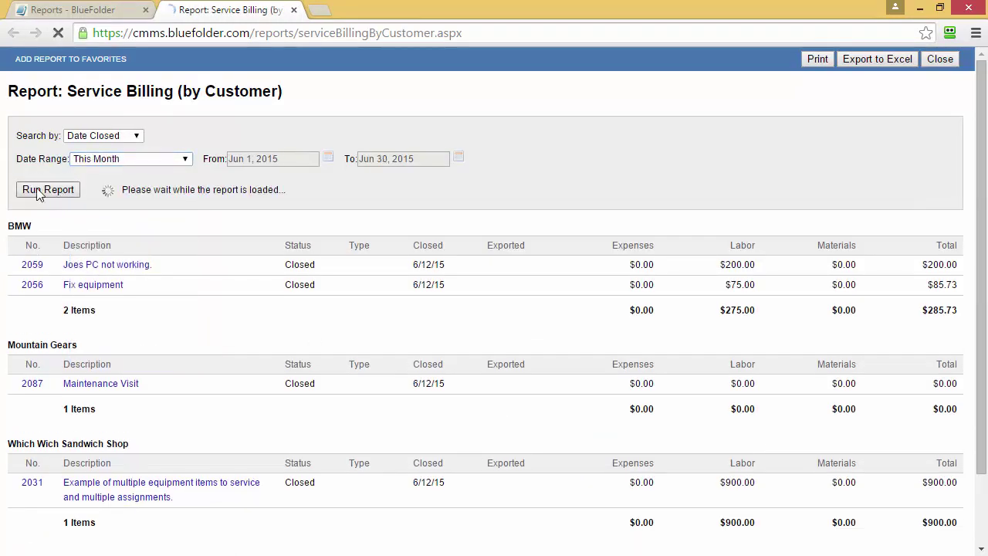
scroll(4, 247, "down", 5)
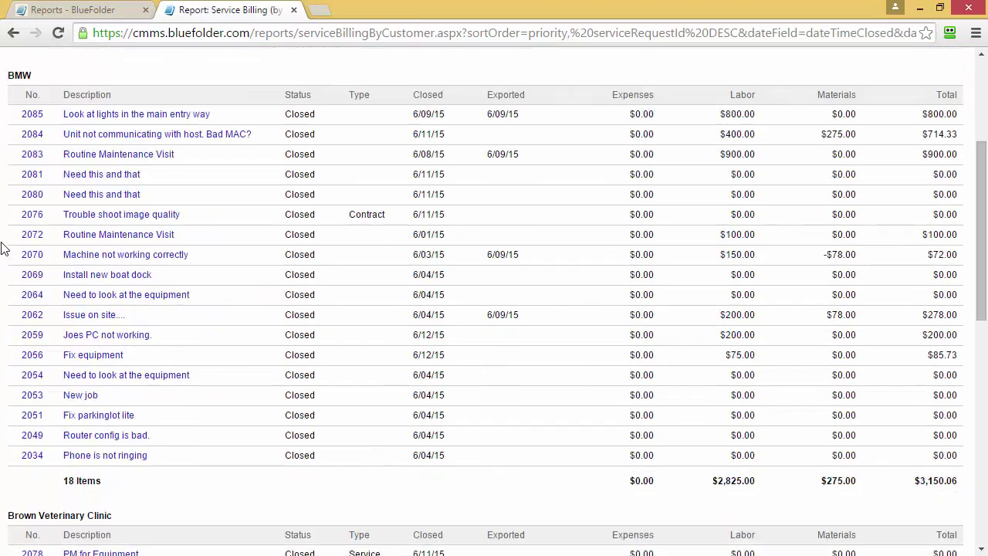
scroll(4, 248, "down", 1)
scroll(3, 248, "up", 6)
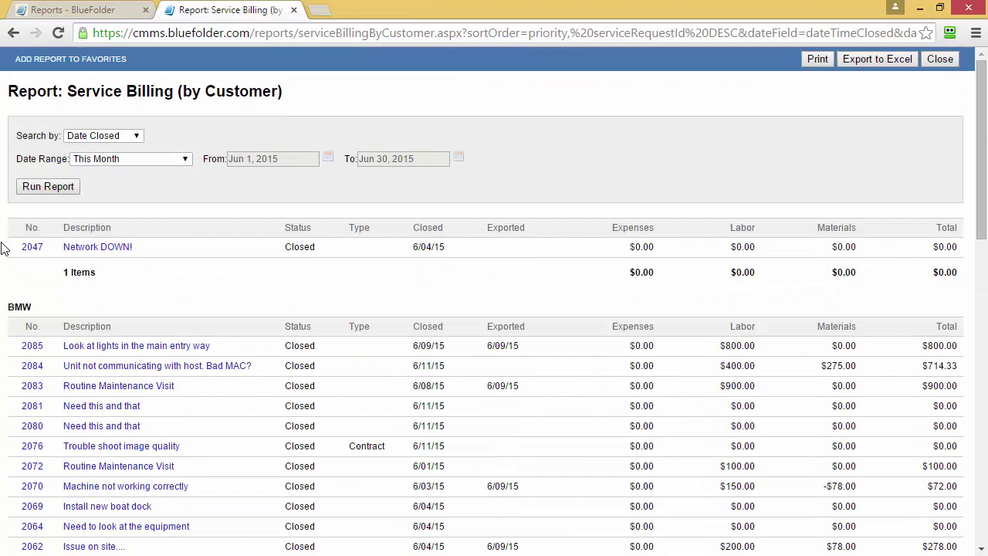
left_click(941, 59)
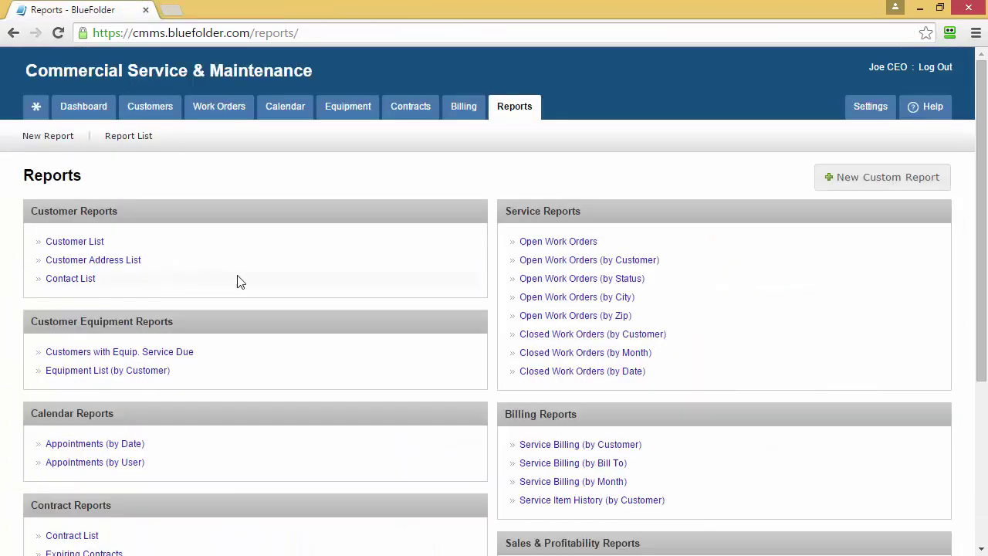
View the Sales Summary (by Work Order & Item) report, check its search and date range choices, and close it
left_click_drag(981, 142, 981, 291)
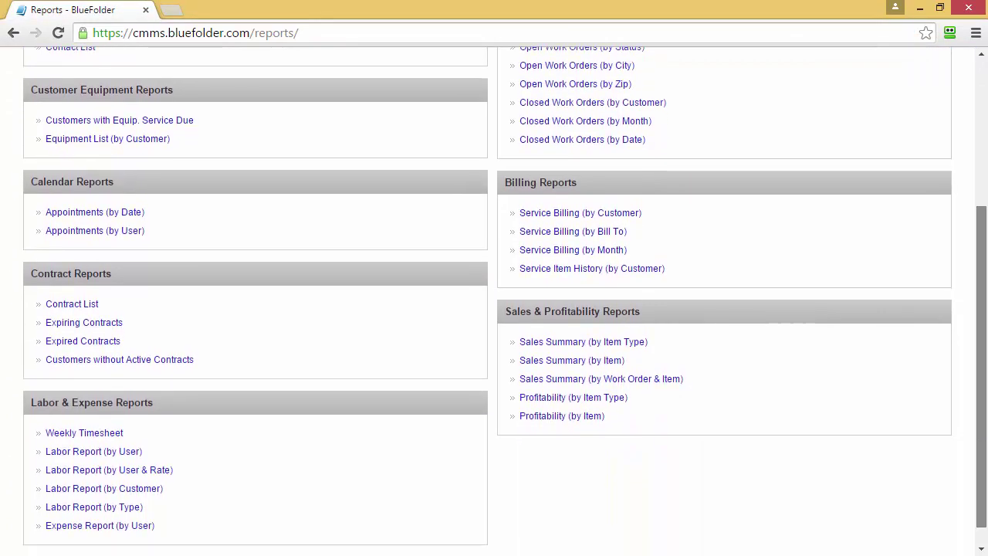
left_click(630, 379)
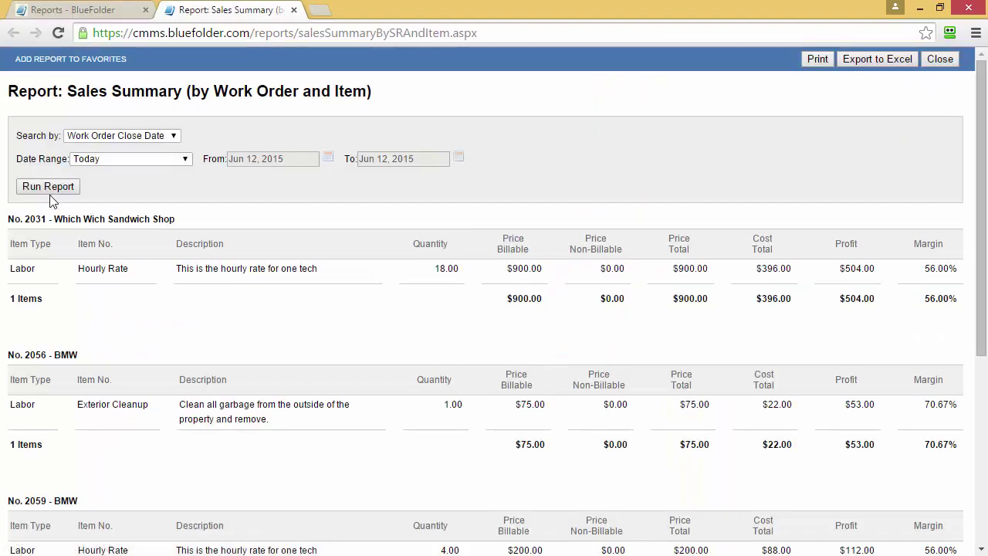
left_click(80, 162)
left_click(66, 160)
left_click(176, 137)
left_click(193, 136)
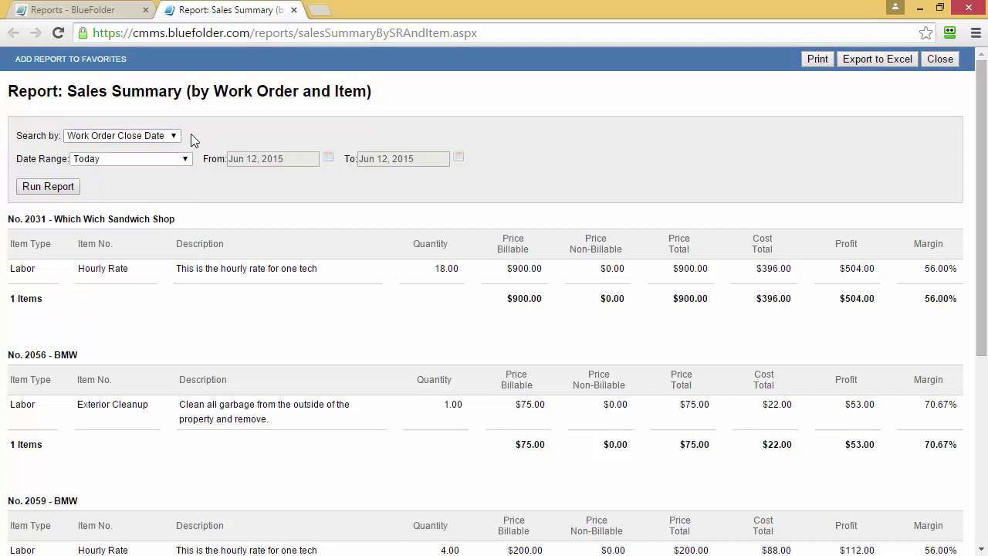
left_click(189, 159)
left_click(212, 186)
left_click(938, 62)
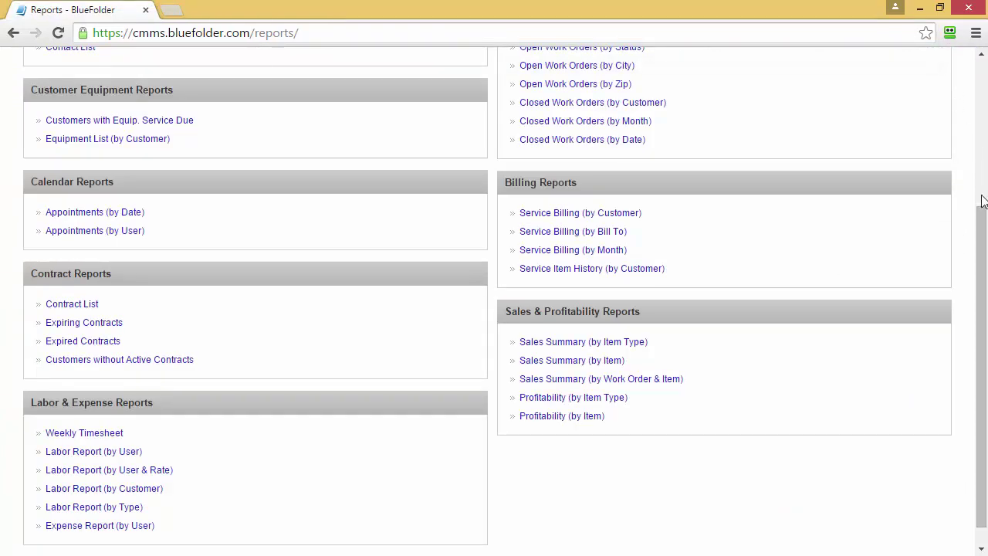
Open a new custom report to examine its setup steps, datasets and role permissions
scroll(982, 200, "up", 3)
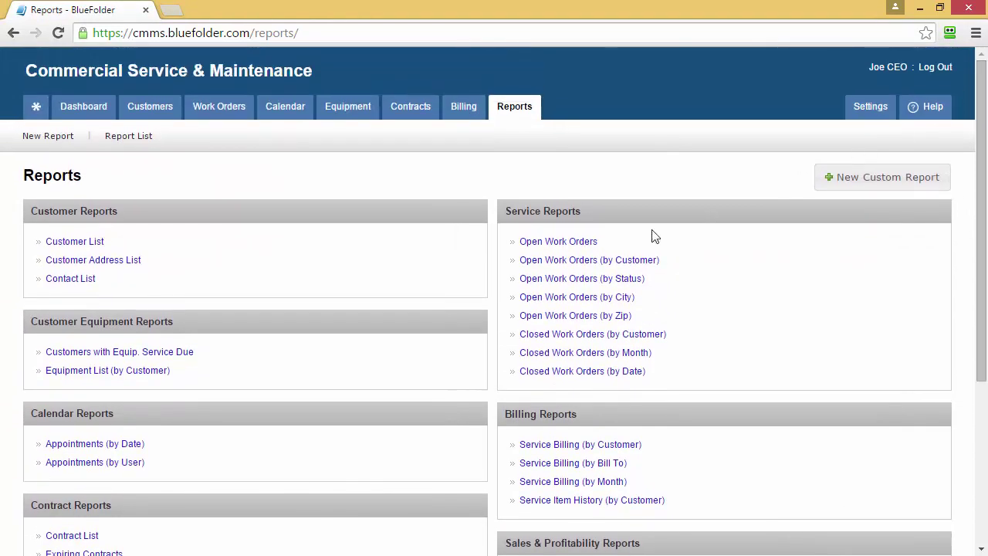
left_click(834, 178)
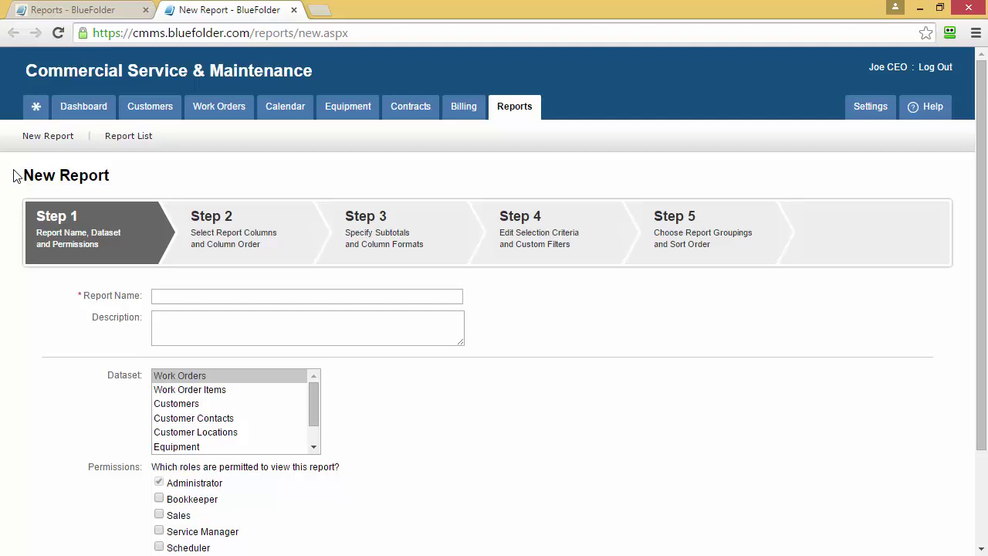
Open the BMW customer's report list and its Open Work Orders report
left_click(139, 116)
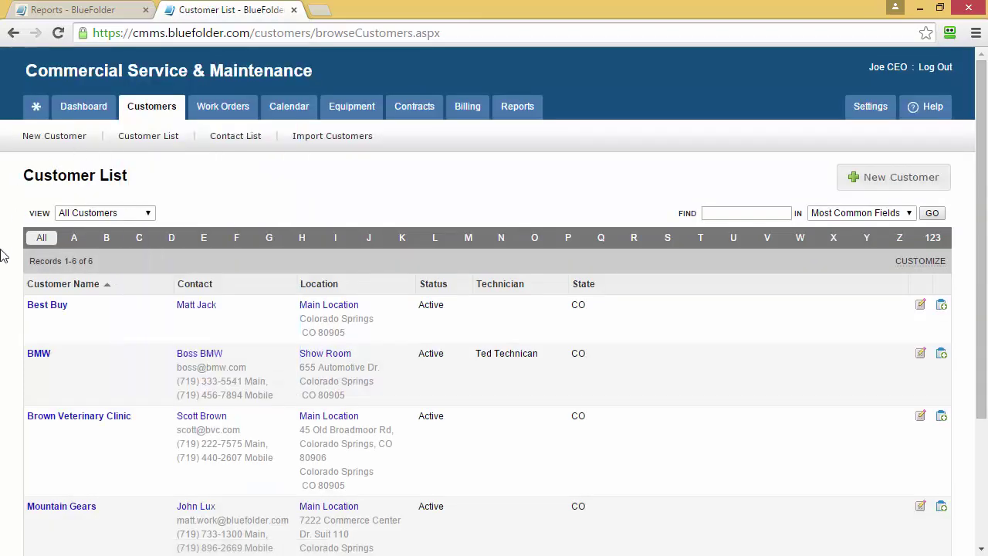
left_click(38, 354)
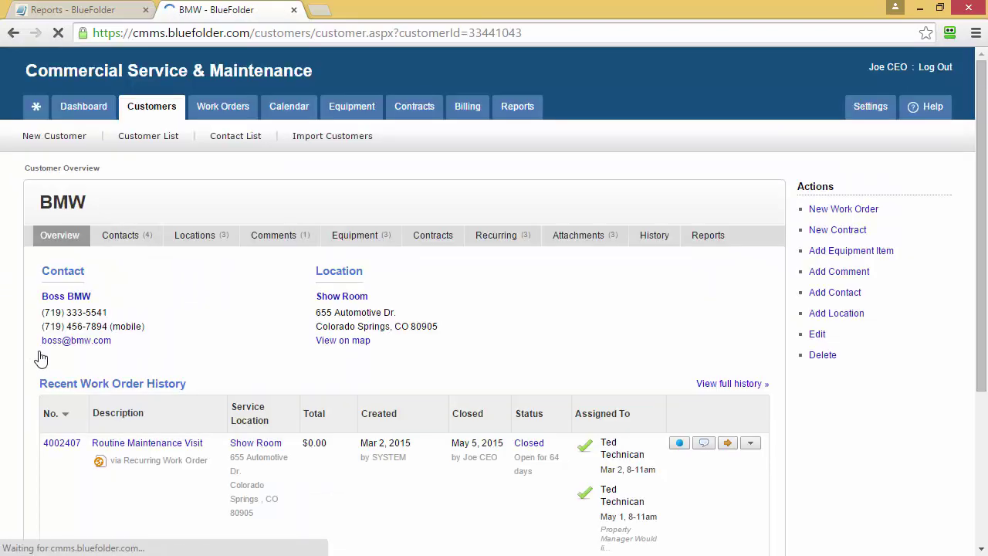
left_click(714, 243)
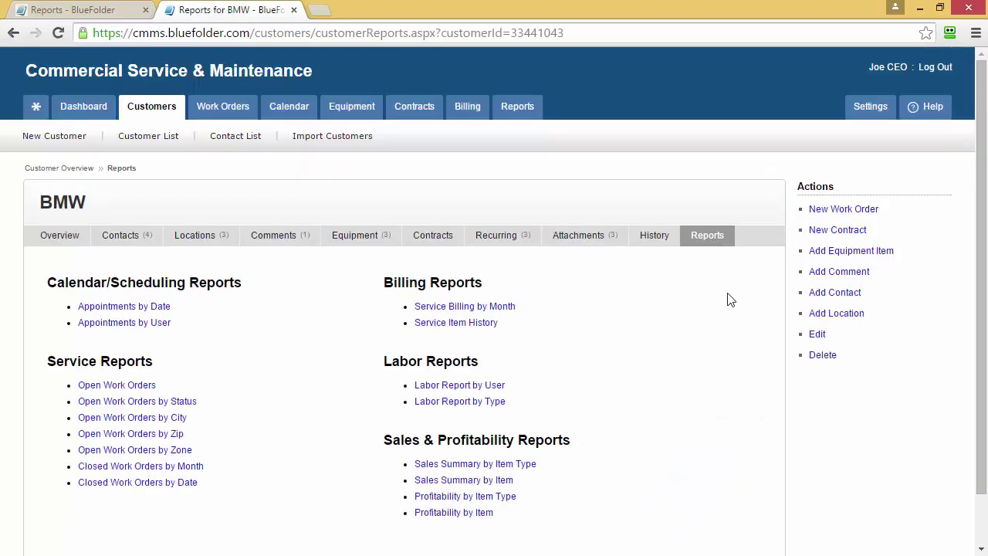
left_click(88, 390)
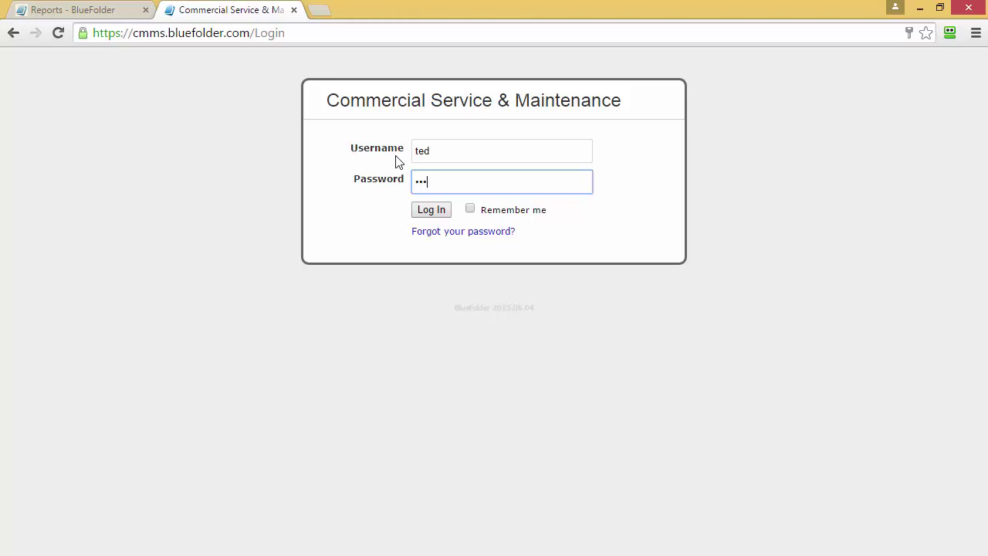
Log in with the technician's account, view the Weekly Timesheet report, and return to the technician's report list
left_click(447, 210)
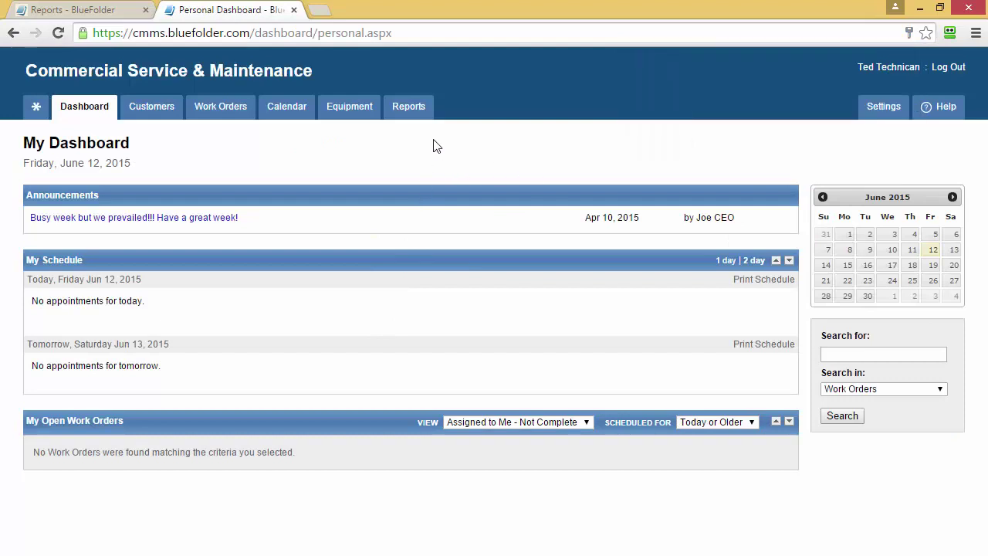
left_click(409, 106)
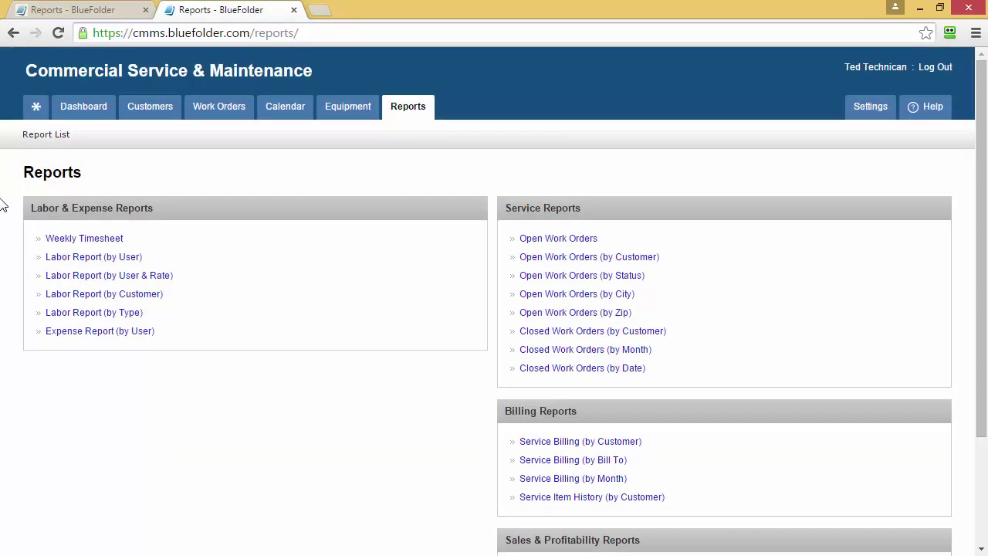
left_click(74, 240)
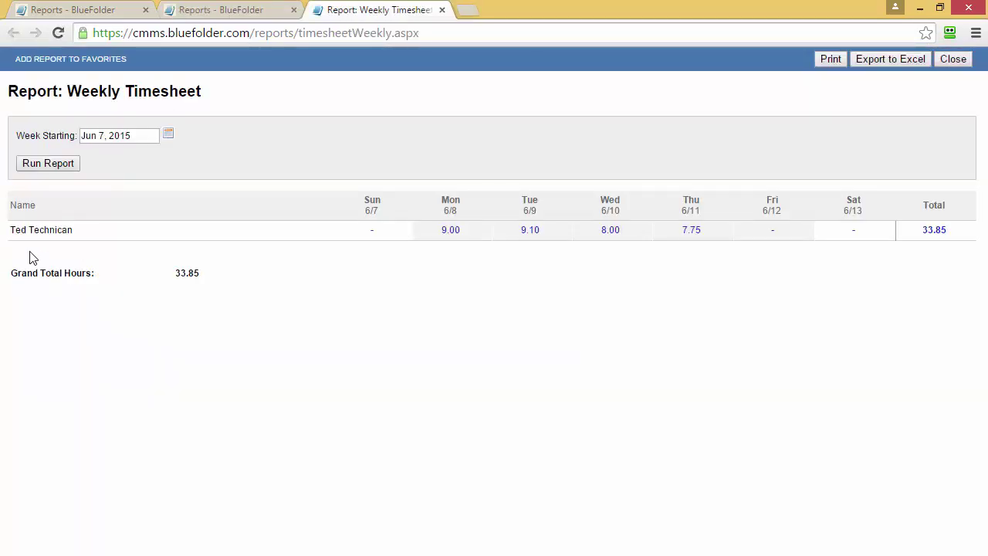
key("ctrl+shift+Tab")
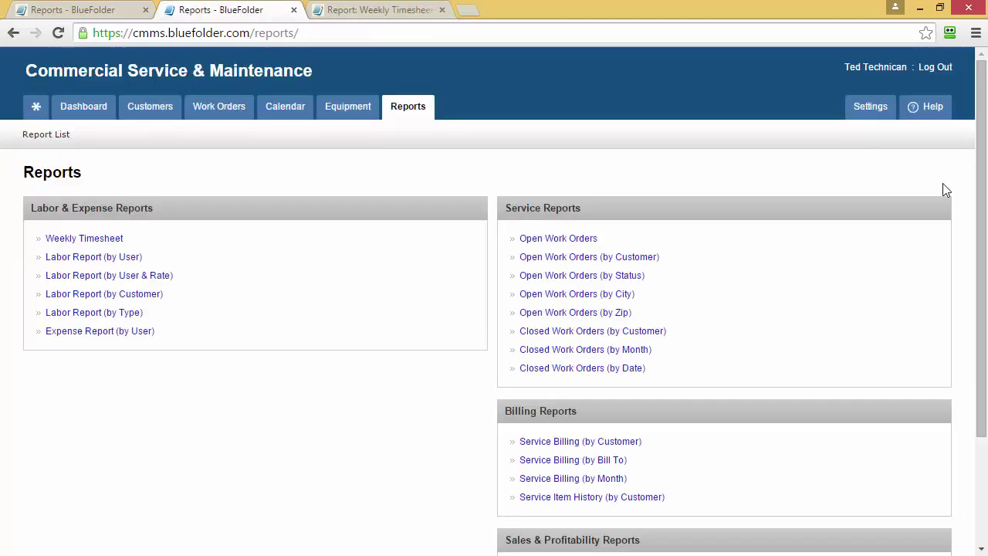
Add the technician's Open Work Orders report to the favorites under its suggested name, and close the report
left_click(559, 239)
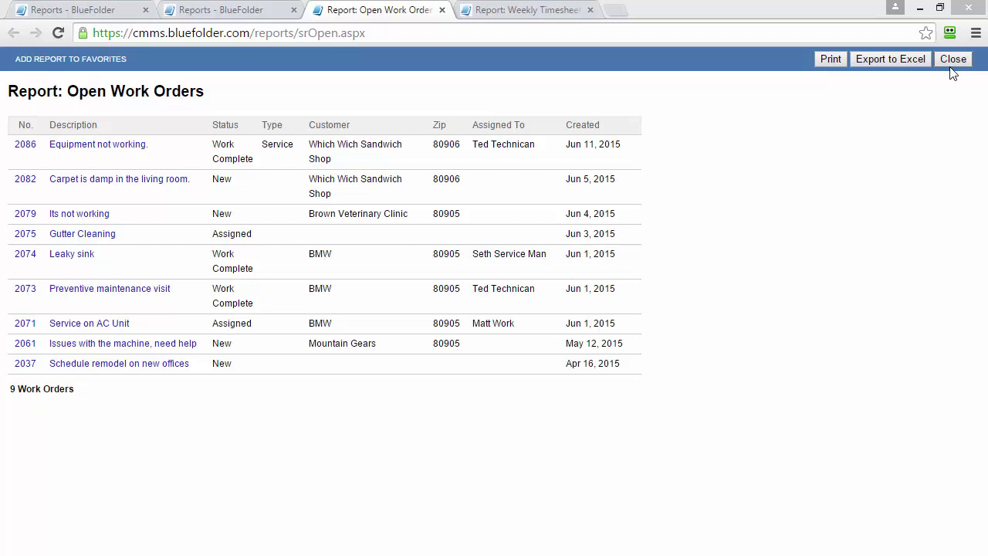
left_click(74, 62)
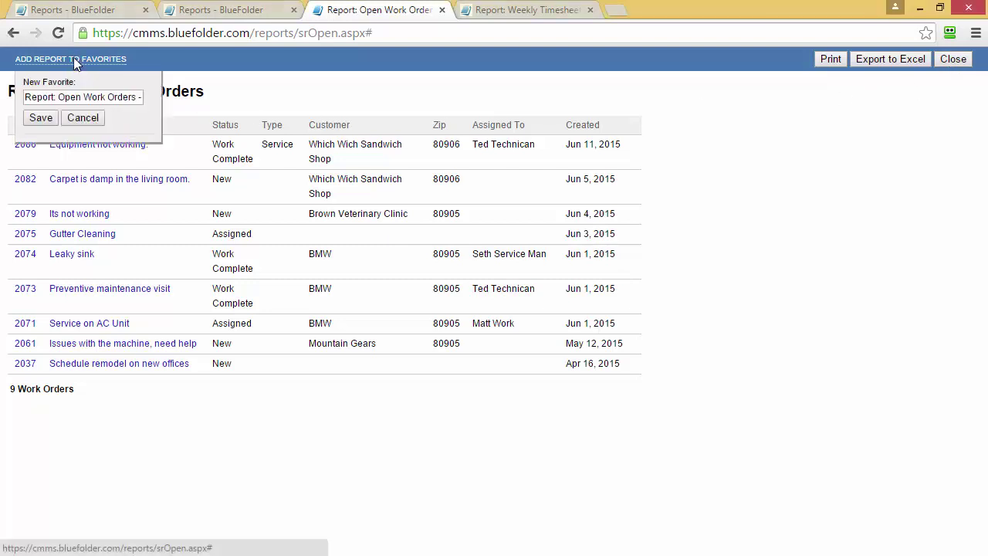
left_click(48, 119)
left_click(585, 131)
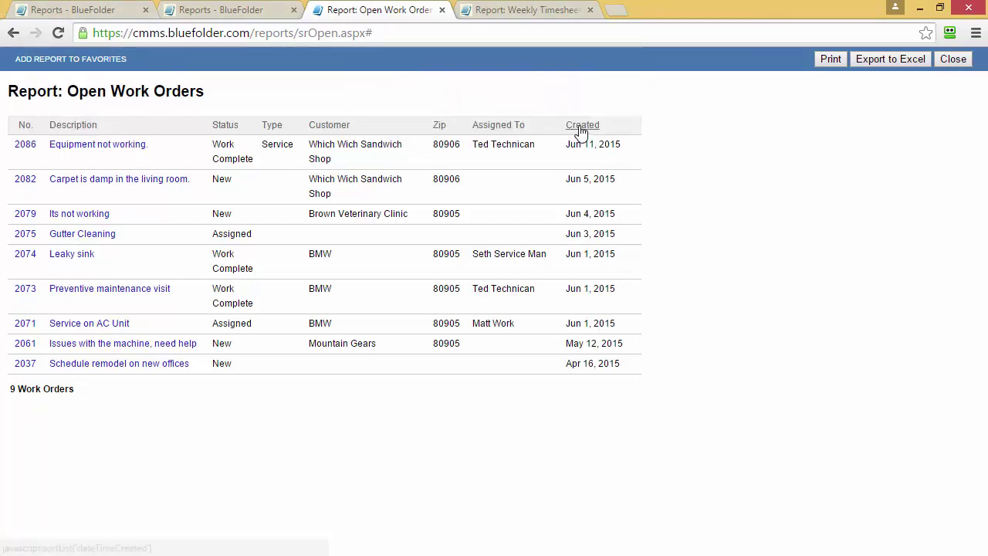
left_click(954, 61)
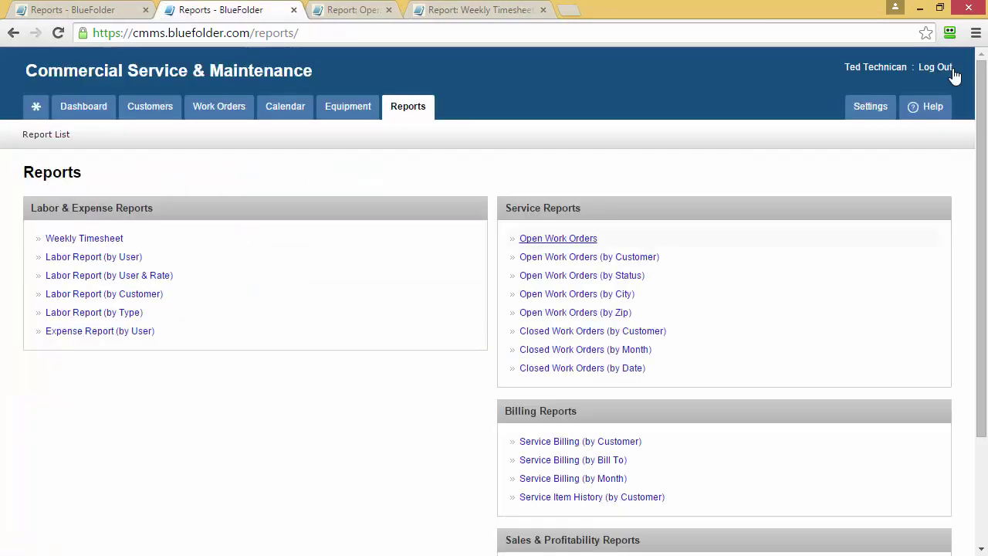
left_click(36, 110)
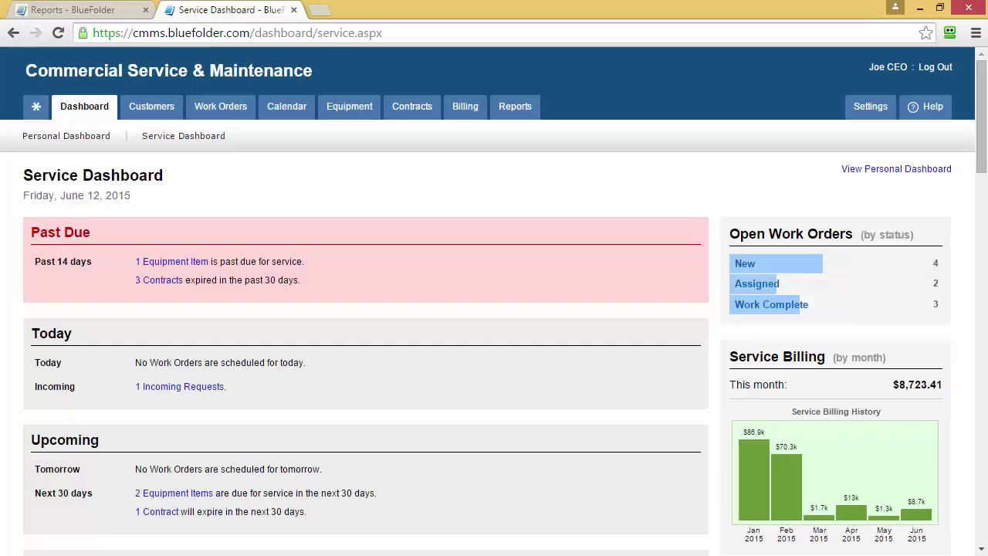
Open the account settings and view the personal profile and the general appearance settings
left_click(871, 107)
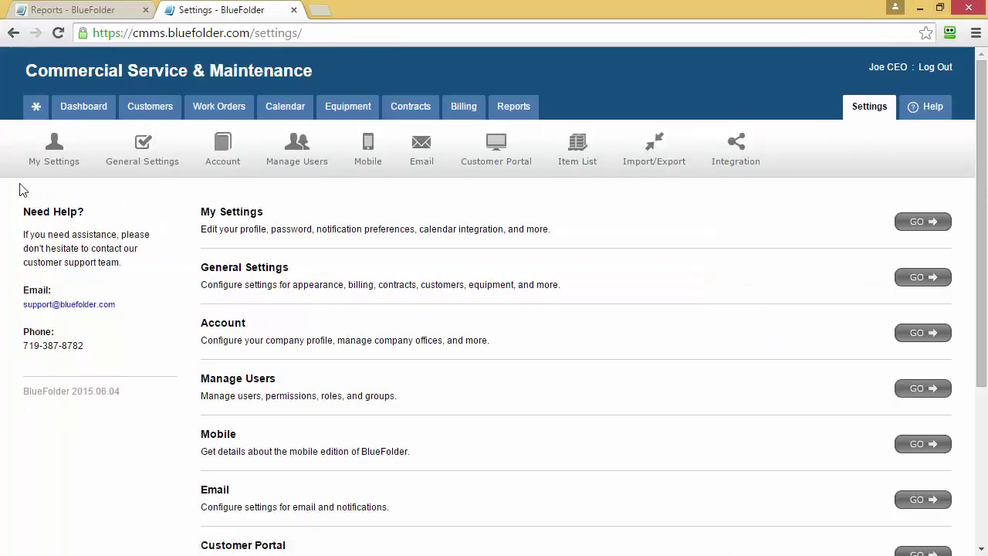
left_click(44, 164)
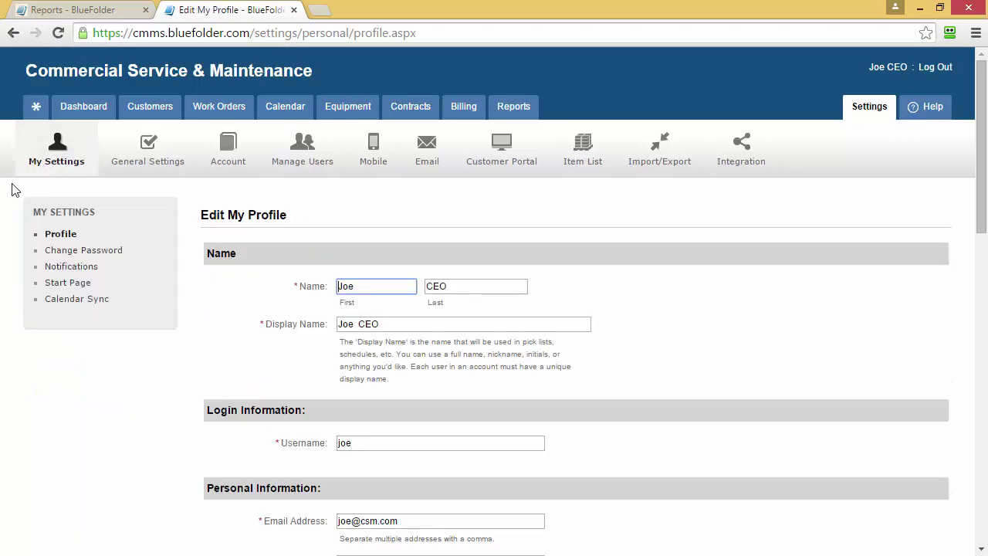
left_click(142, 162)
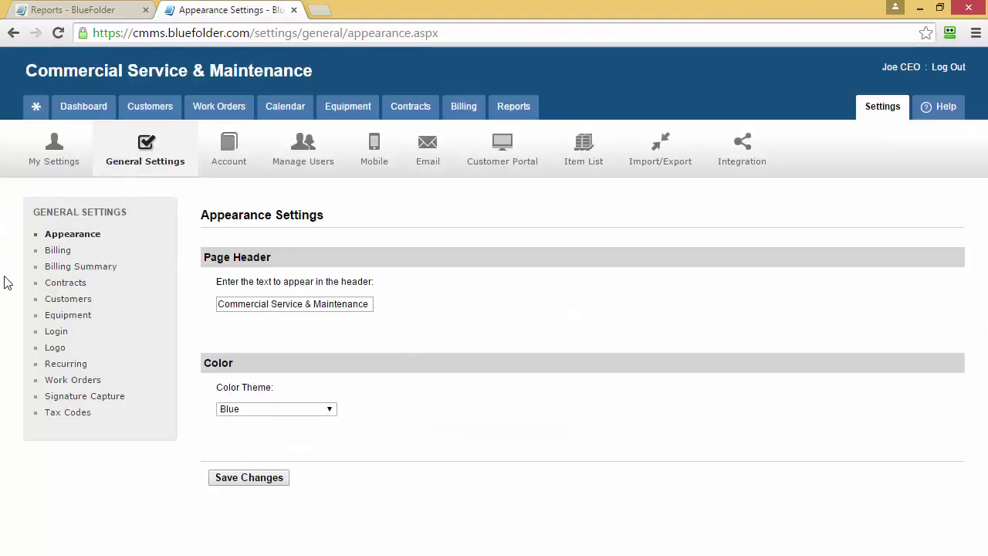
Examine the work order settings, including the vocabulary, labor intervals and built-in fields
left_click(68, 384)
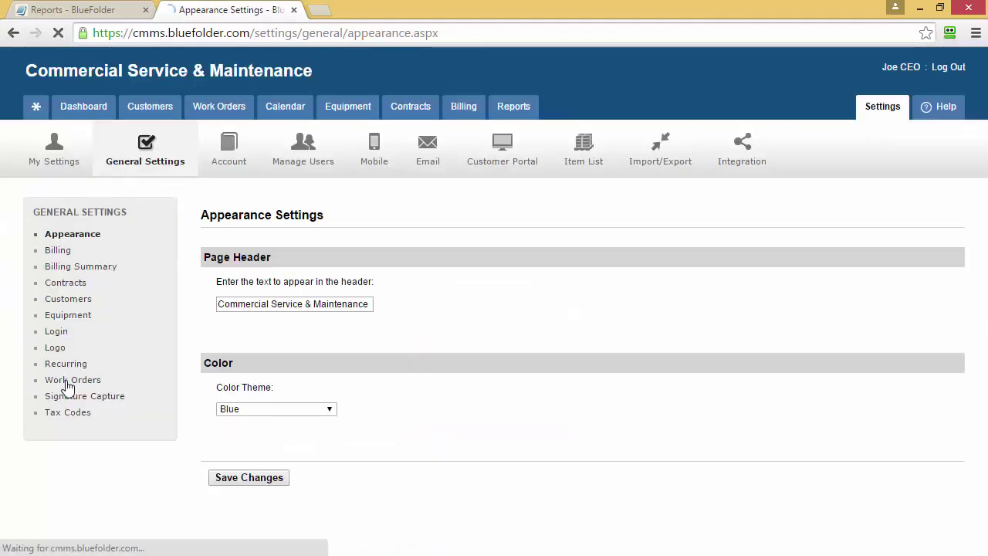
scroll(185, 444, "down", 3)
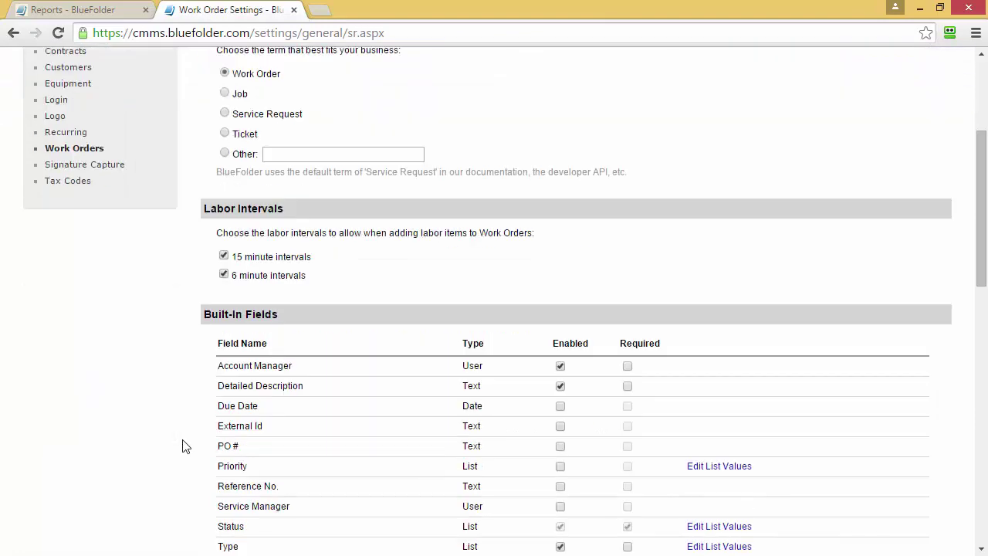
scroll(183, 446, "down", 3)
scroll(183, 446, "up", 5)
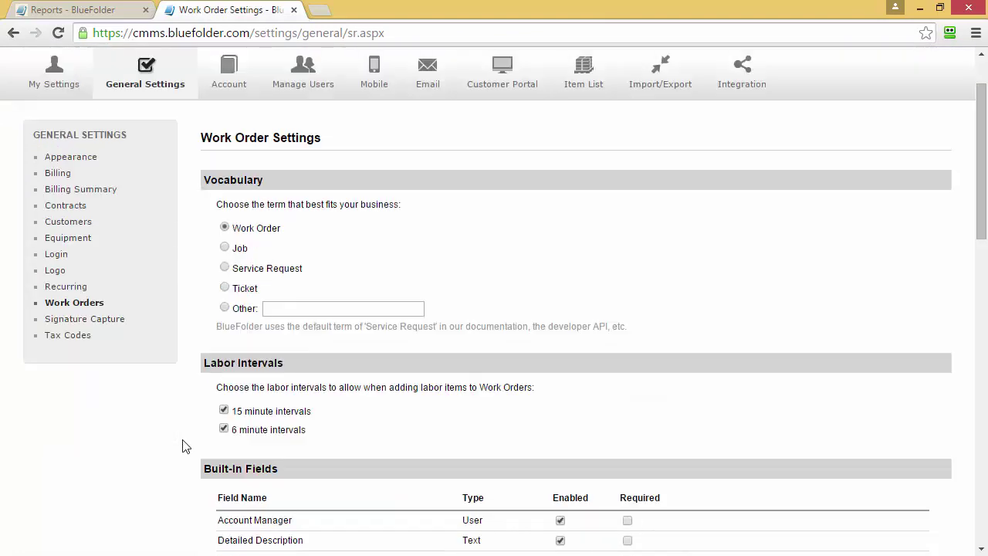
scroll(134, 250, "up", 1)
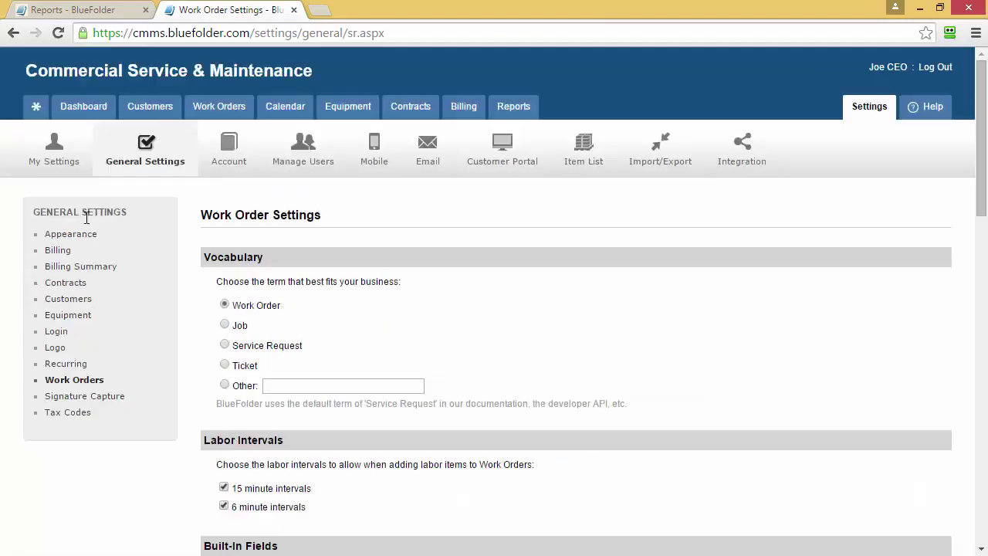
Examine the built-in and custom fields in the customer settings, and return to the appearance settings
left_click(48, 300)
scroll(3, 325, "down", 3)
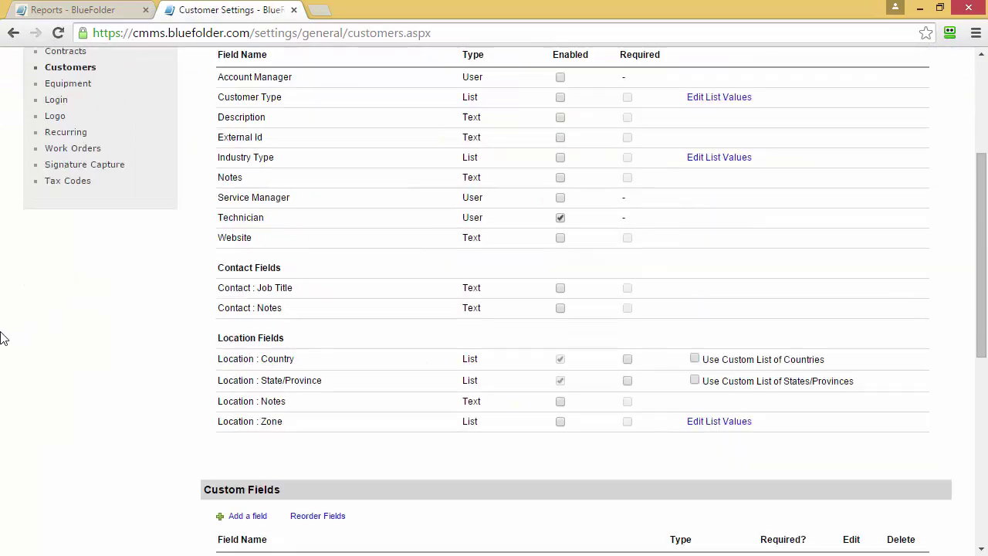
scroll(4, 338, "down", 2)
scroll(3, 338, "up", 3)
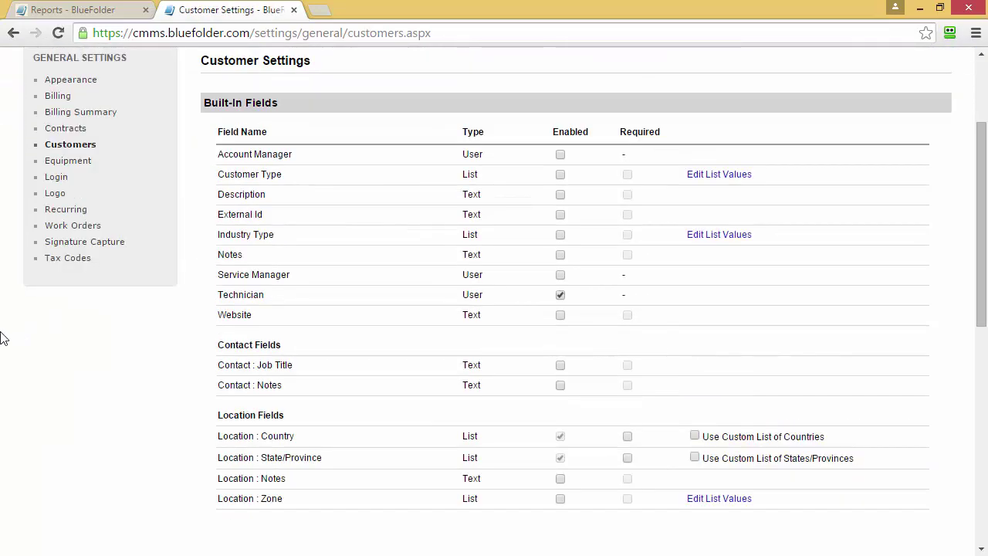
scroll(4, 338, "up", 2)
left_click(38, 235)
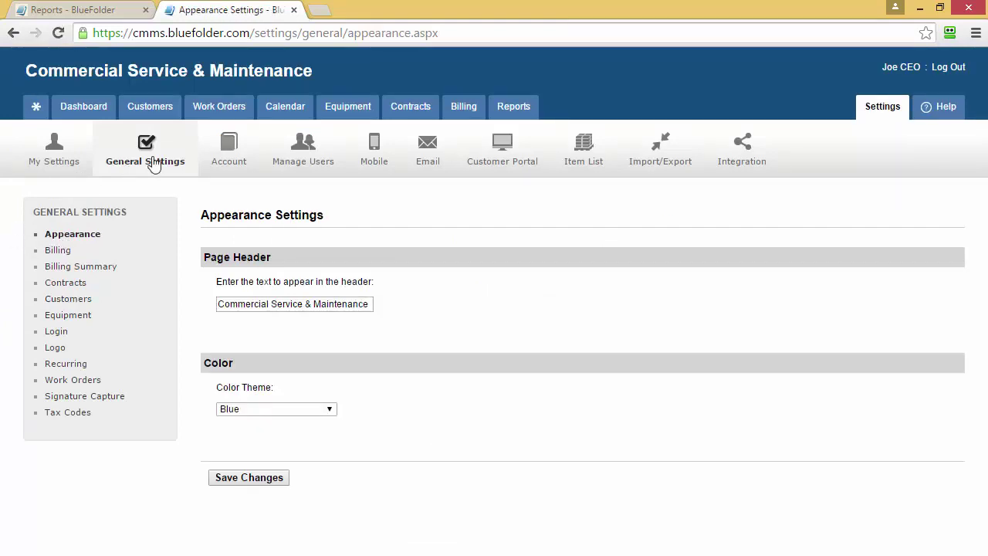
View the account information and the user management pages for users, user groups, technician role permissions and role names
left_click(244, 152)
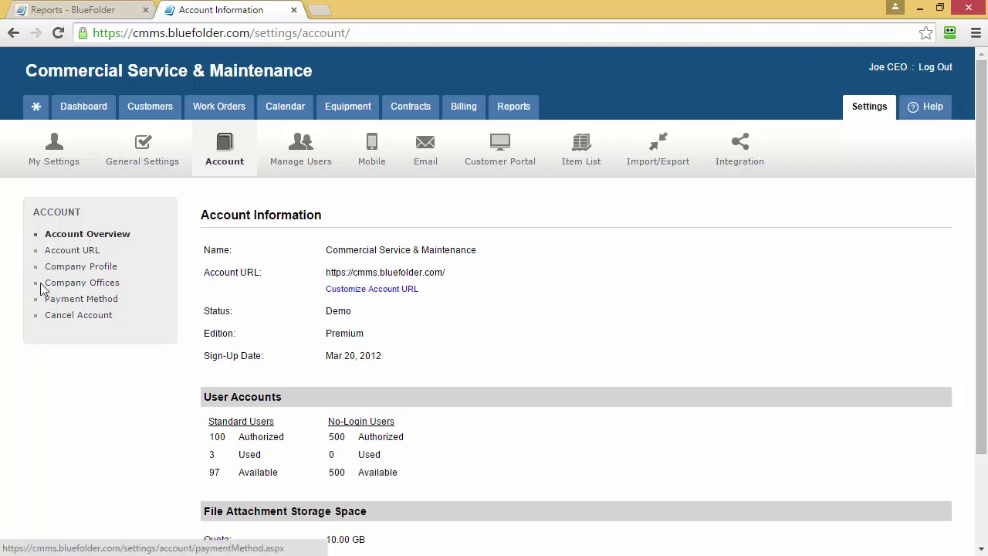
left_click(315, 157)
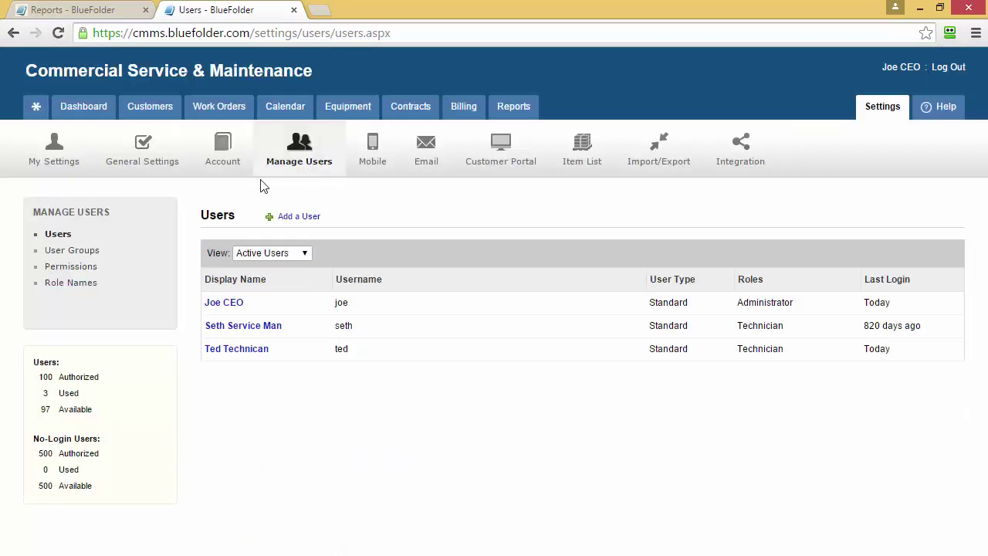
left_click(74, 252)
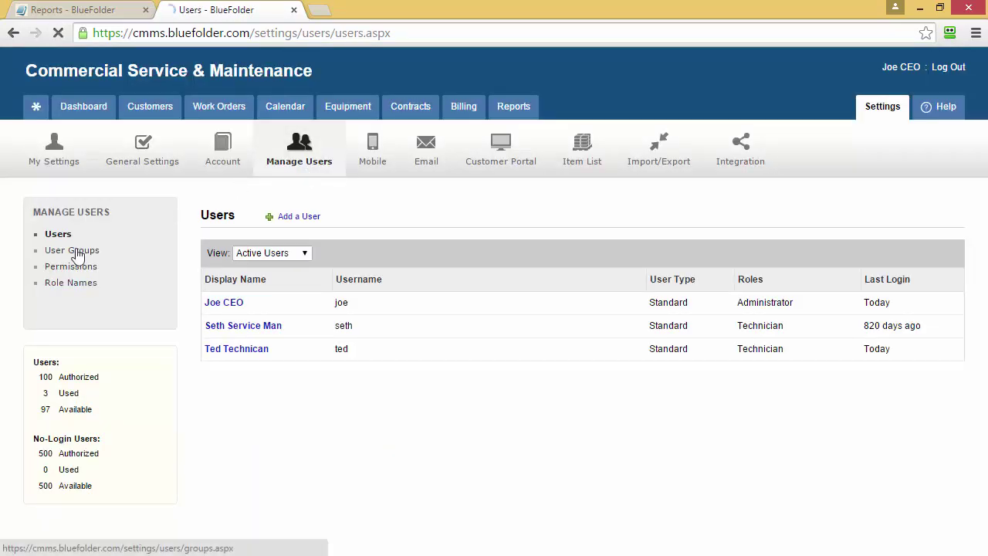
left_click(71, 268)
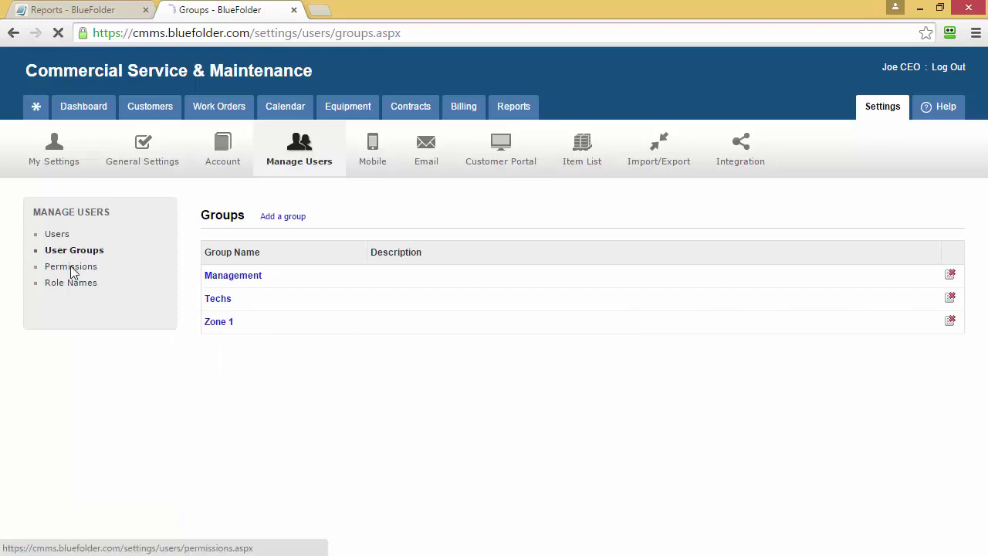
scroll(77, 430, "down", 3)
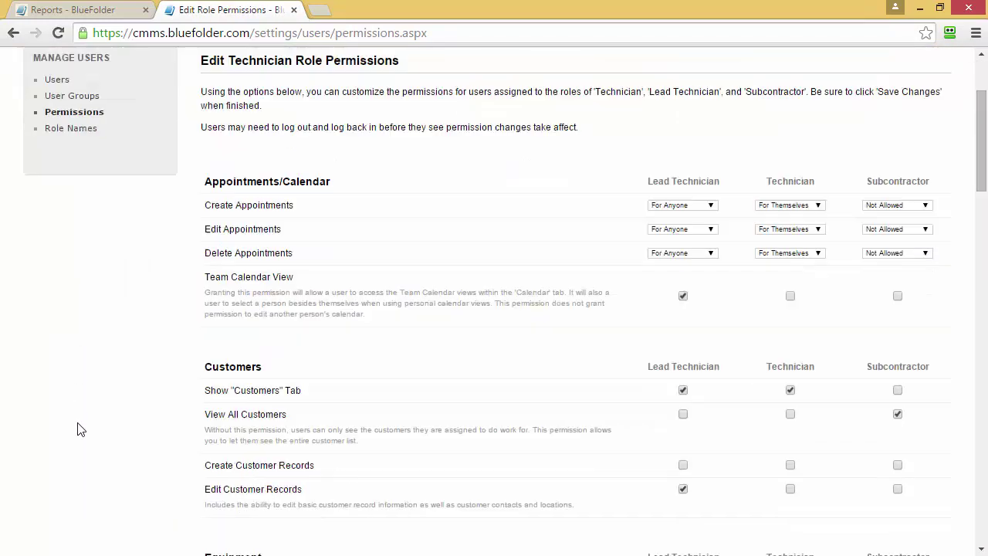
scroll(81, 355, "up", 2)
left_click(75, 208)
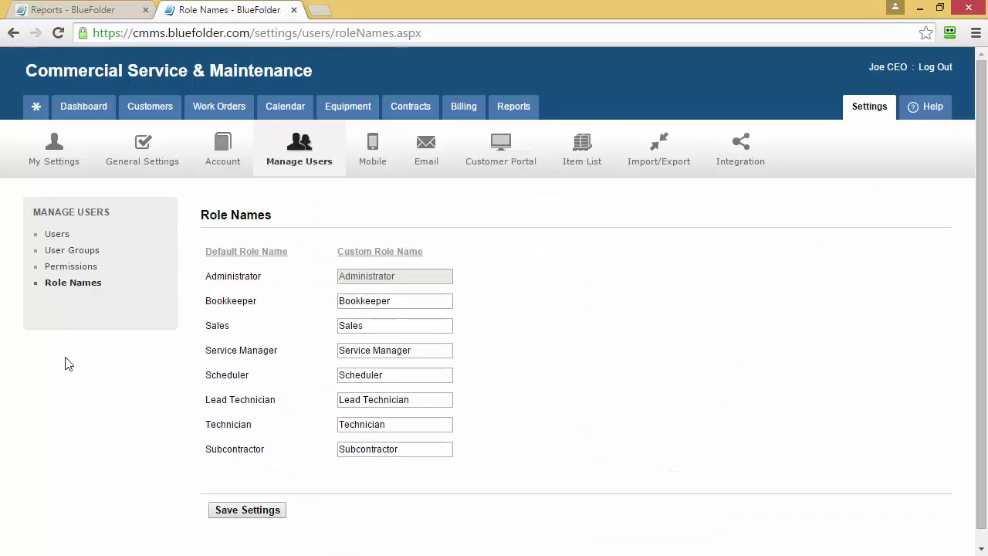
View the mobile access settings, including who can access the mobile edition, its URL and the login instructions
left_click(374, 153)
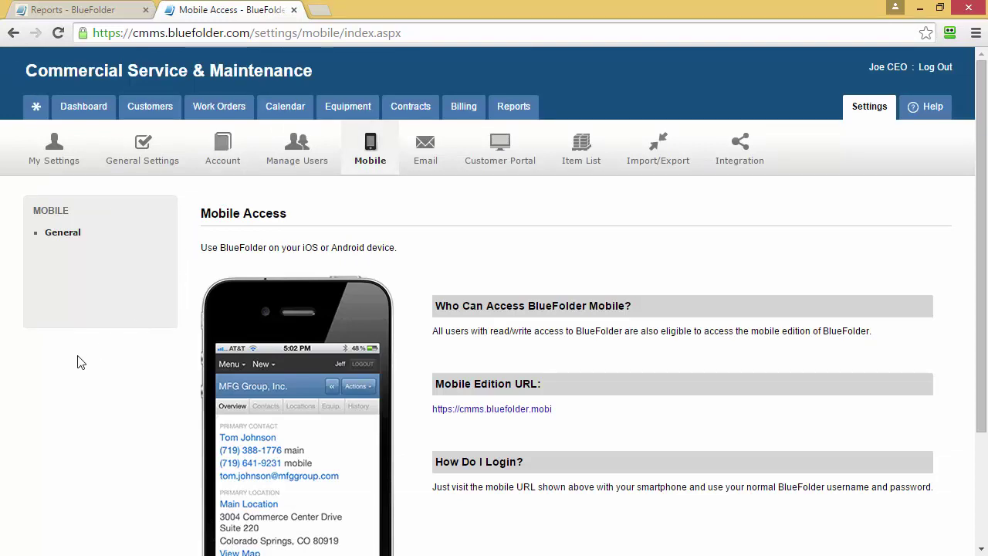
scroll(81, 362, "down", 1)
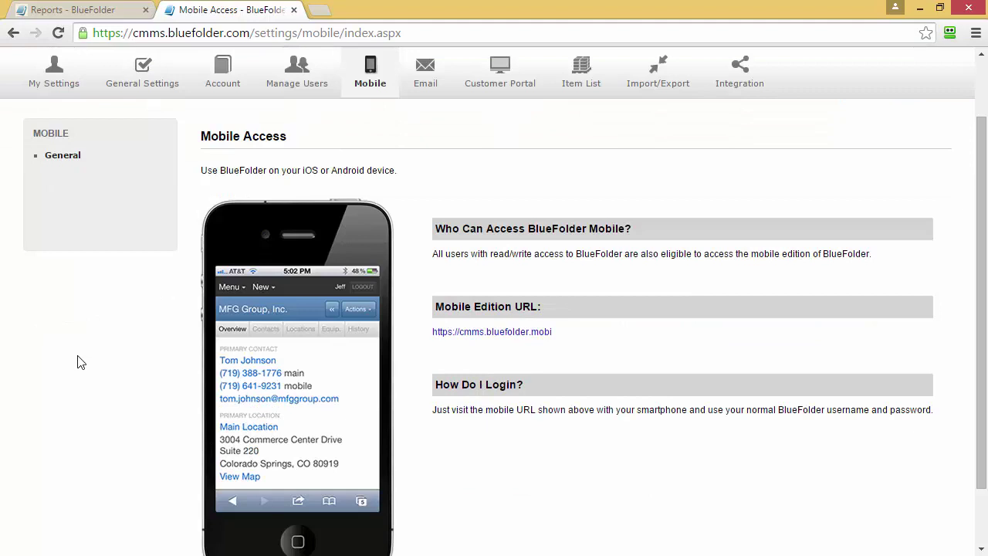
scroll(81, 363, "up", 1)
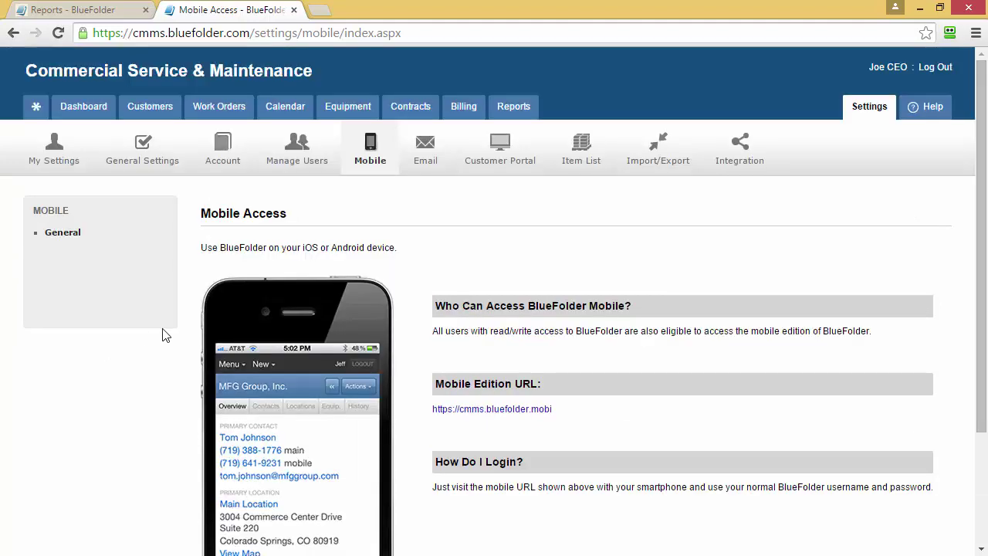
Review the email settings for the email address, incoming email, global notifications and customer notifications
left_click(426, 152)
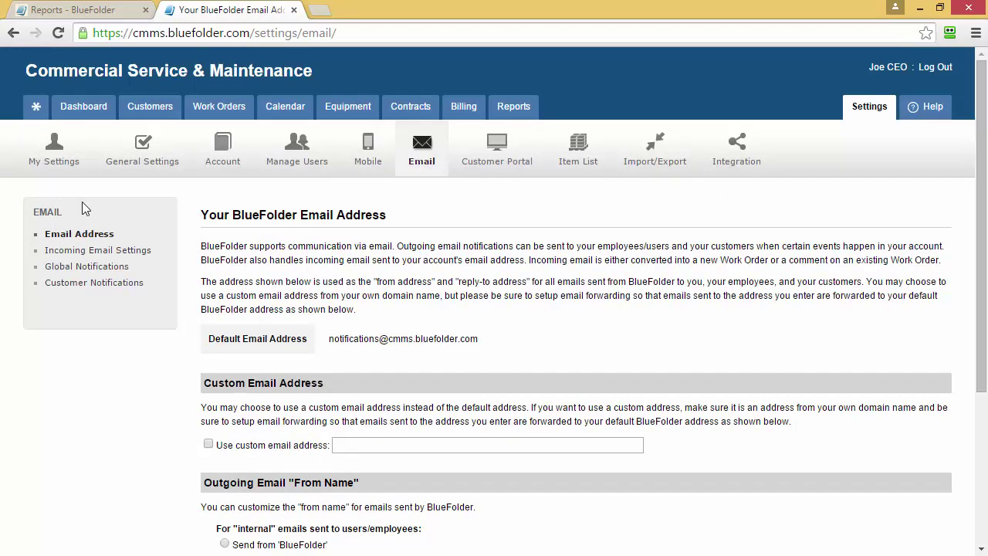
left_click(54, 252)
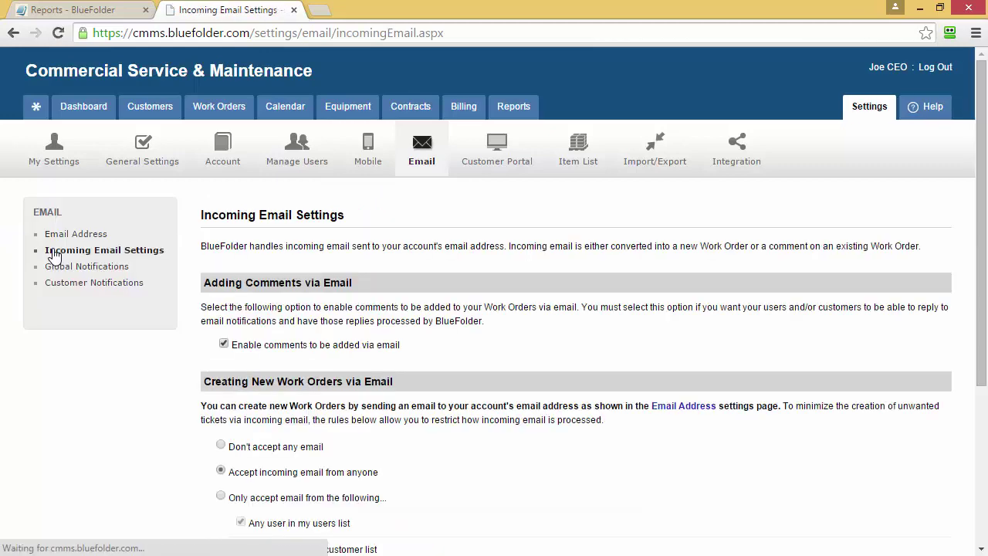
left_click(56, 267)
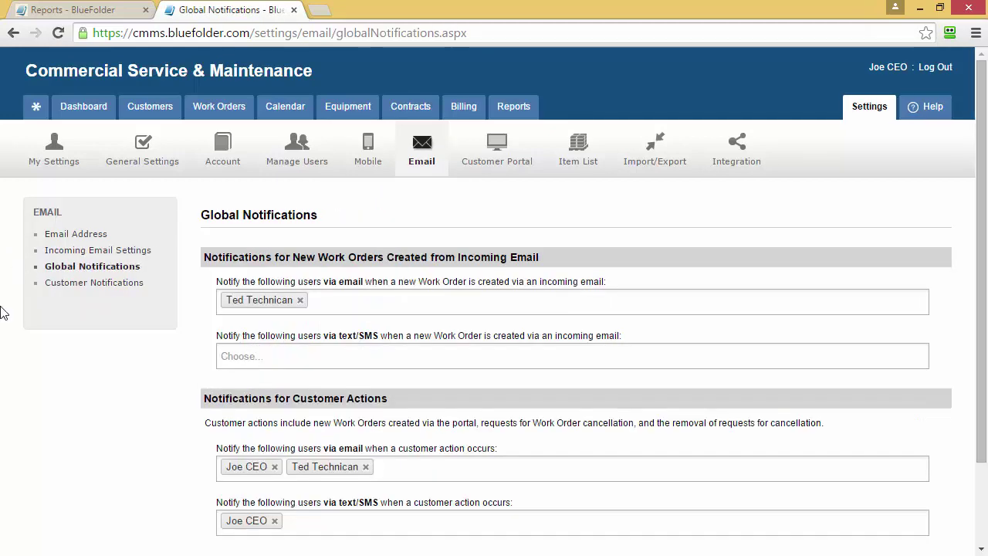
scroll(8, 309, "down", 1)
scroll(66, 276, "up", 1)
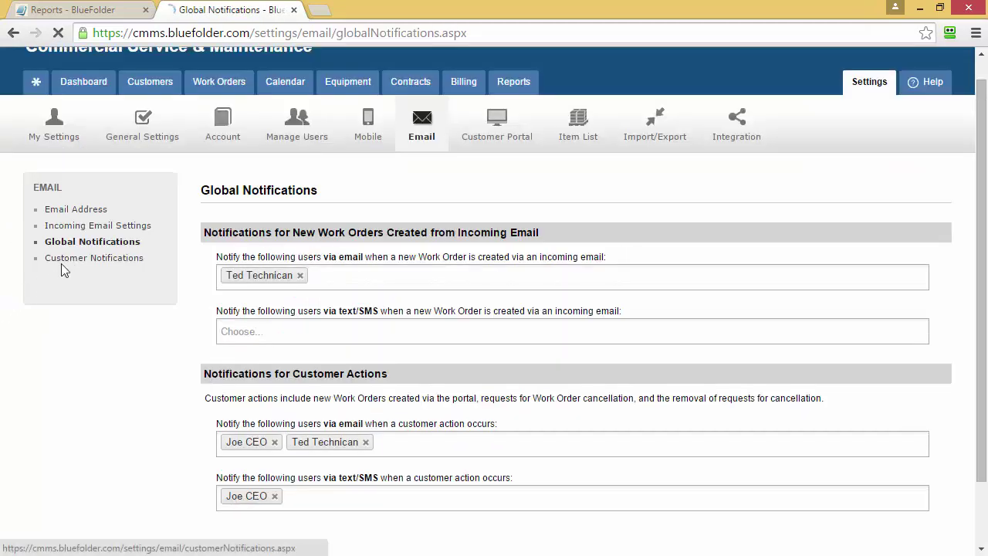
left_click(66, 261)
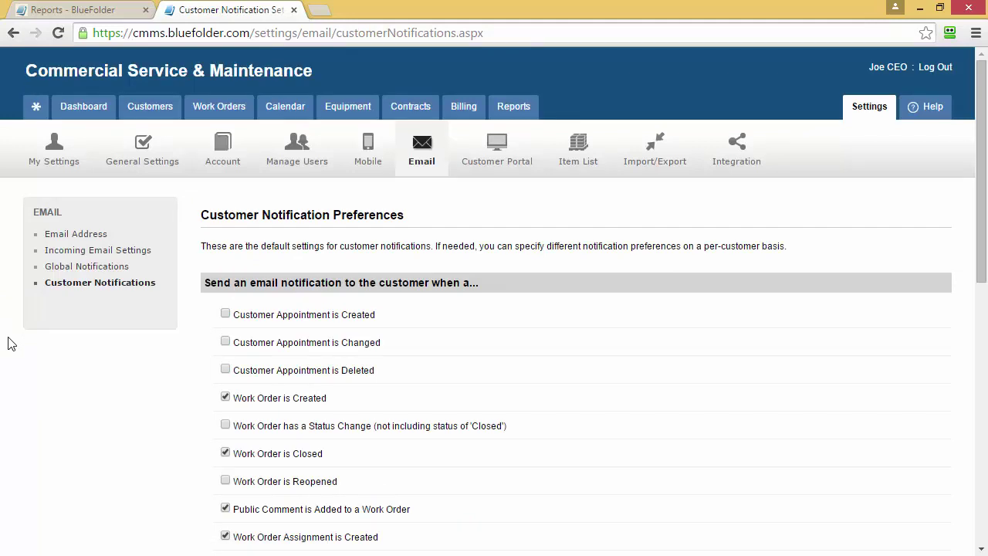
Review the customer portal's general settings, page header, user accounts and website integration code
left_click(486, 173)
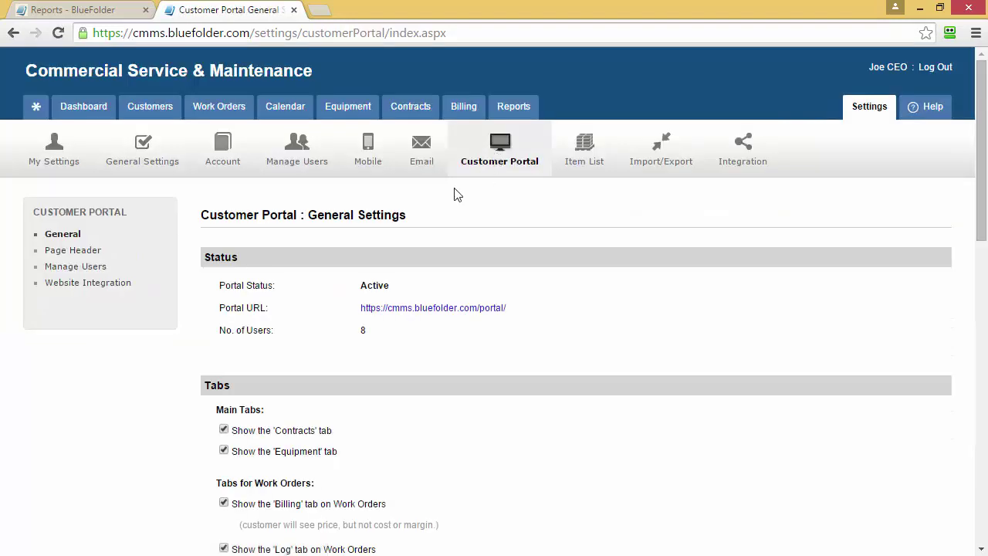
left_click(56, 253)
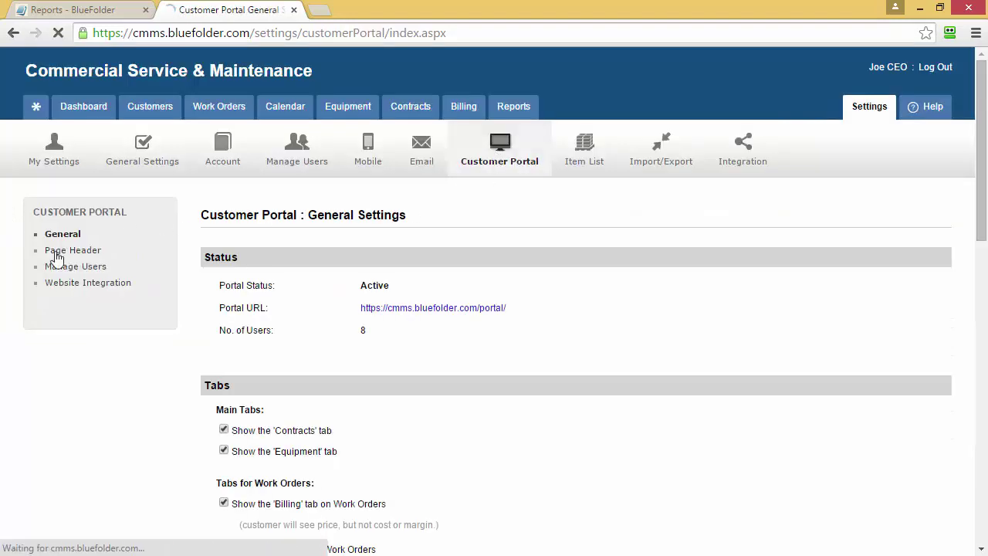
left_click(31, 267)
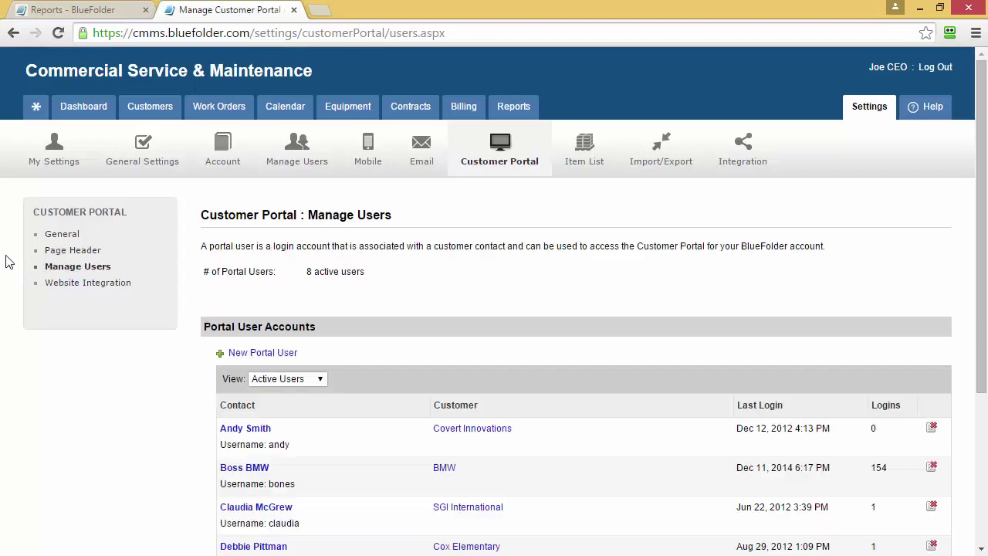
left_click(59, 288)
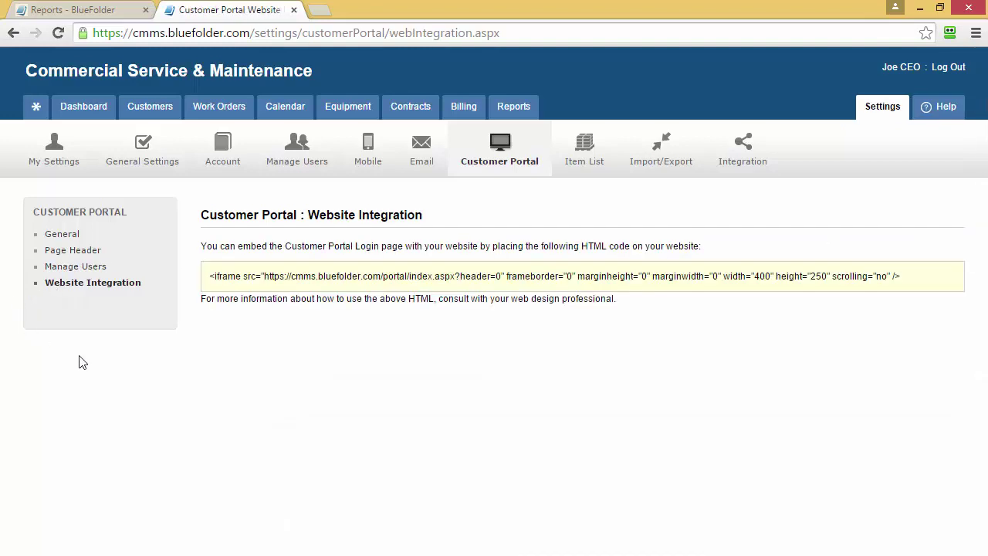
Filter the item list to Labor and to Materials, and view the item import form without importing anything
left_click(583, 167)
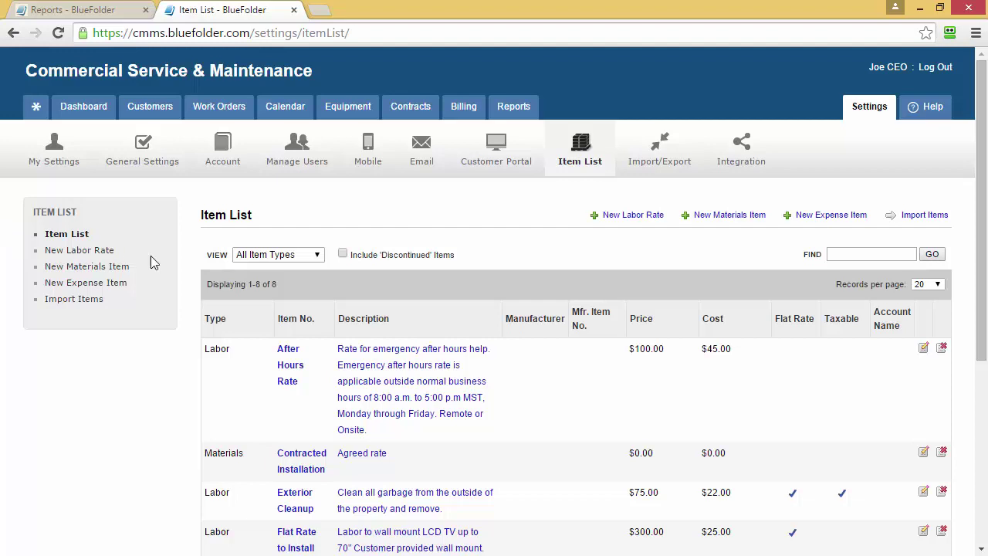
left_click(315, 256)
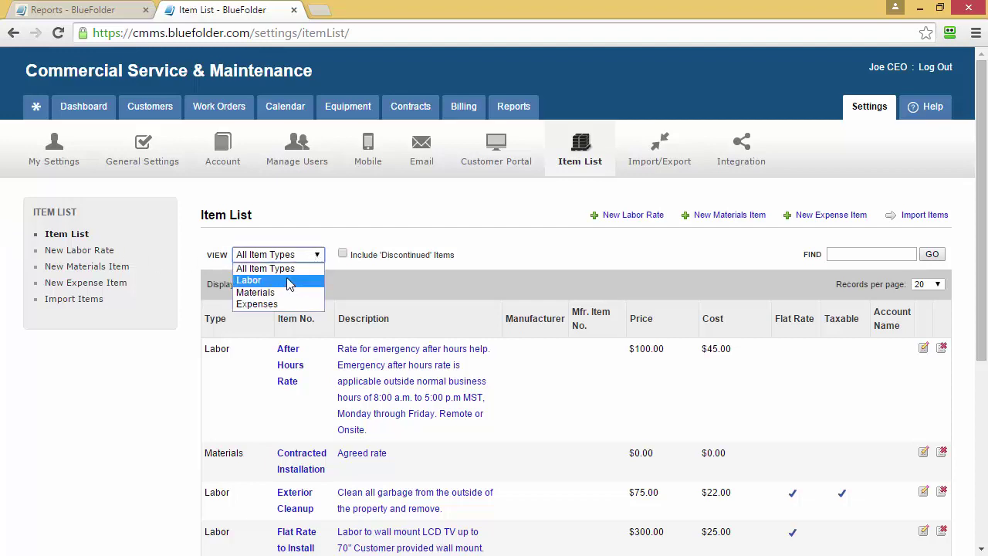
left_click(292, 281)
left_click(311, 261)
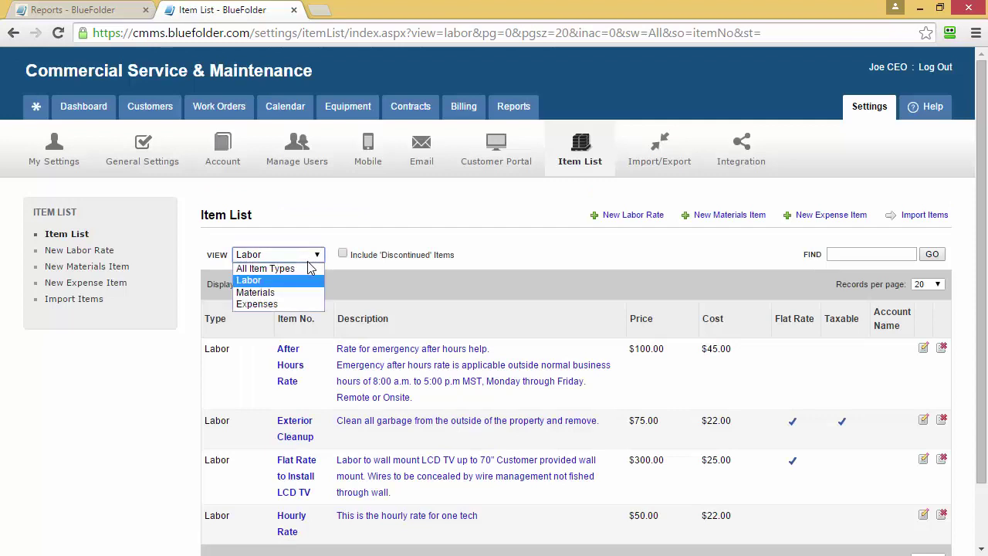
left_click(290, 294)
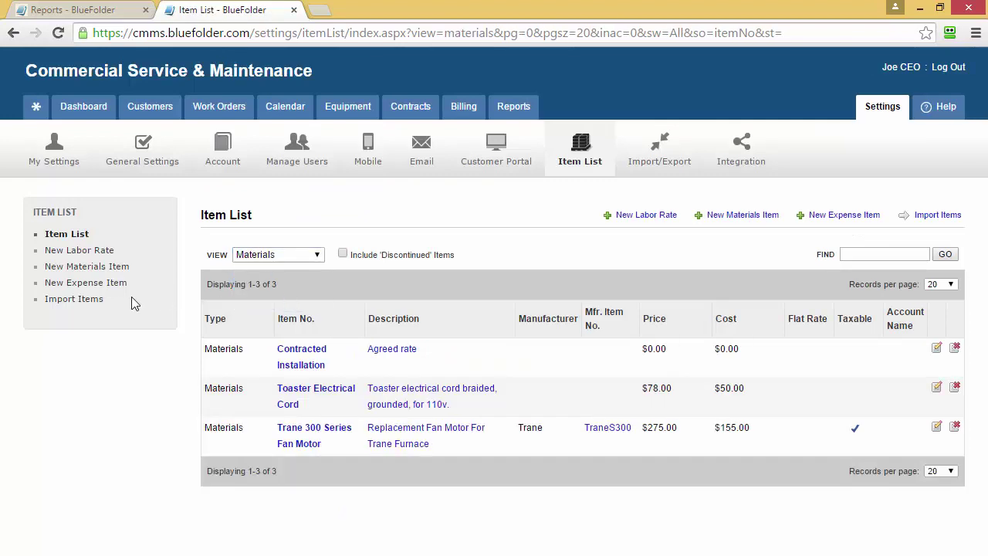
left_click(83, 299)
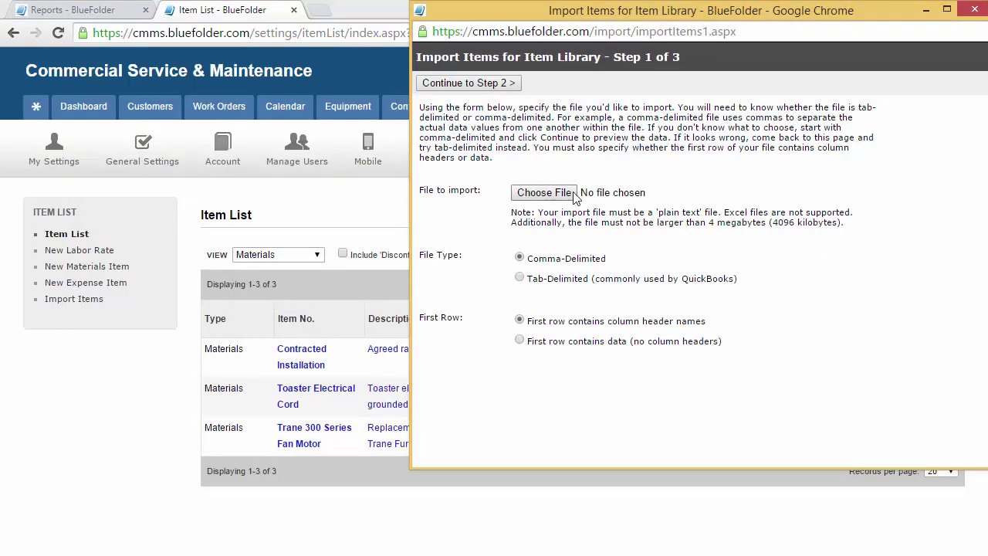
left_click(975, 10)
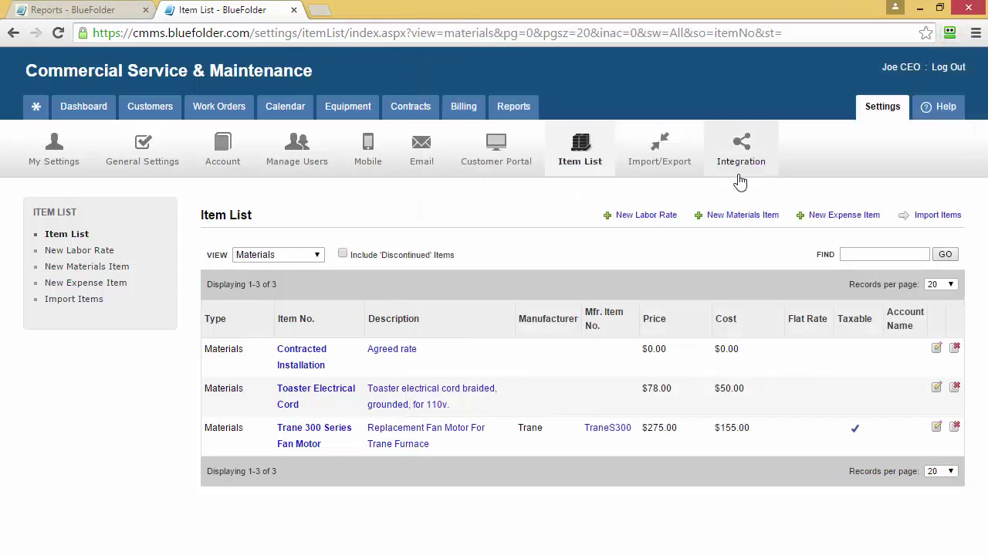
View the data import options and the API integration settings
left_click(654, 154)
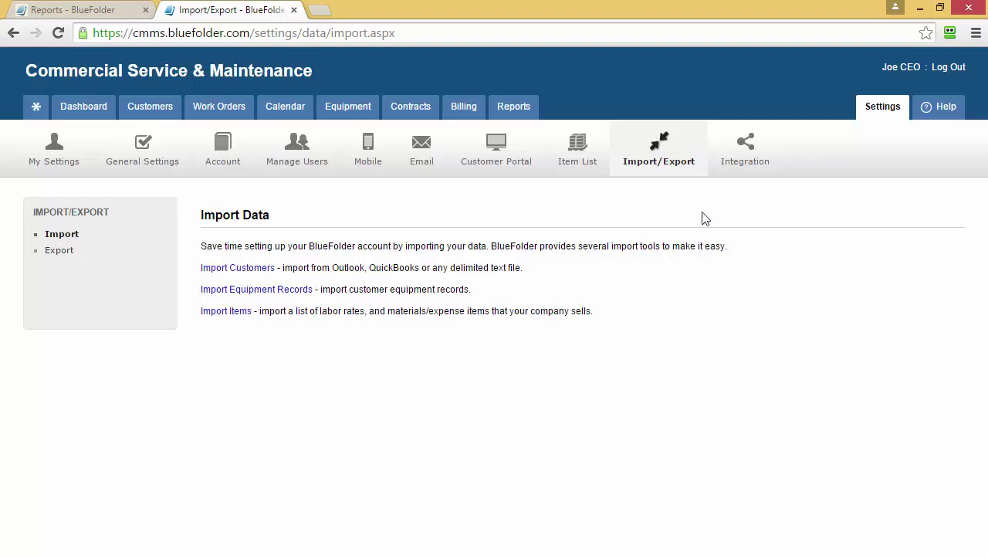
left_click(747, 155)
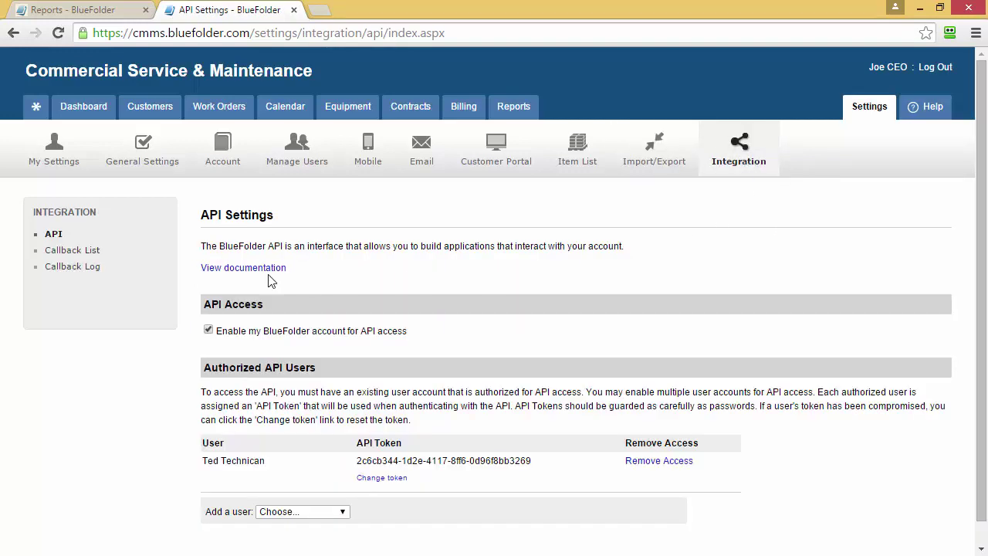